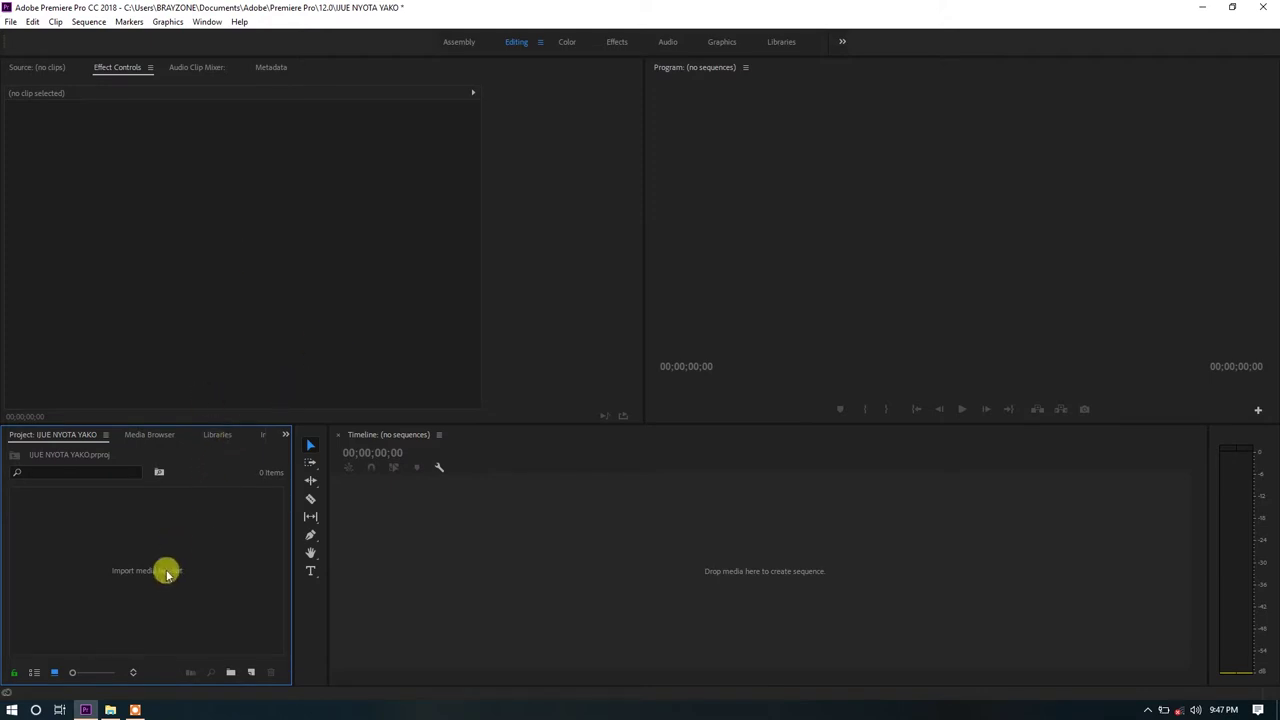
- Import every clip in D: > BMPCC VIDEO TEST > HORROW into the project
double_click(156, 528)
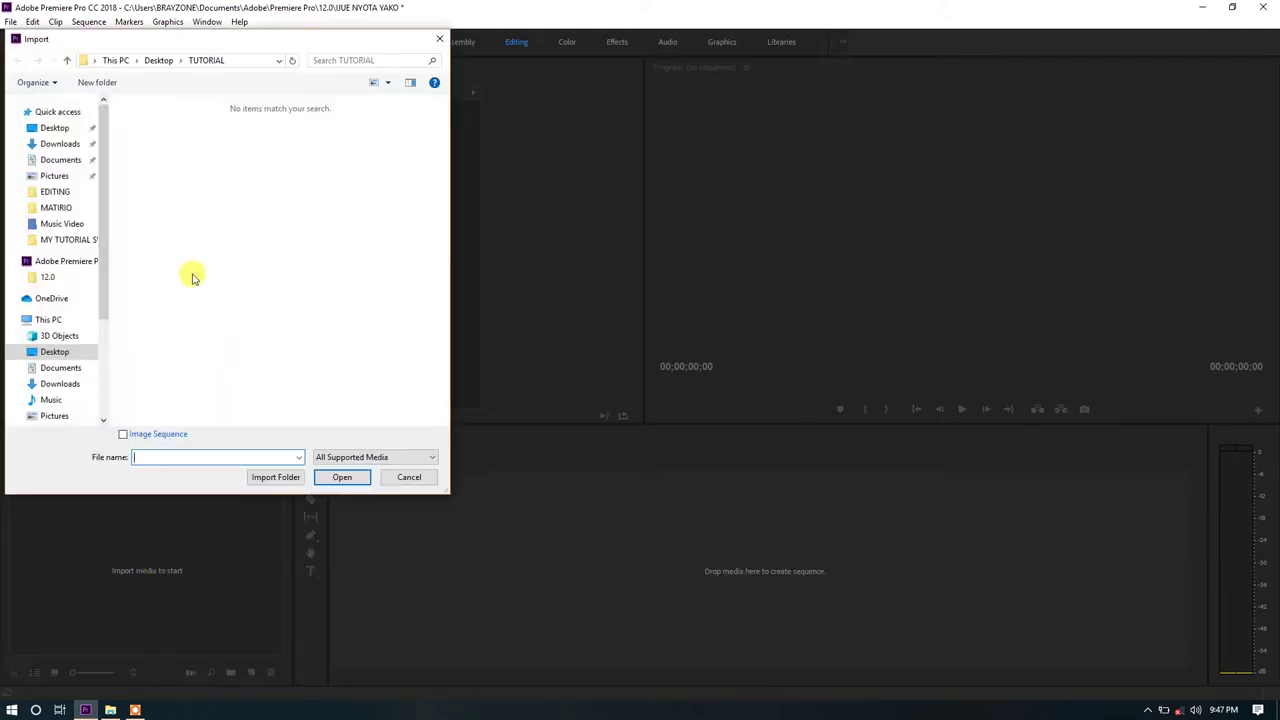
click(48, 319)
scroll(230, 320, down, 3)
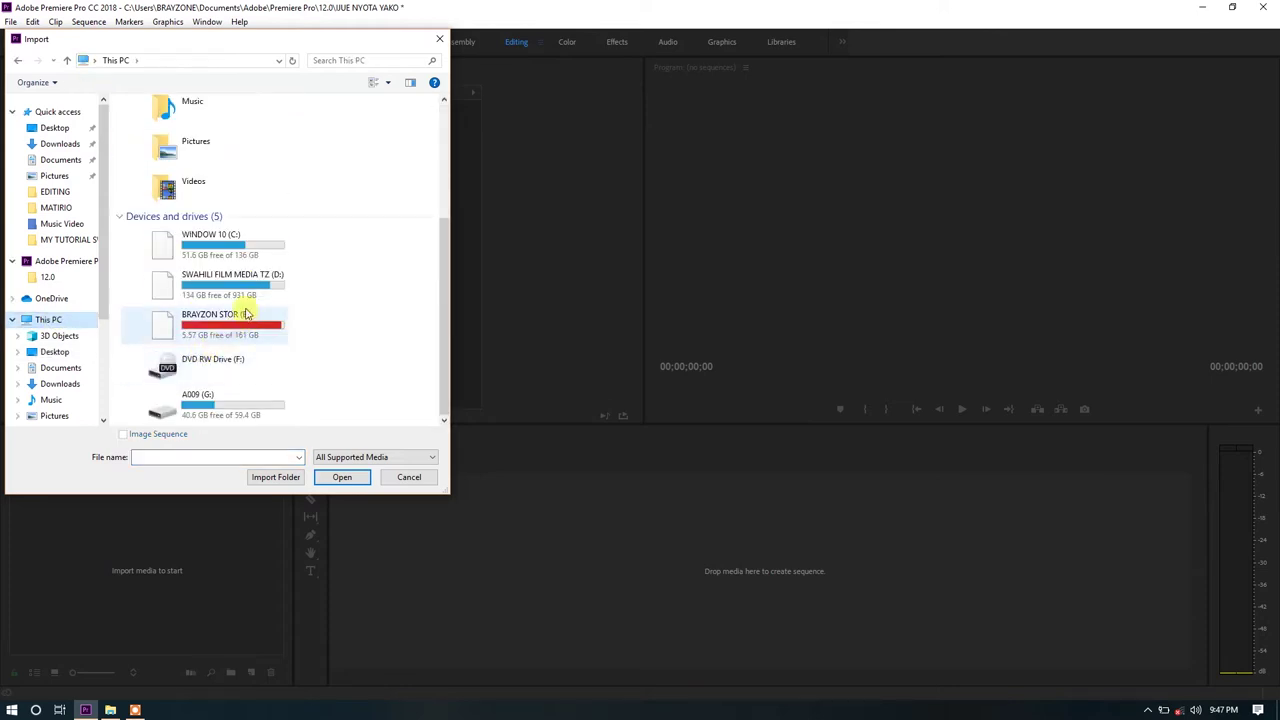
double_click(229, 286)
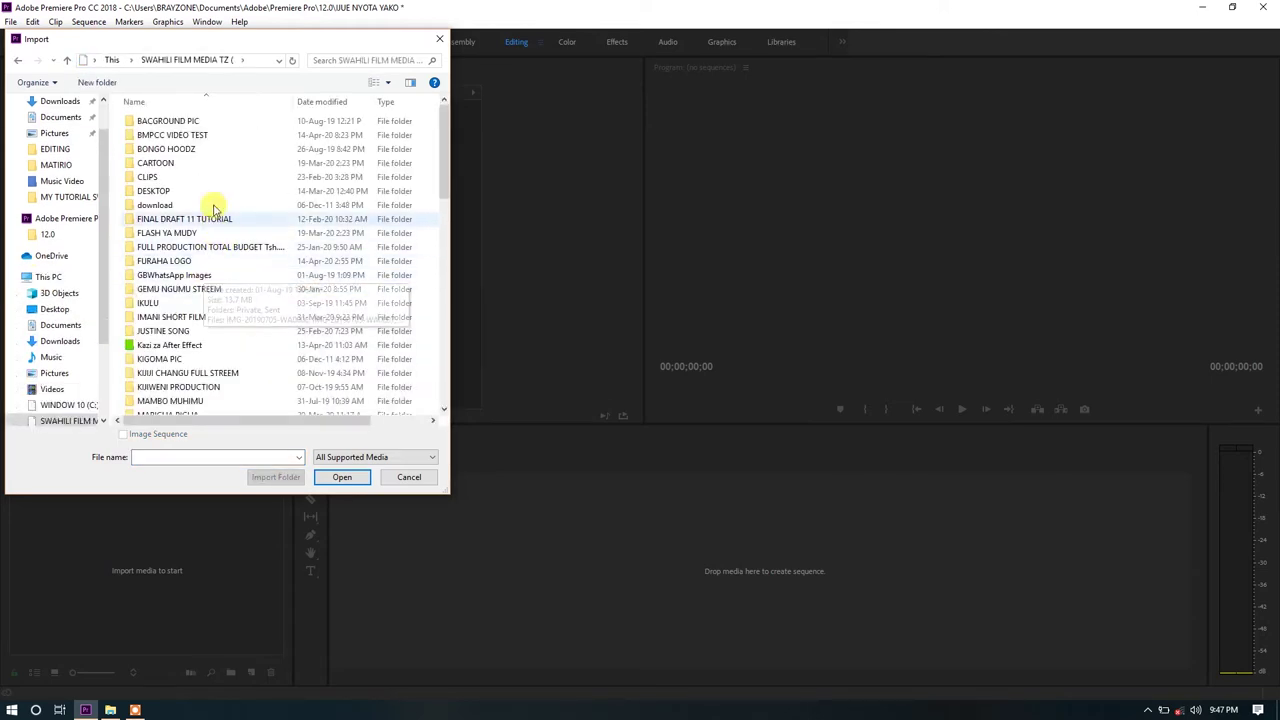
double_click(180, 134)
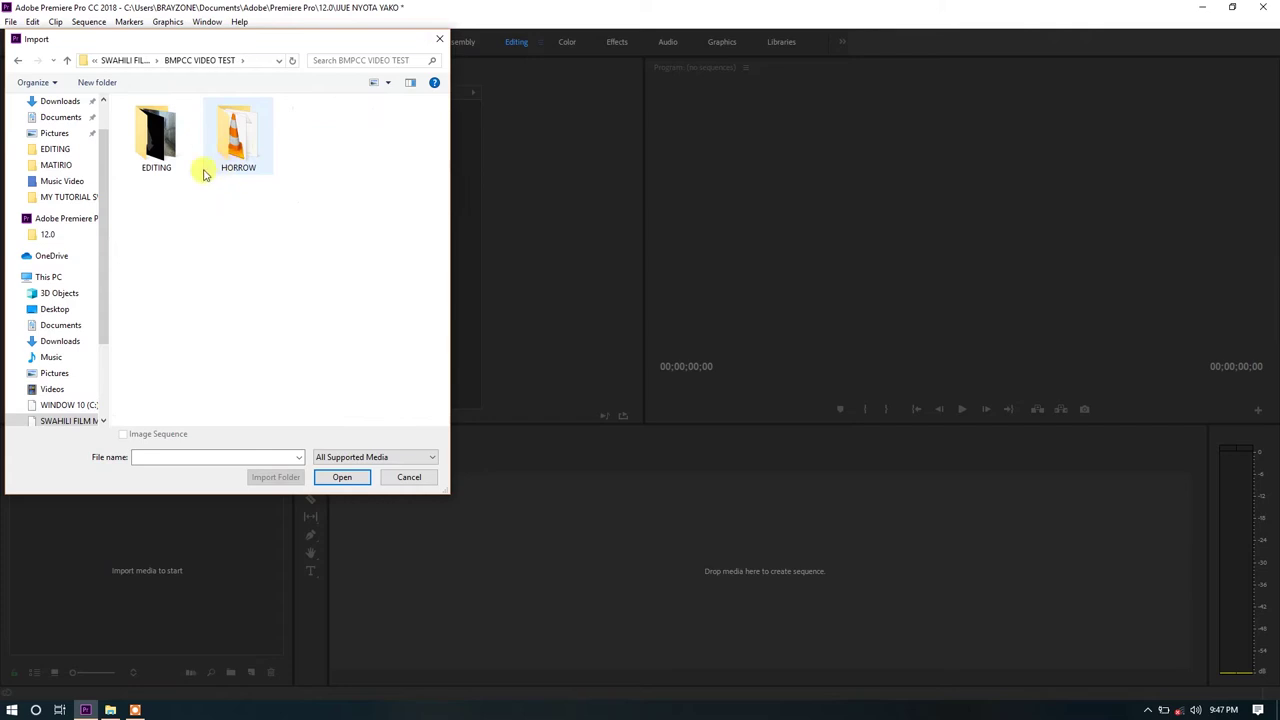
double_click(238, 147)
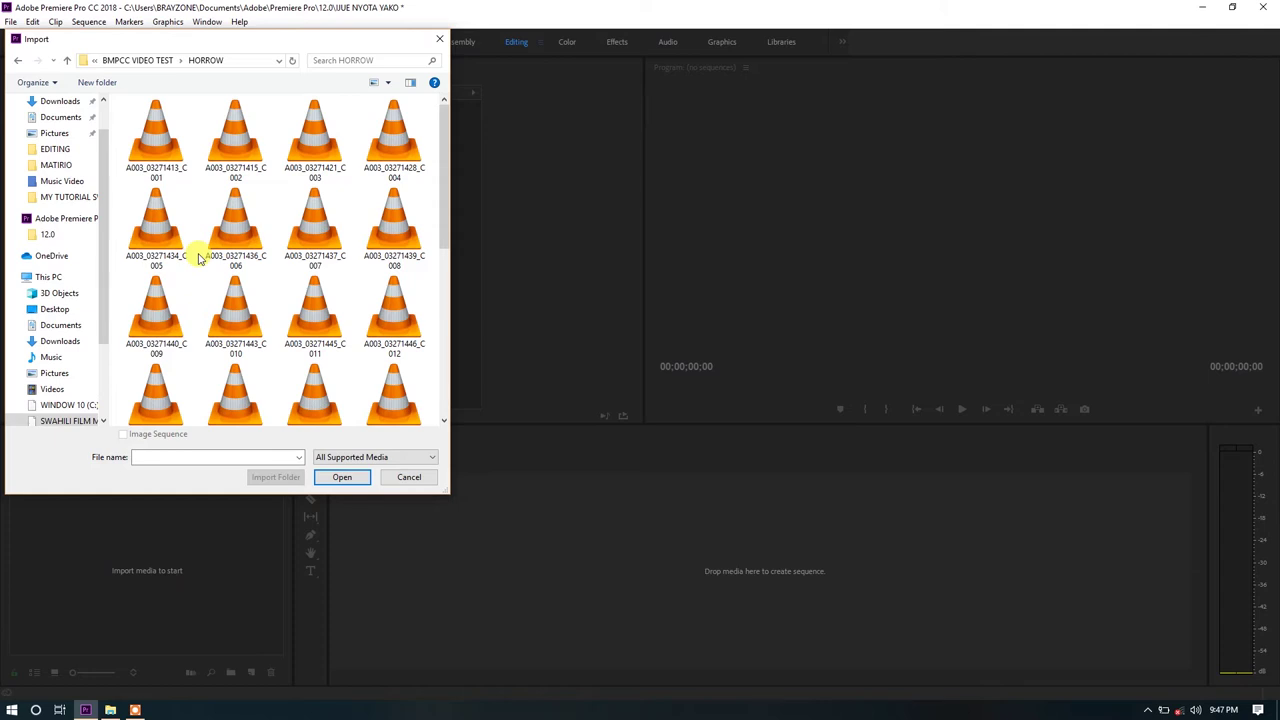
click(140, 127)
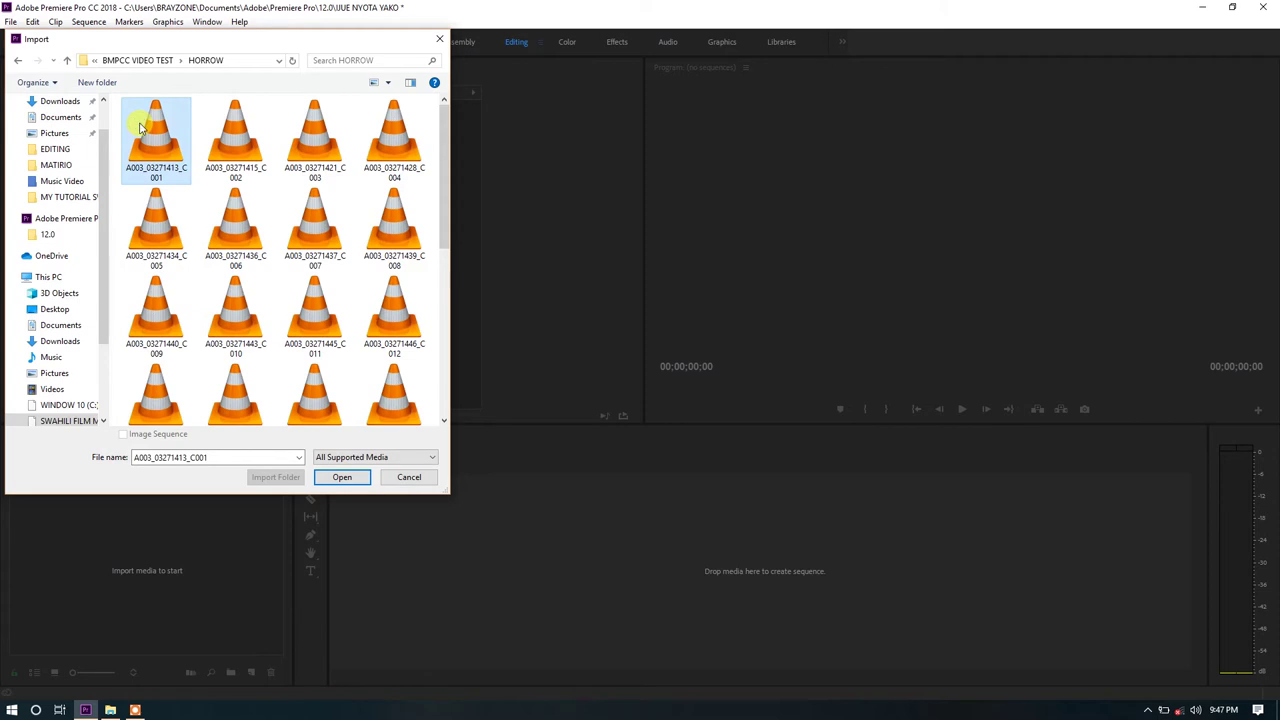
key(ctrl+a)
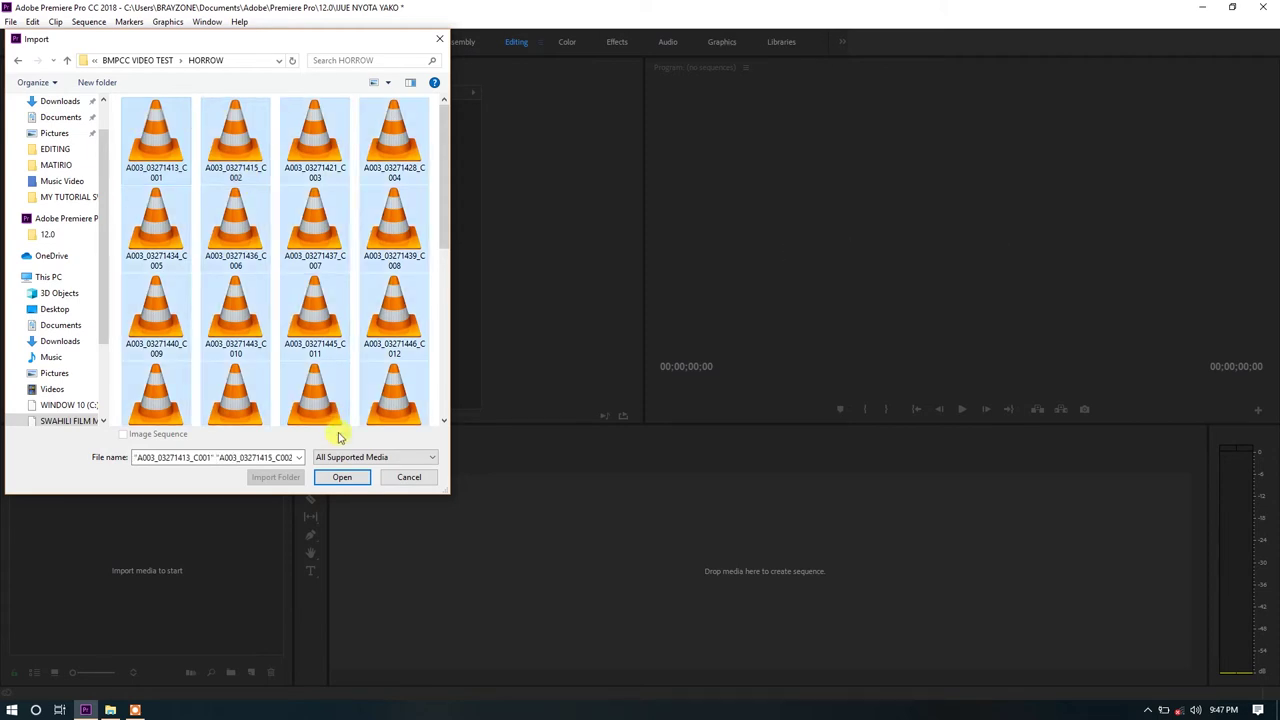
click(342, 478)
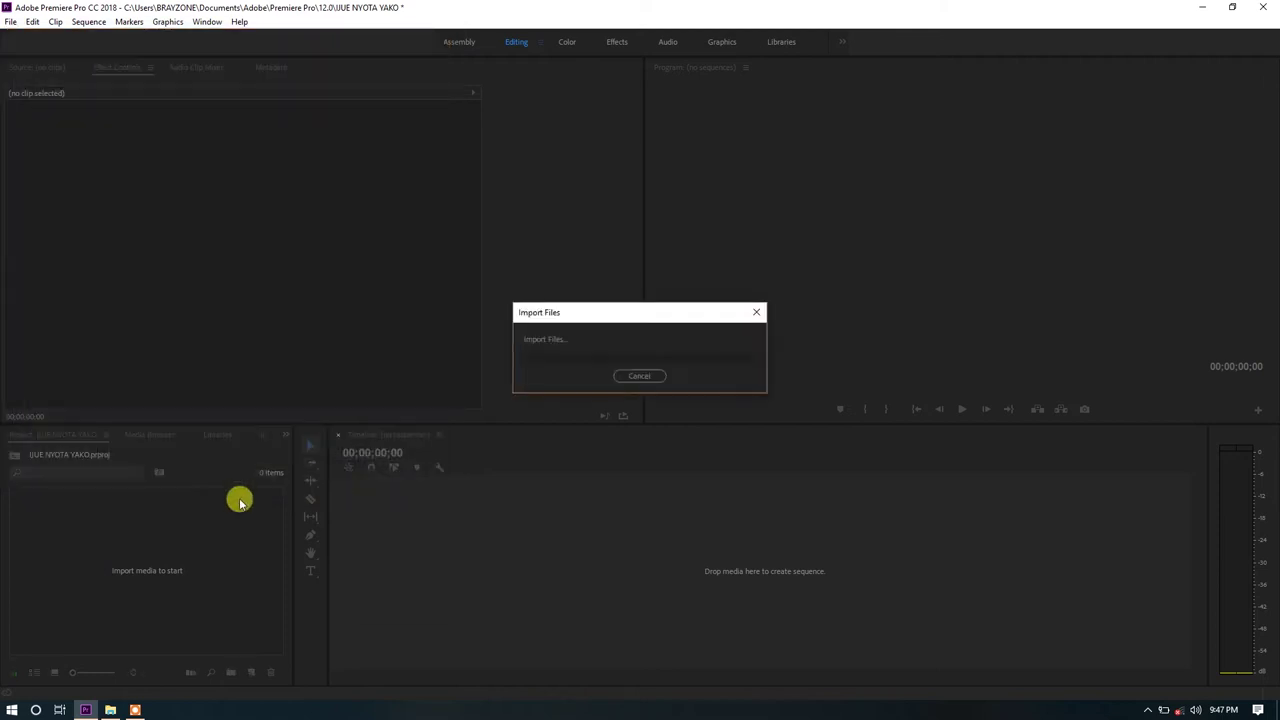
scroll(175, 558, down, 2)
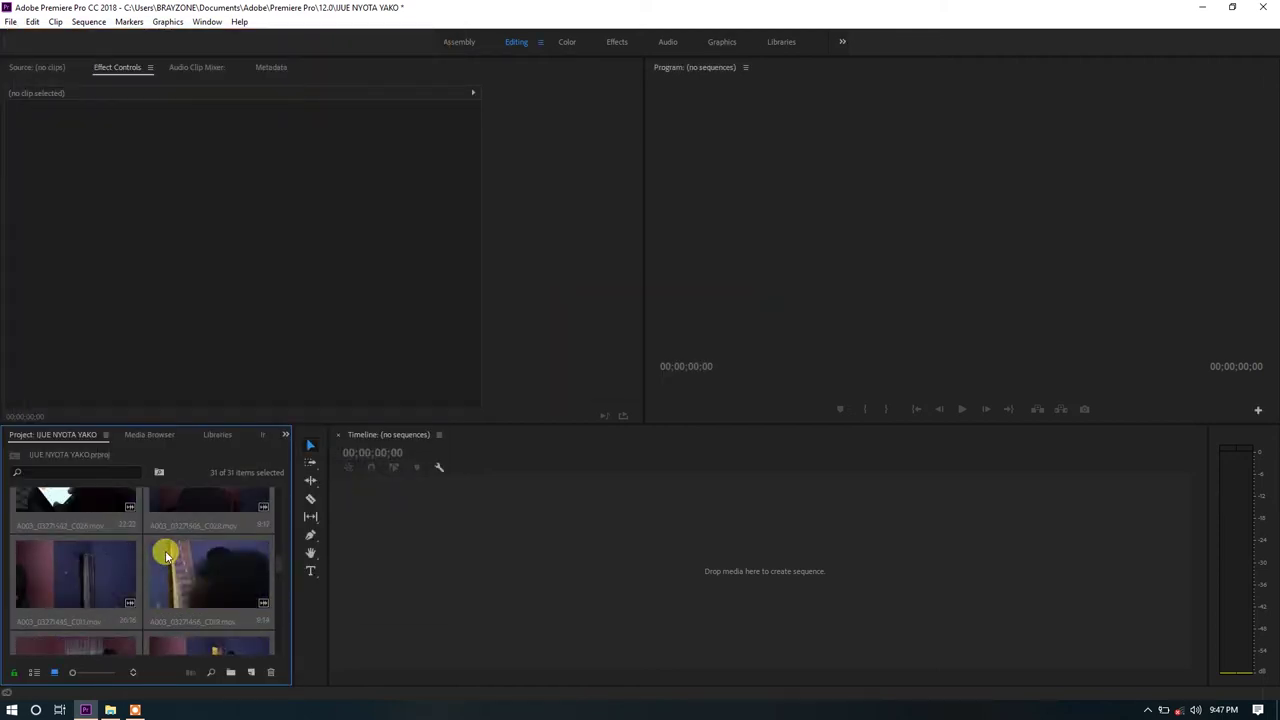
scroll(168, 552, down, 1)
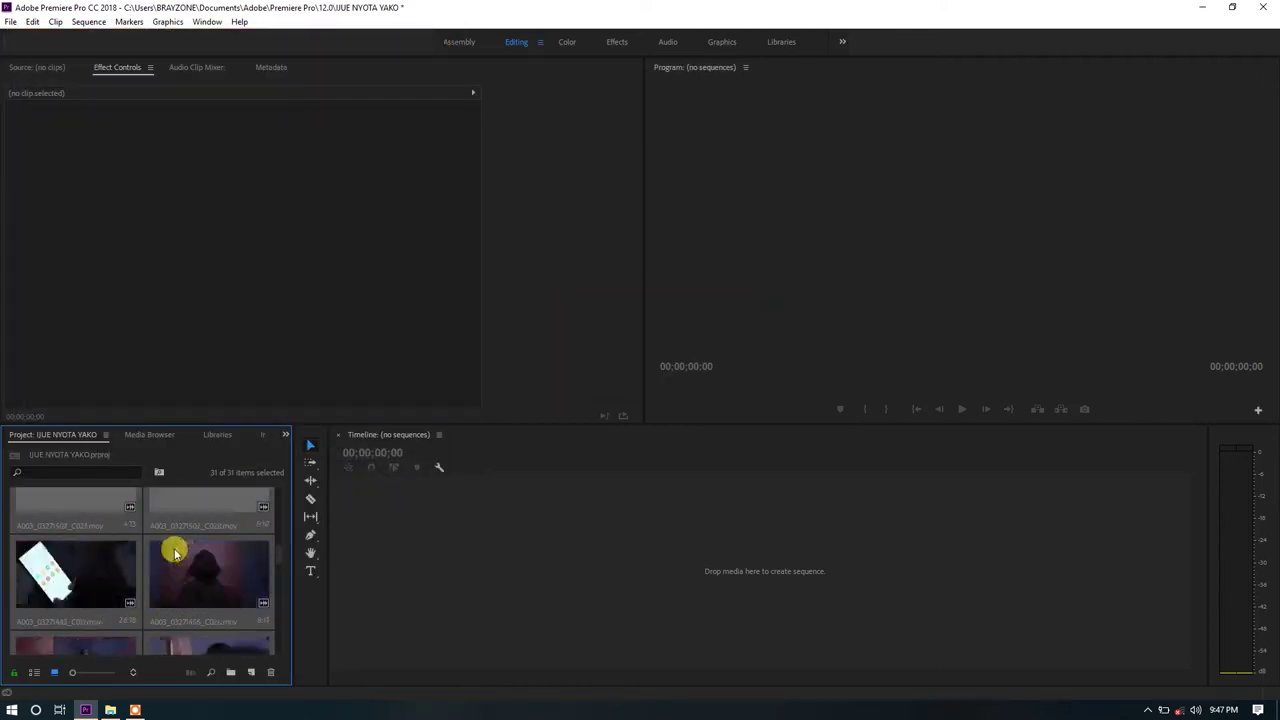
scroll(205, 565, down, 1)
scroll(206, 565, down, 2)
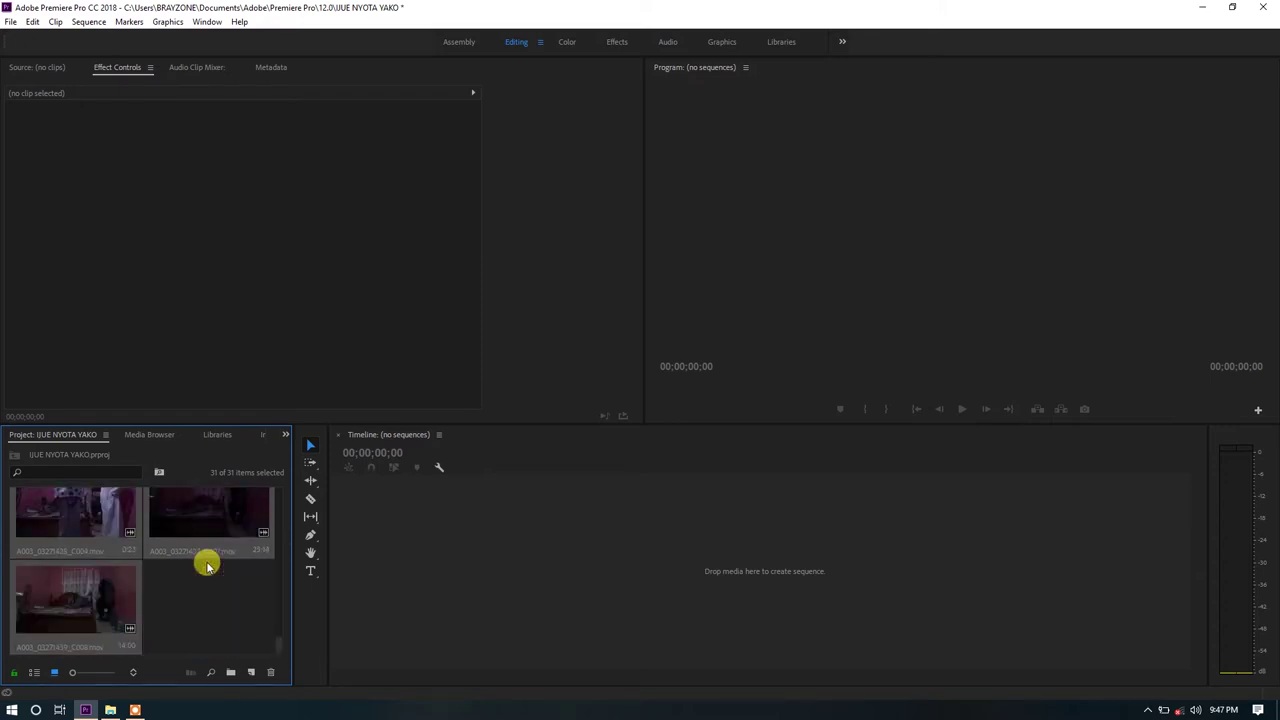
double_click(203, 591)
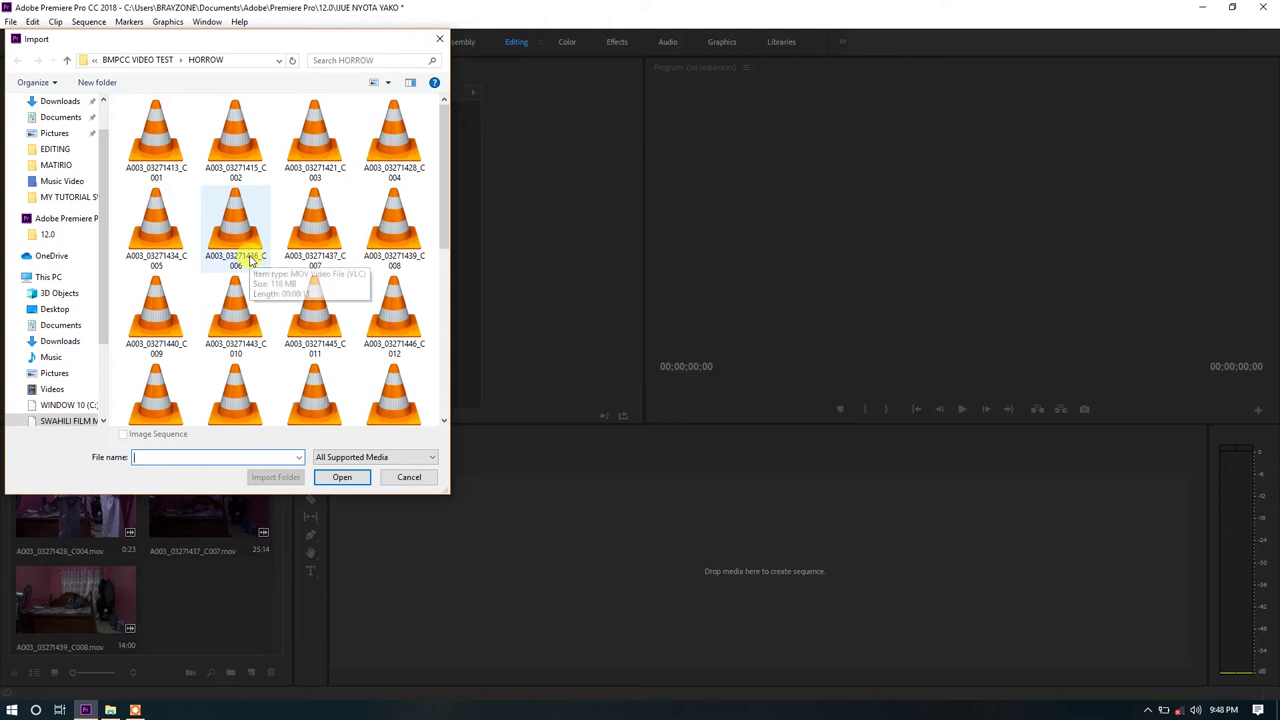
click(407, 479)
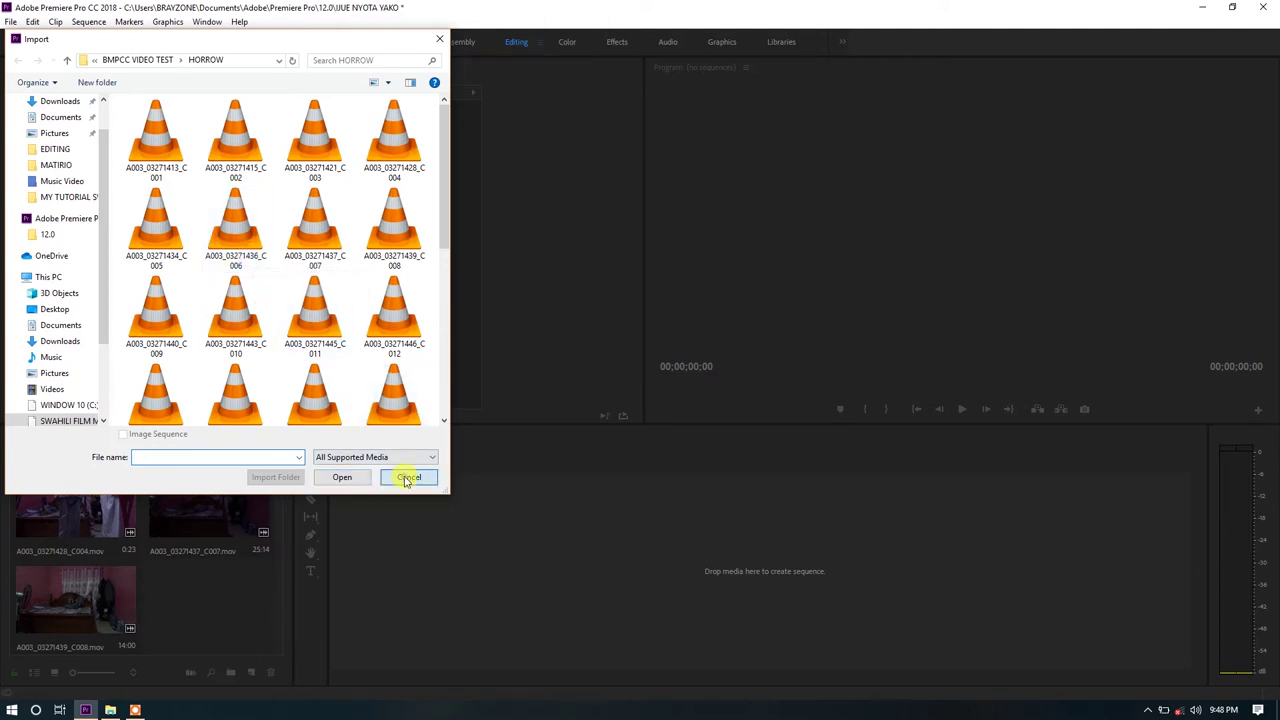
scroll(178, 575, down, 3)
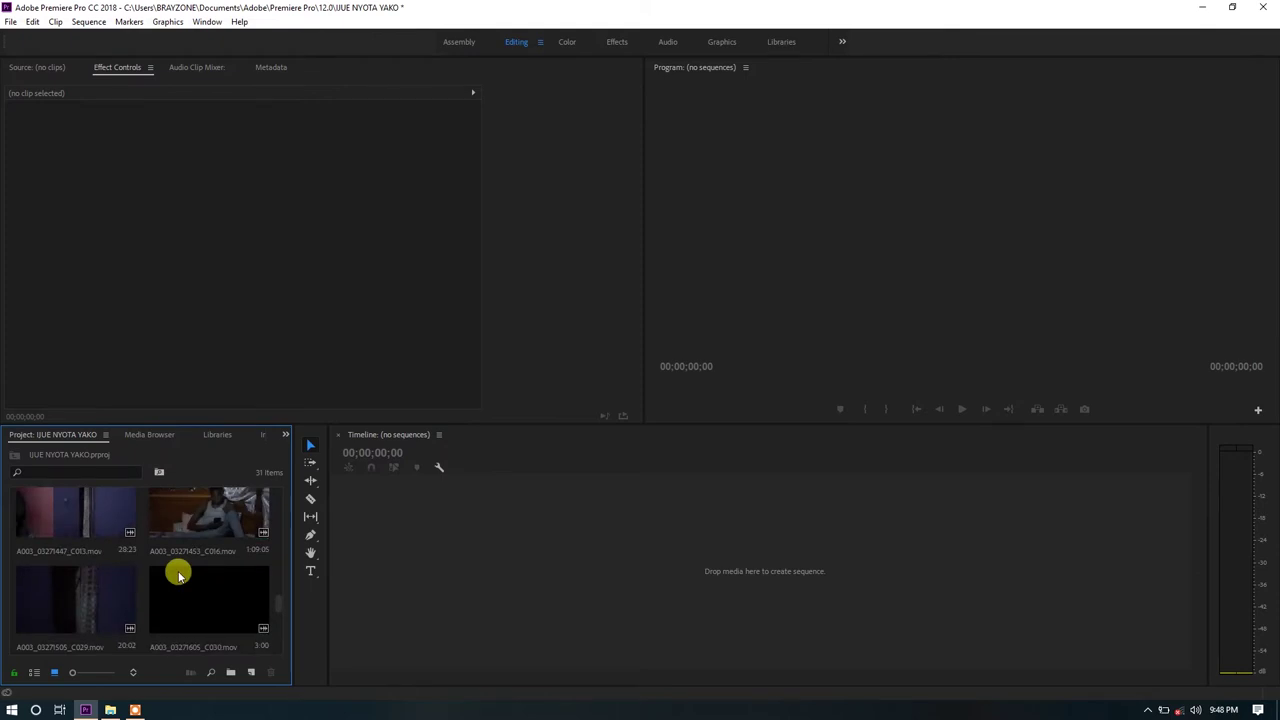
scroll(178, 575, up, 4)
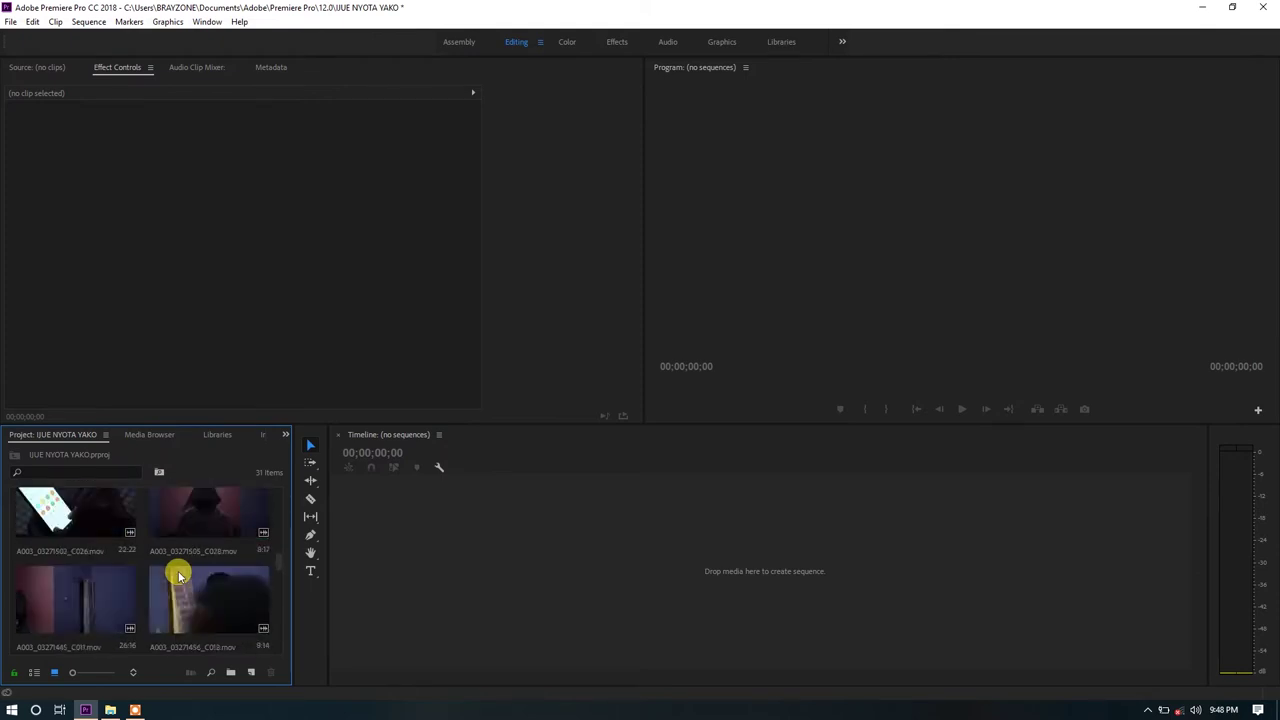
scroll(178, 575, up, 4)
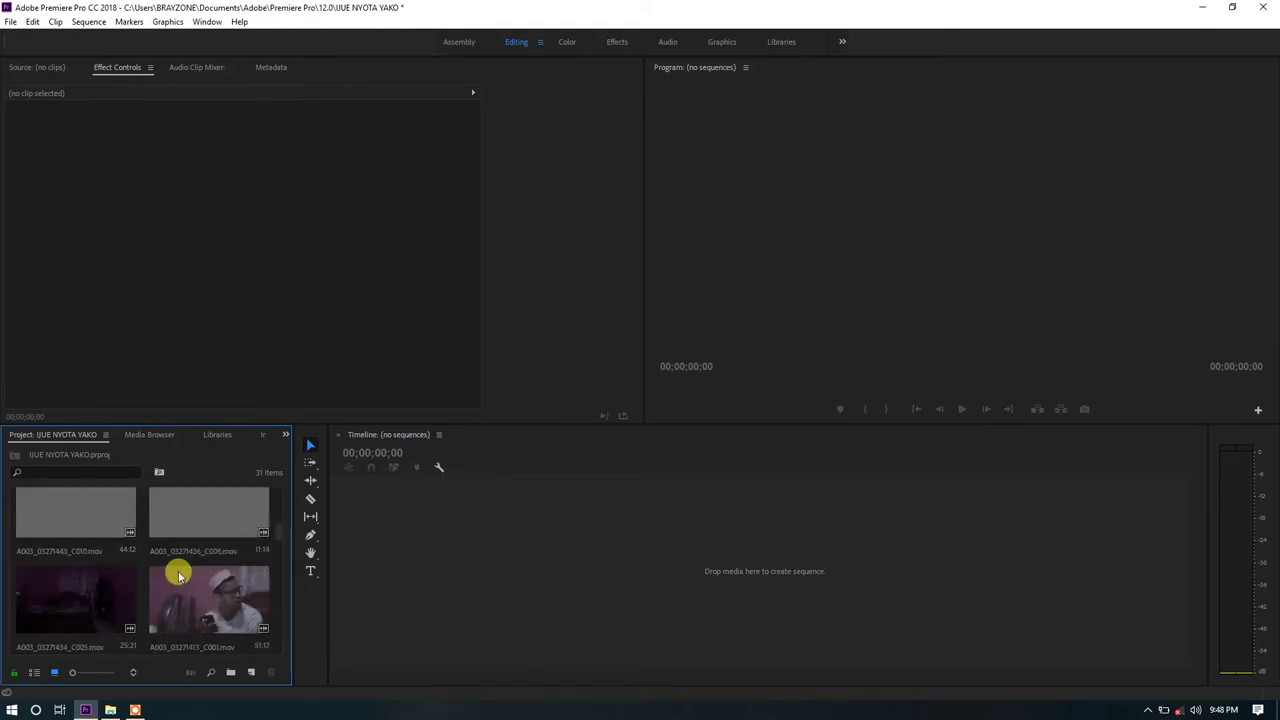
scroll(178, 575, up, 1)
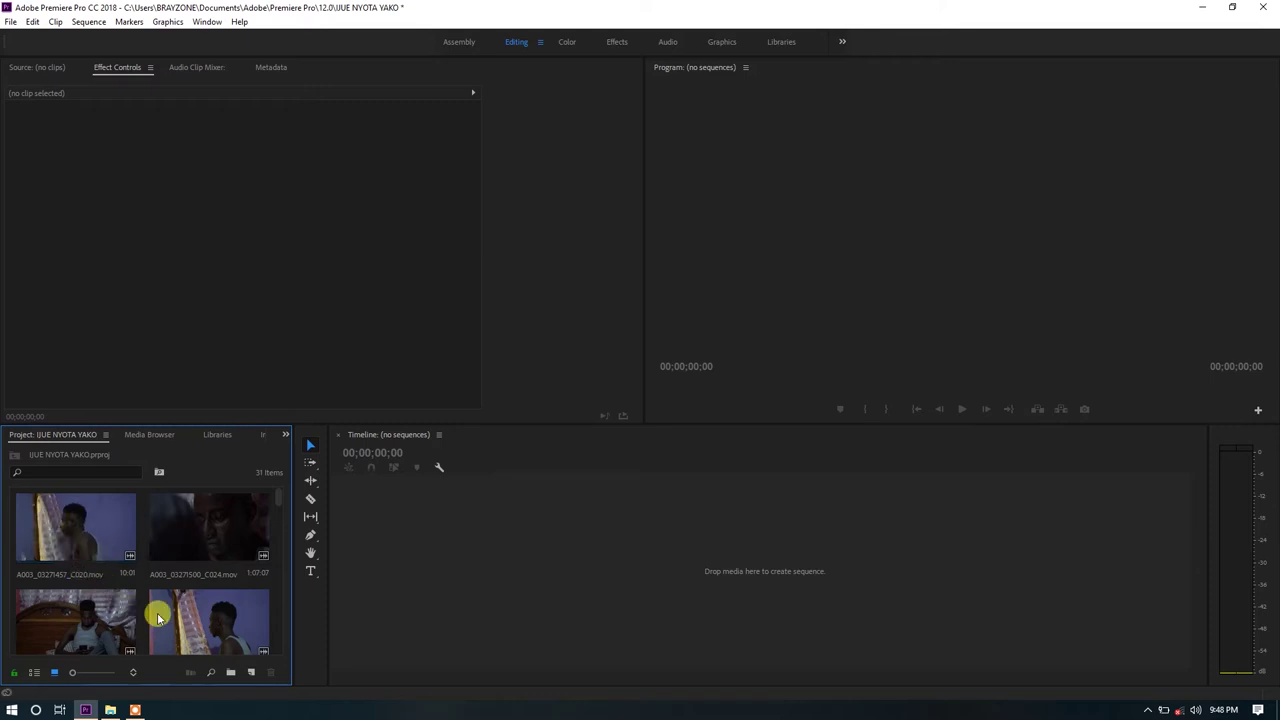
scroll(172, 570, down, 5)
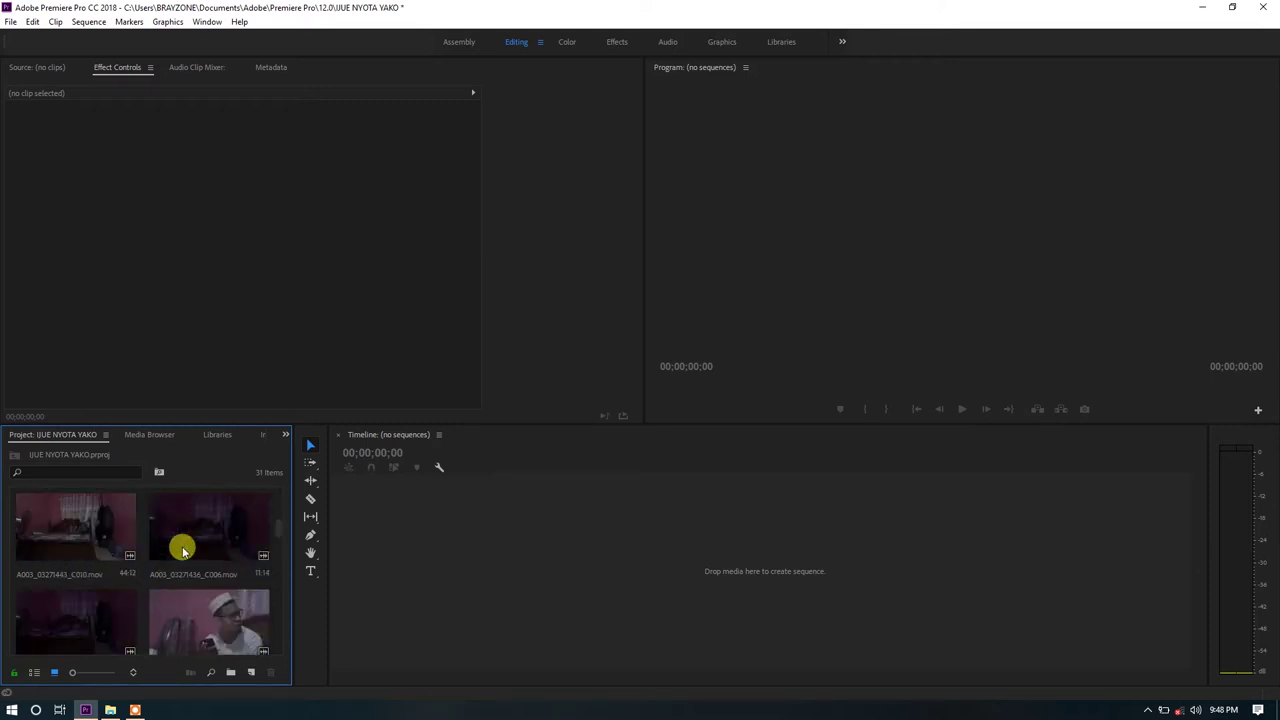
scroll(183, 550, down, 3)
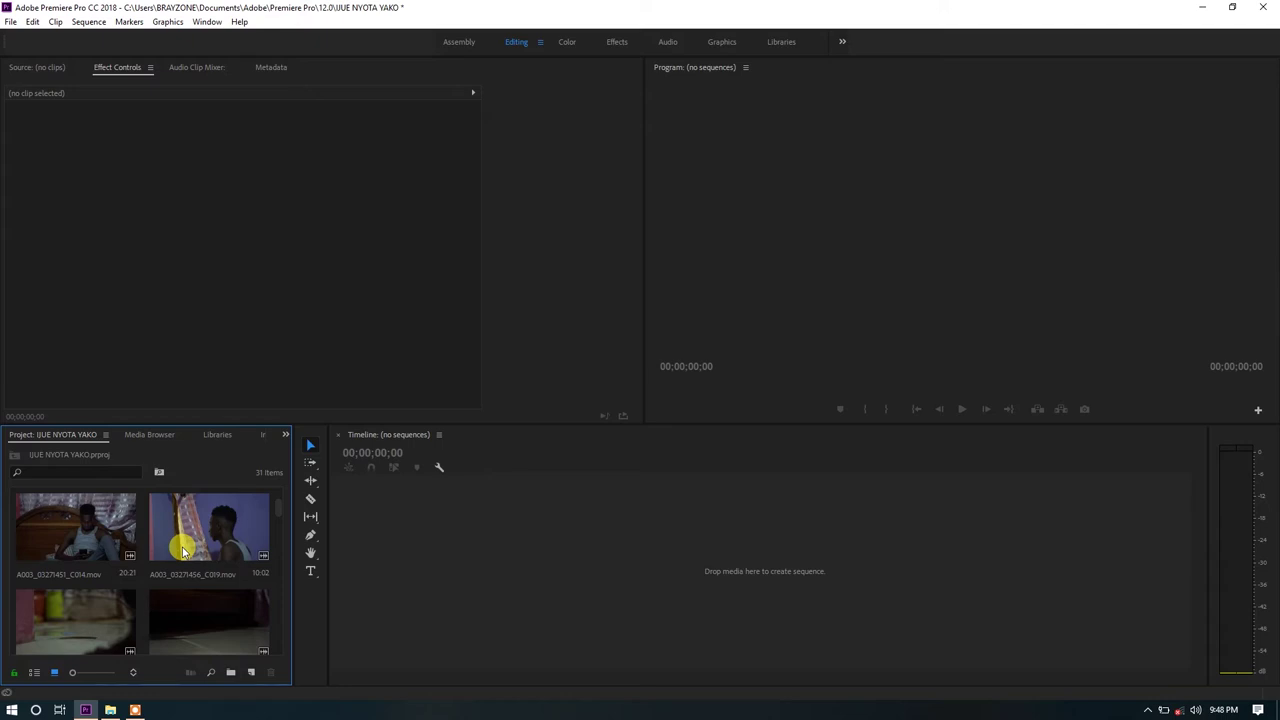
scroll(183, 550, down, 3)
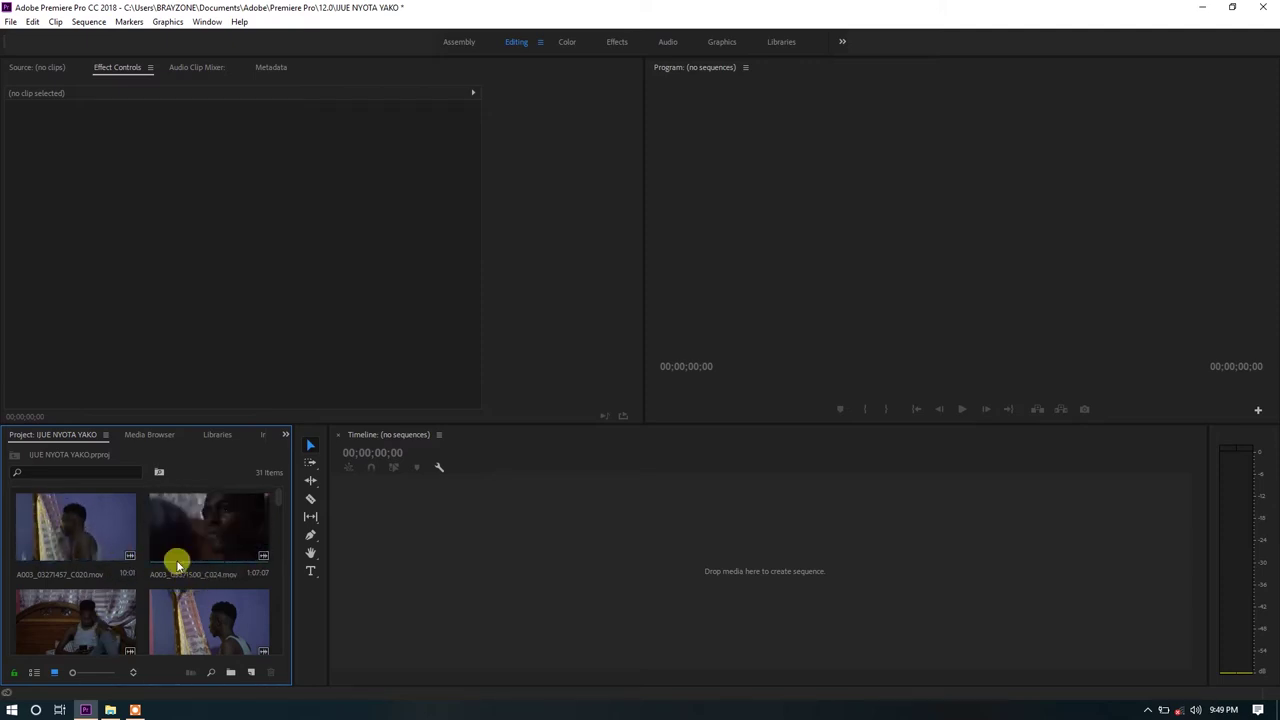
scroll(123, 600, up, 3)
scroll(145, 555, down, 3)
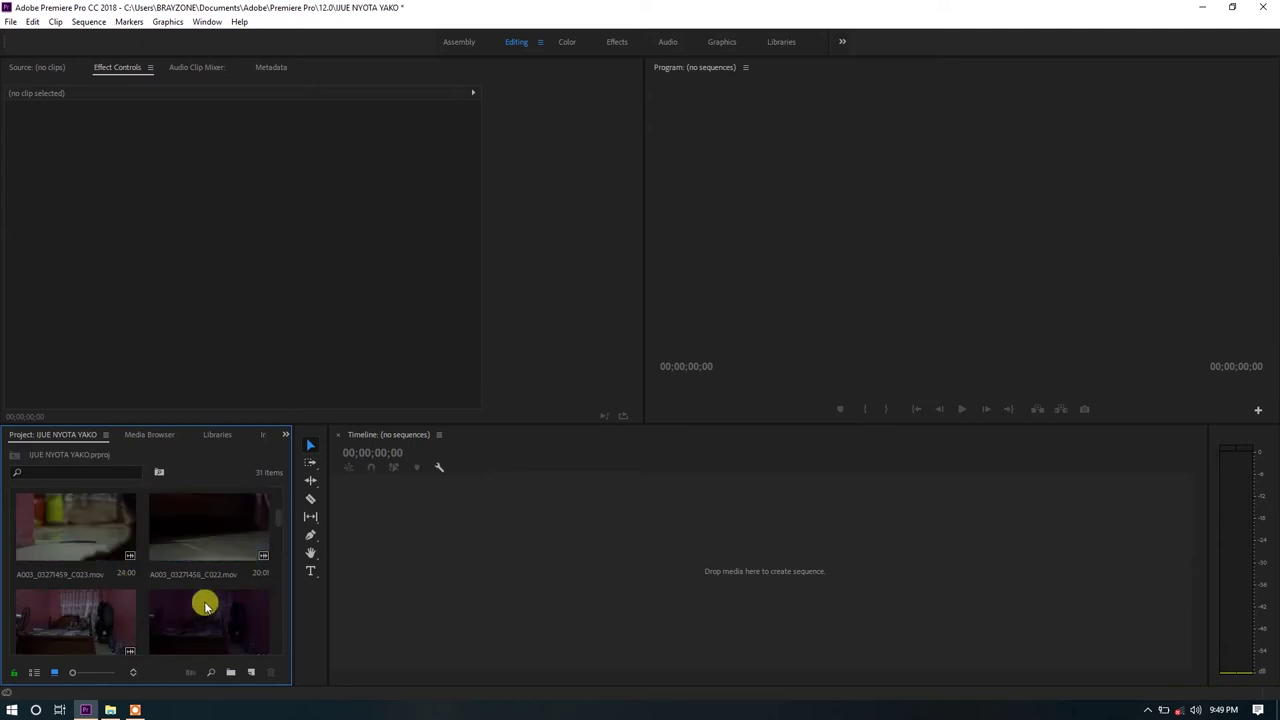
- Mark an 8-second 05-frame range of A003_03271443_C010 and drop it into a new sequence
double_click(71, 623)
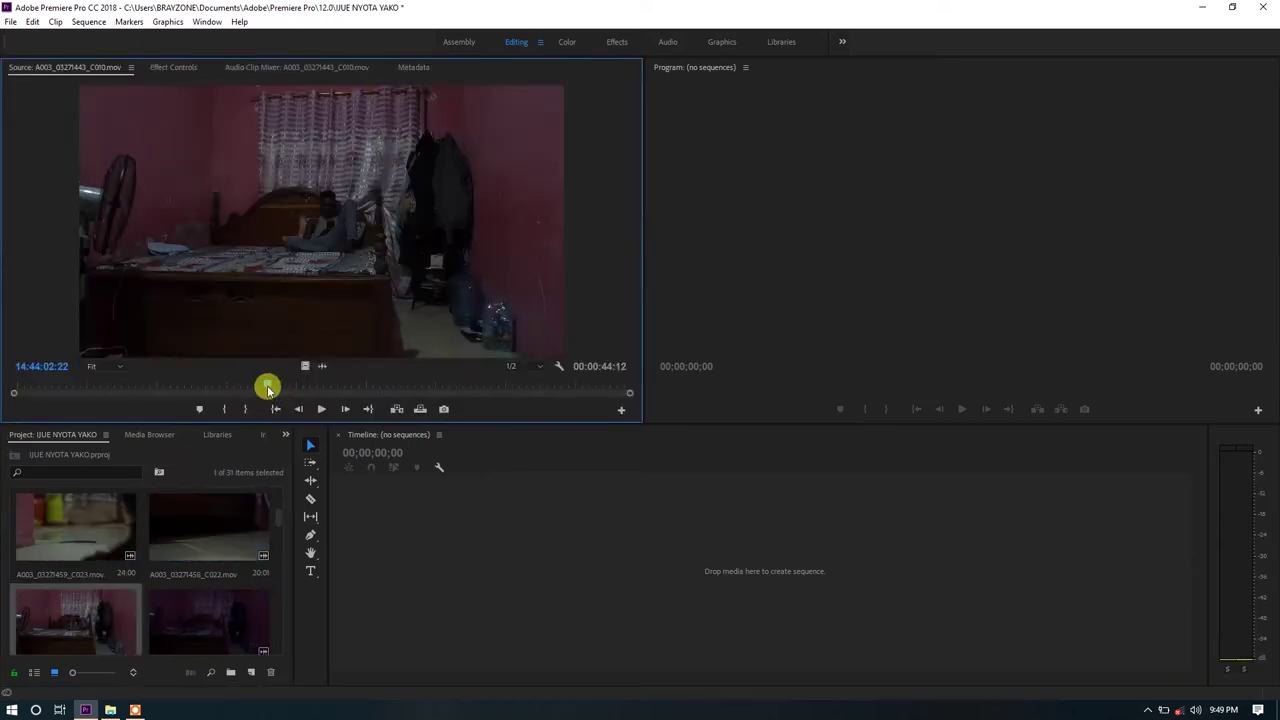
click(30, 388)
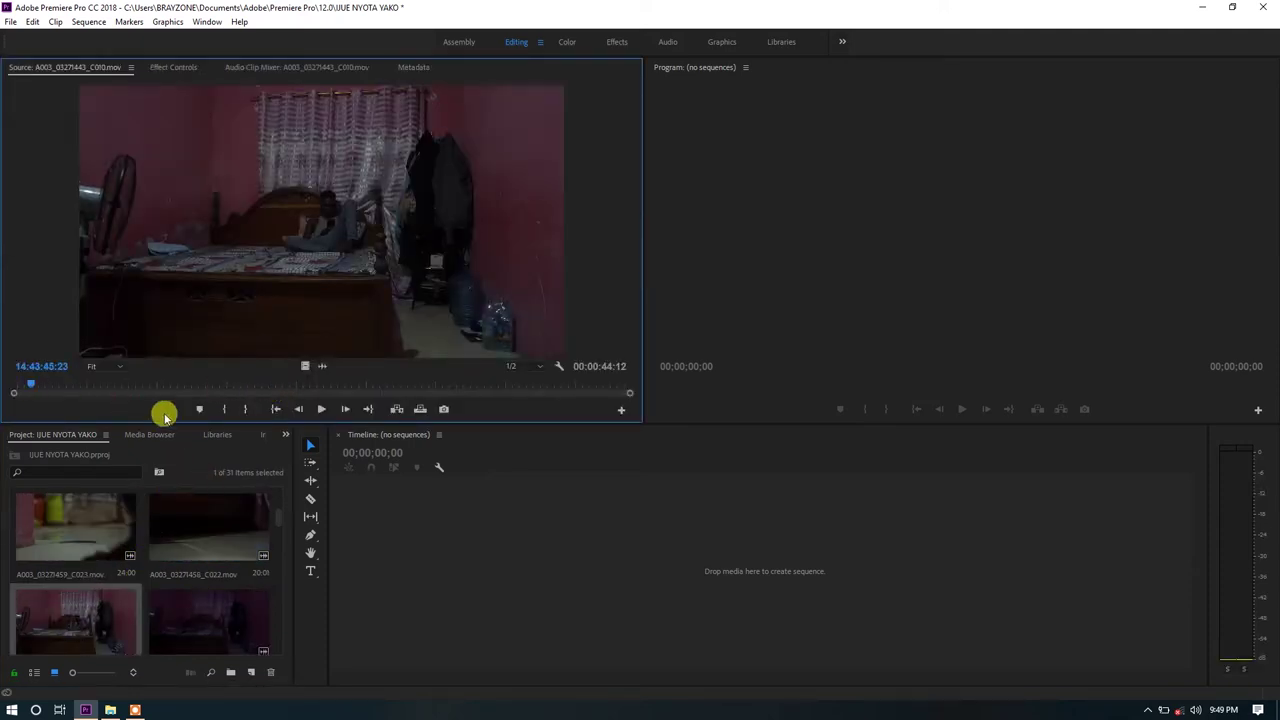
click(224, 409)
drag(34, 387, 145, 391)
click(256, 409)
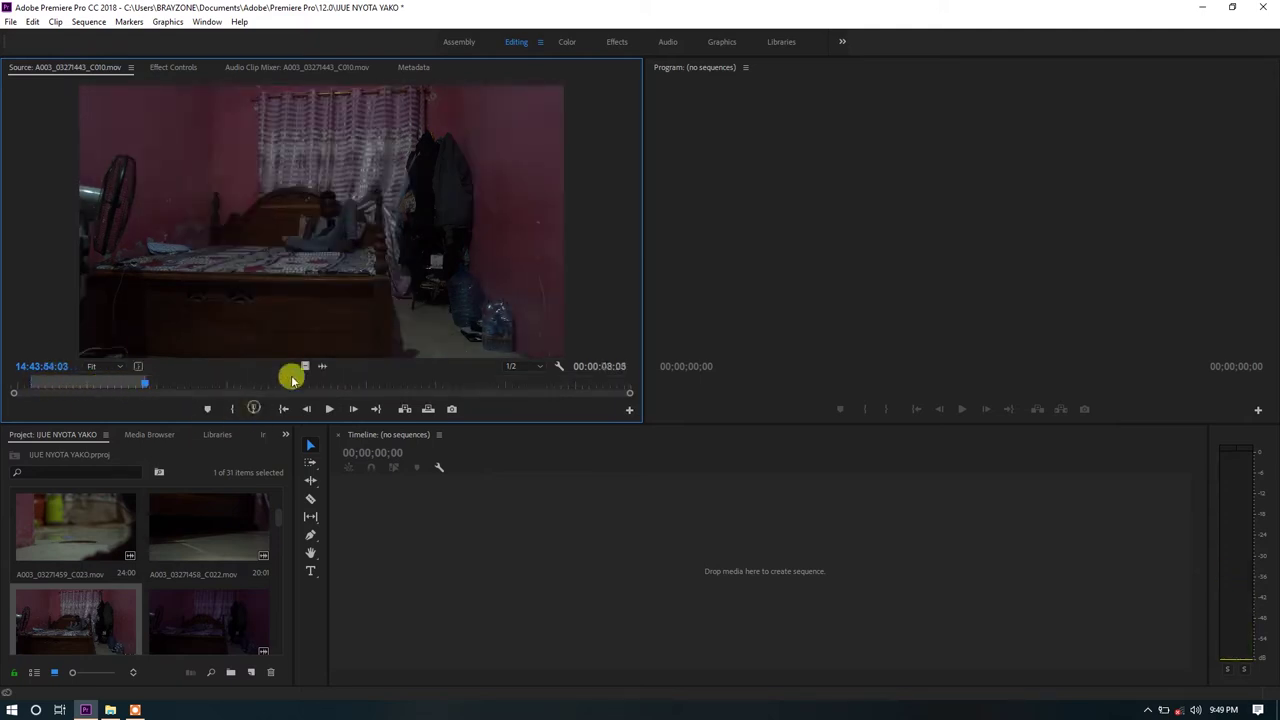
drag(232, 200, 353, 514)
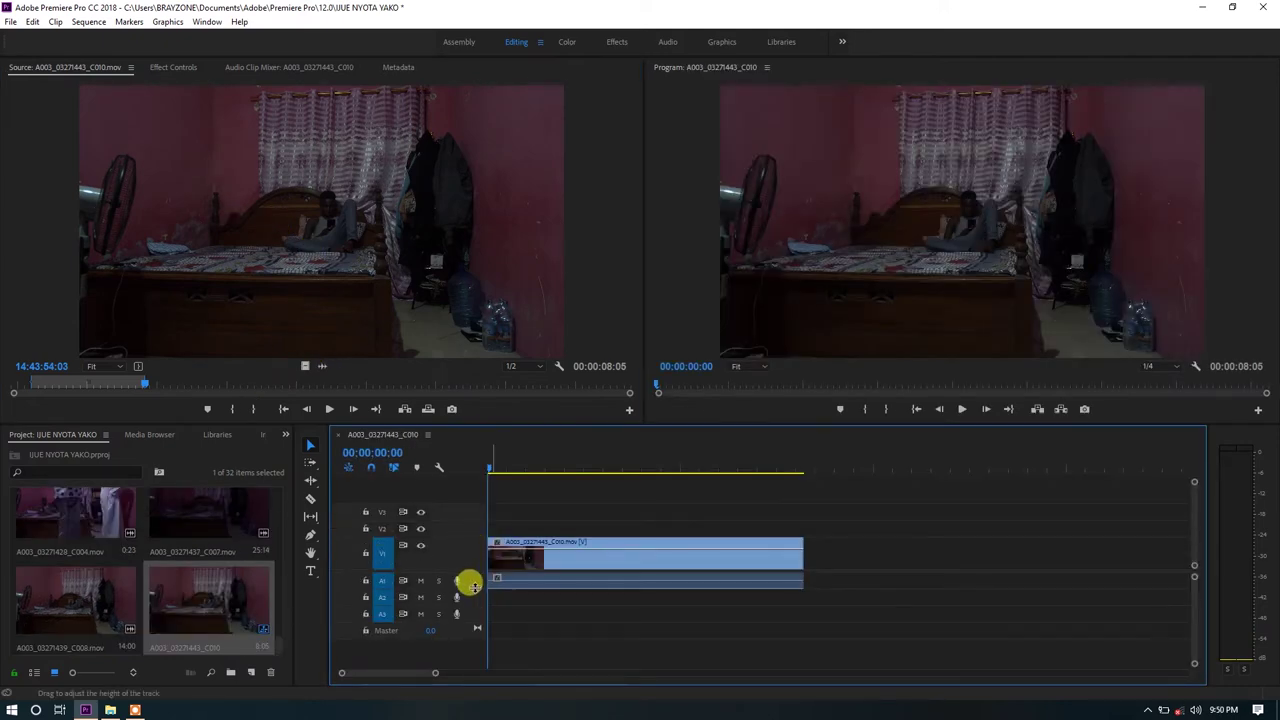
drag(466, 586, 471, 596)
key(space)
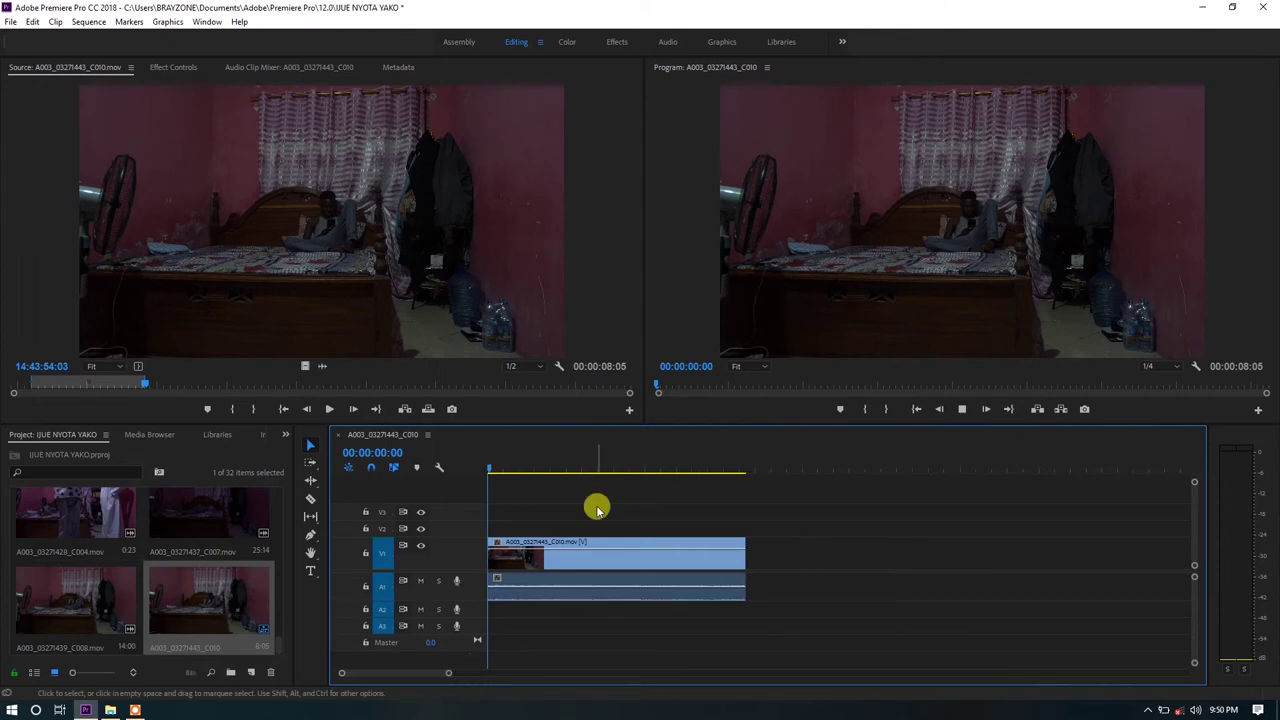
key(minus)
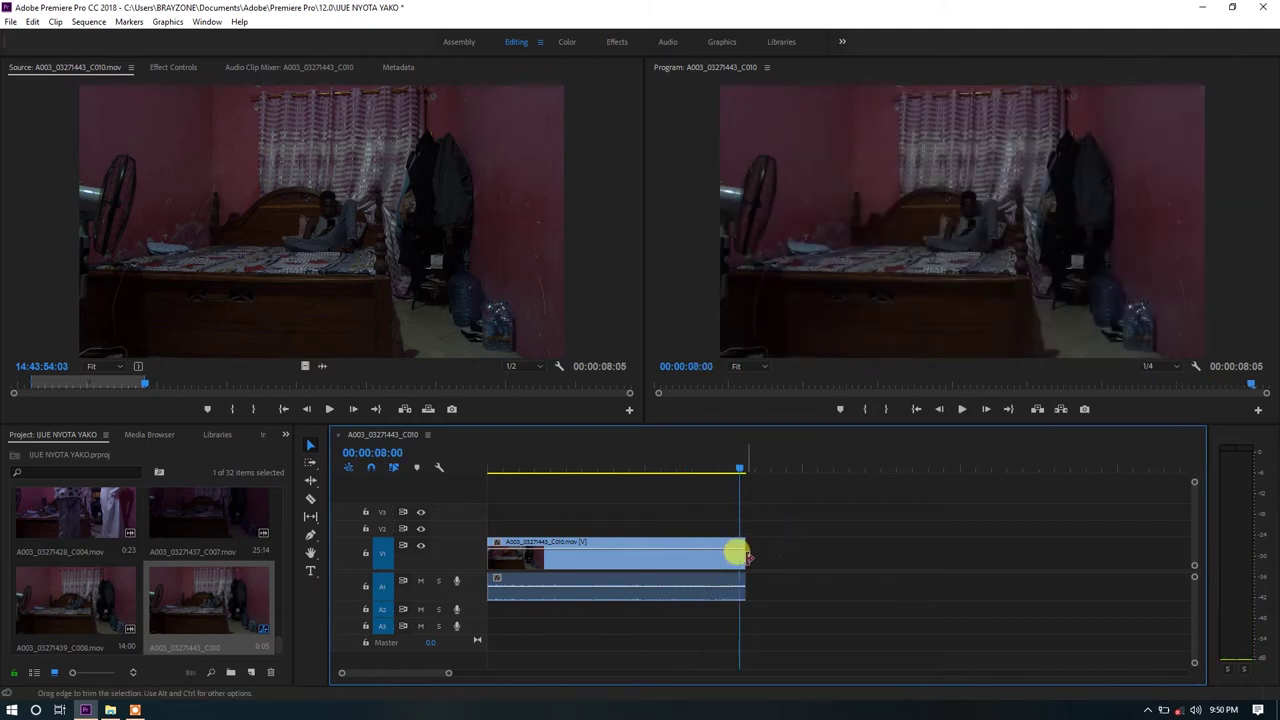
mouse_move(742, 552)
mouse_down()
mouse_move(731, 551)
mouse_move(742, 551)
mouse_up()
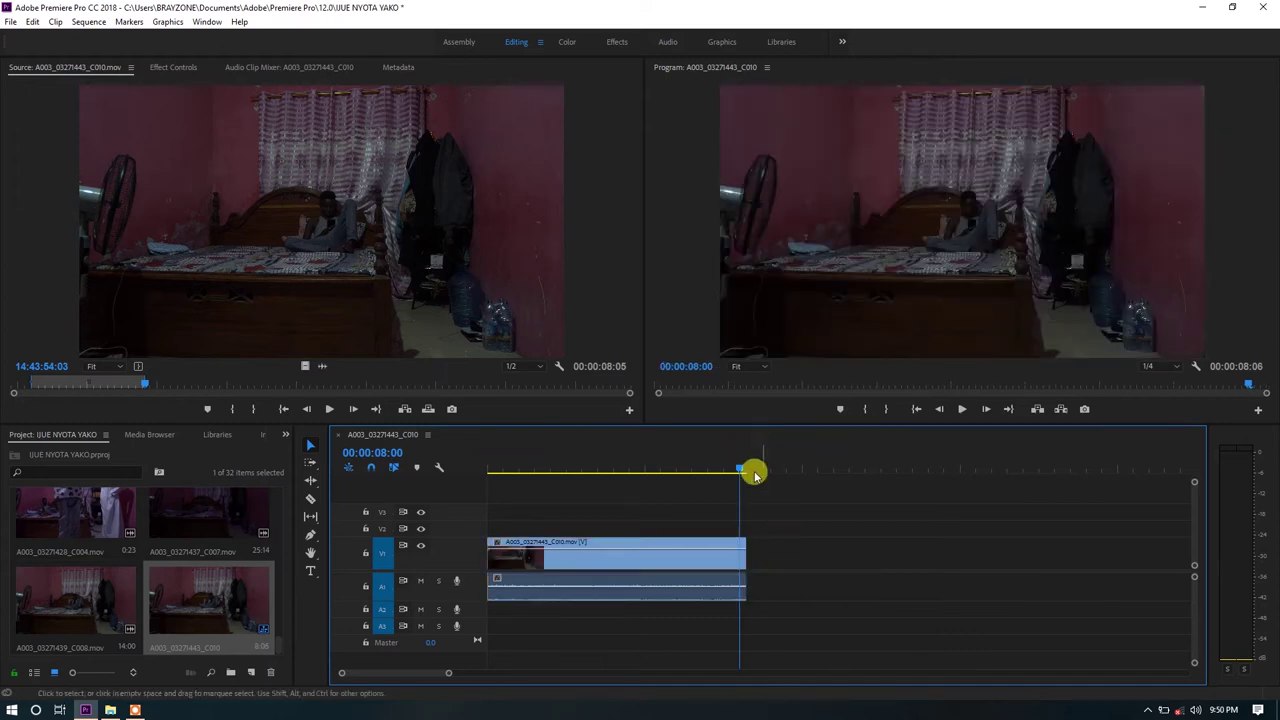
drag(754, 475, 721, 467)
key(space)
key(space)
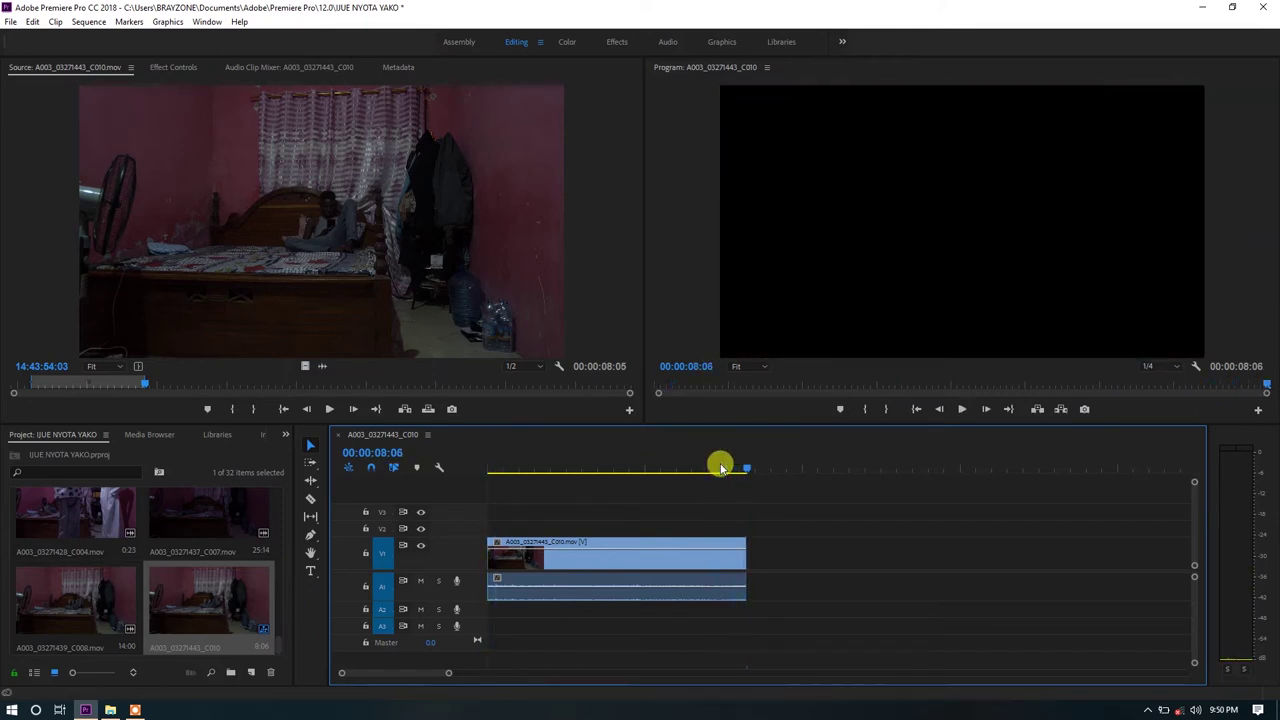
mouse_move(721, 467)
mouse_down()
mouse_move(497, 469)
mouse_move(737, 466)
mouse_up()
key(space)
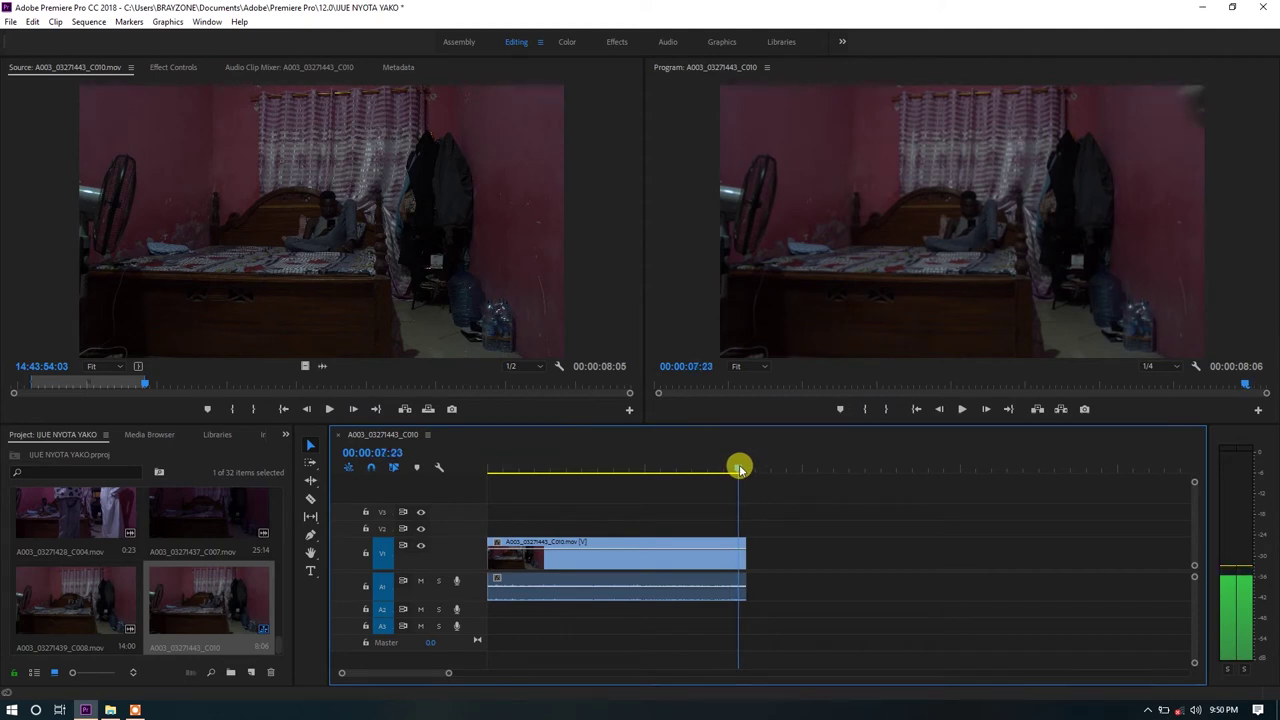
- Razor the bedroom clip at 07:22 and trim the tail so the sequence ends at 00:00:07:22
click(311, 500)
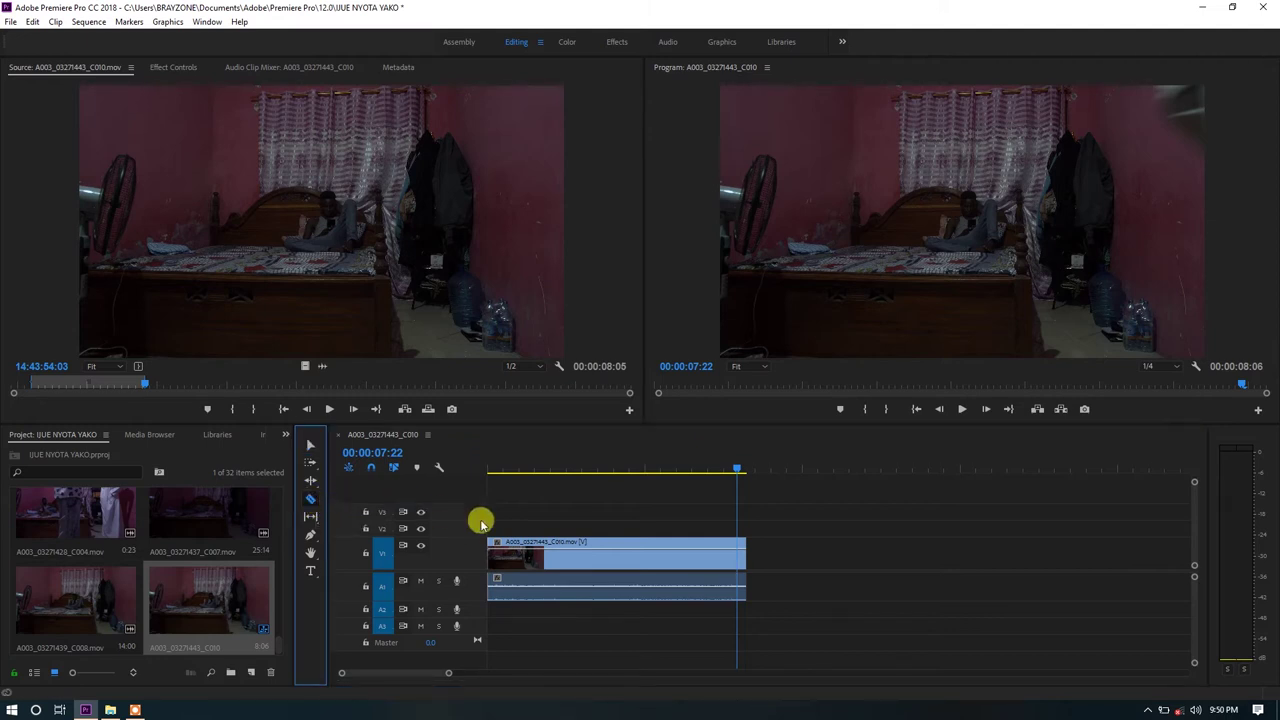
click(740, 560)
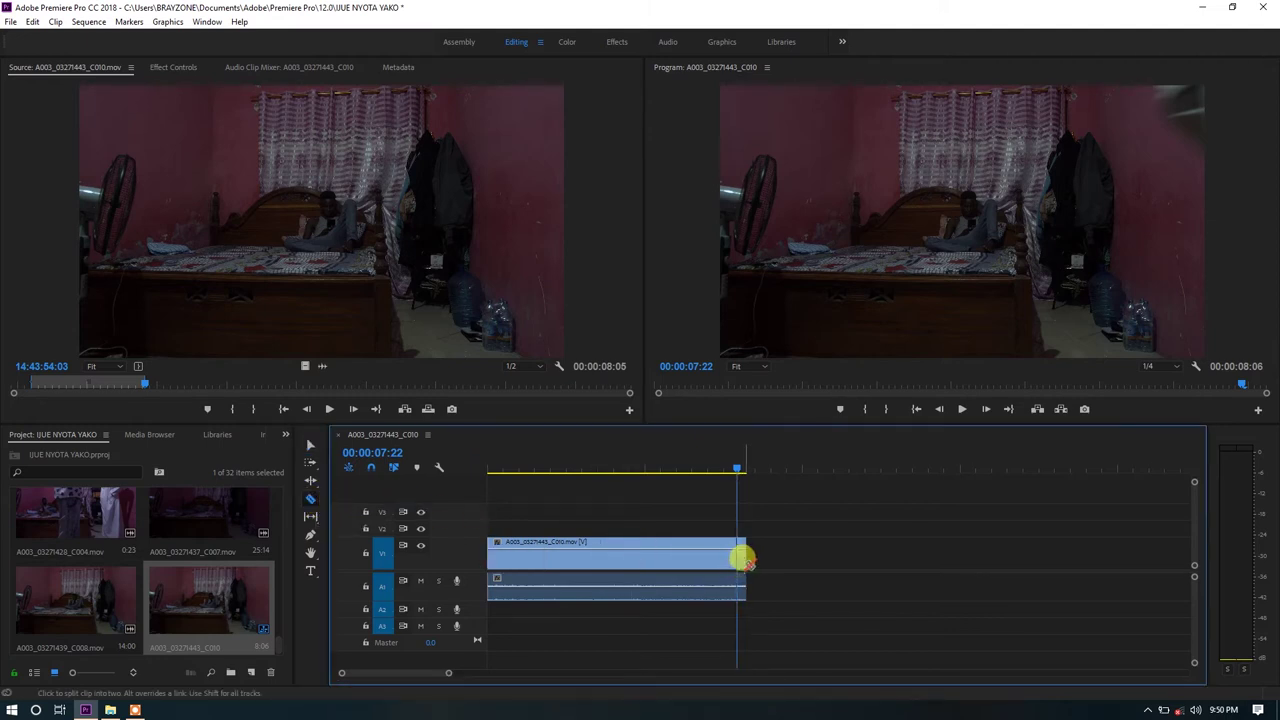
click(310, 447)
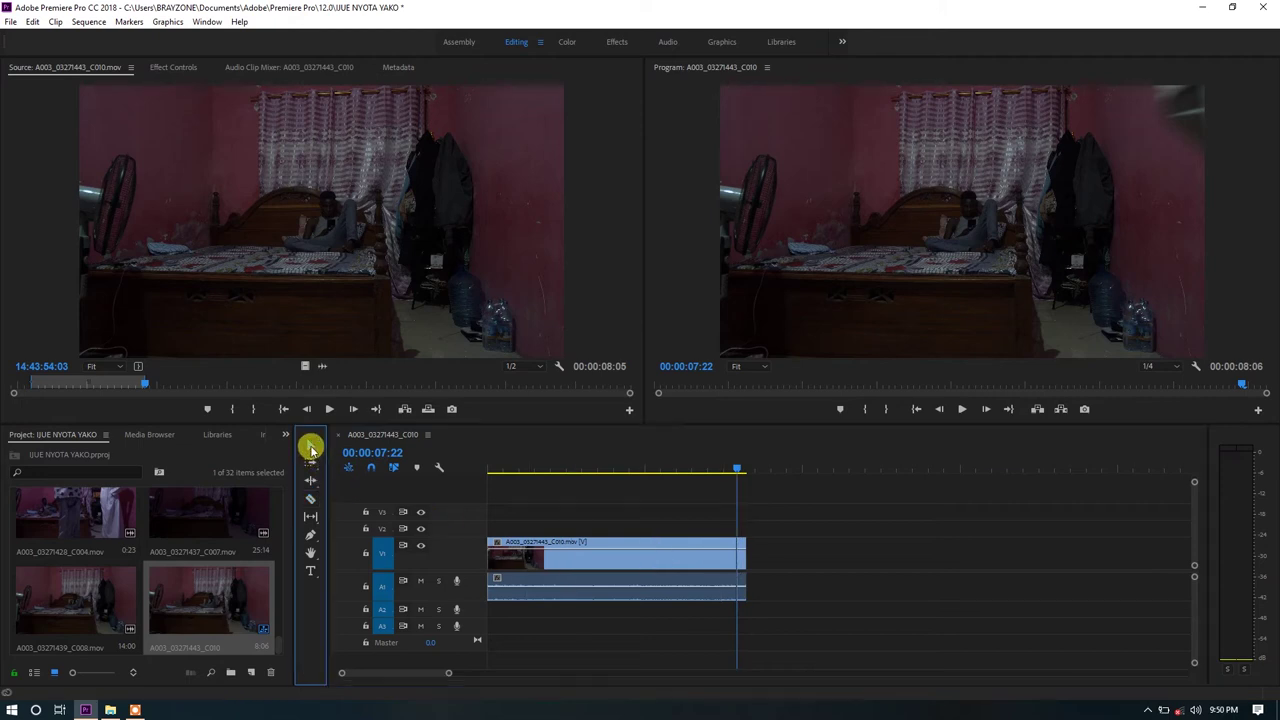
click(744, 563)
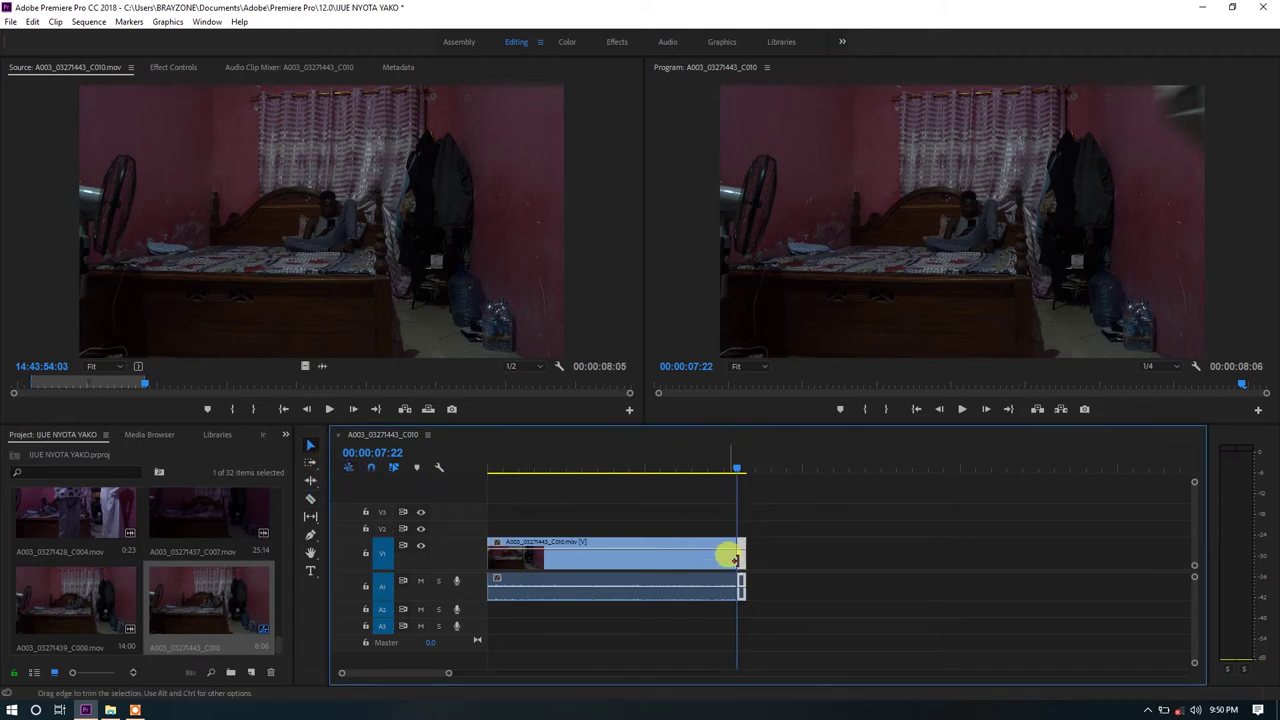
drag(731, 551, 736, 553)
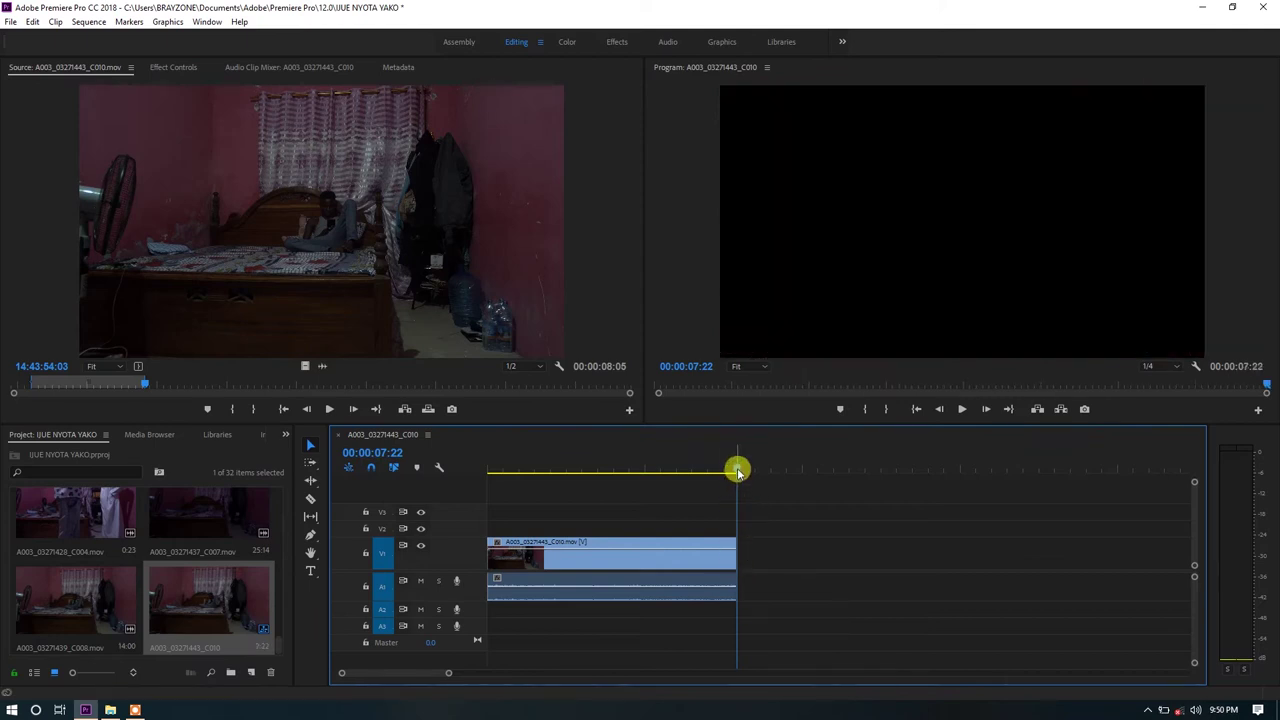
drag(737, 466, 707, 470)
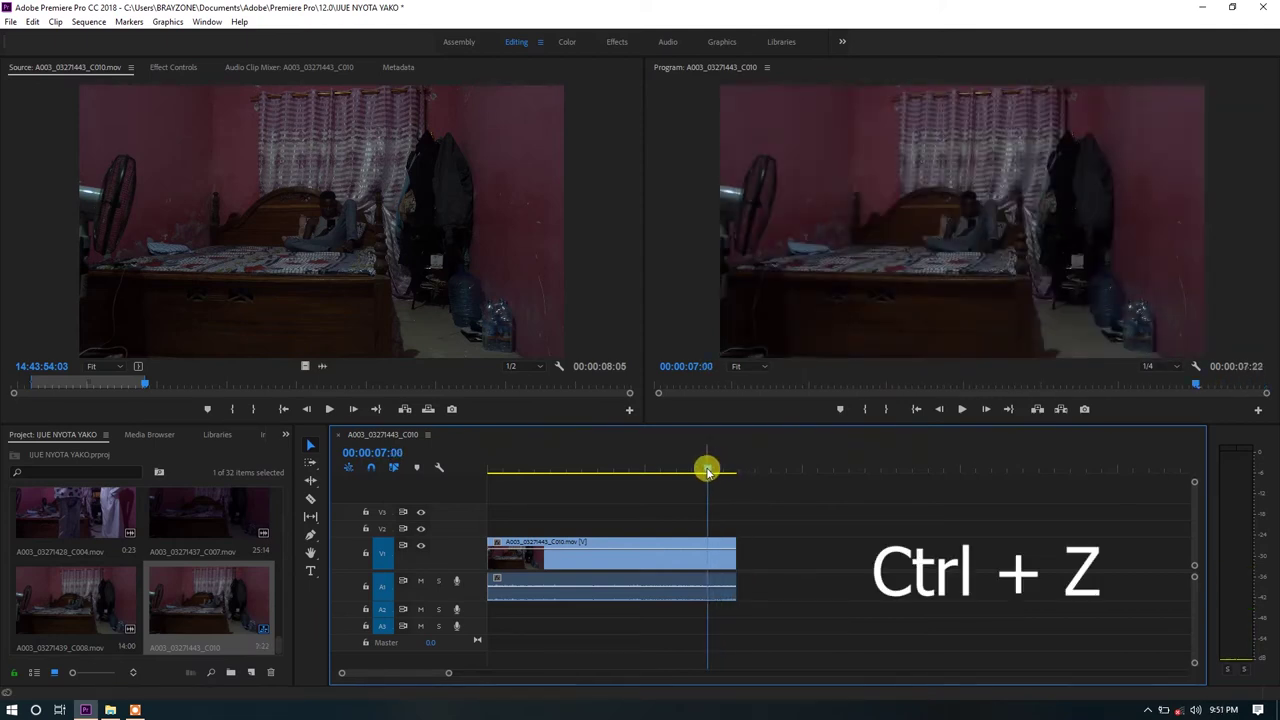
key(ctrl+z)
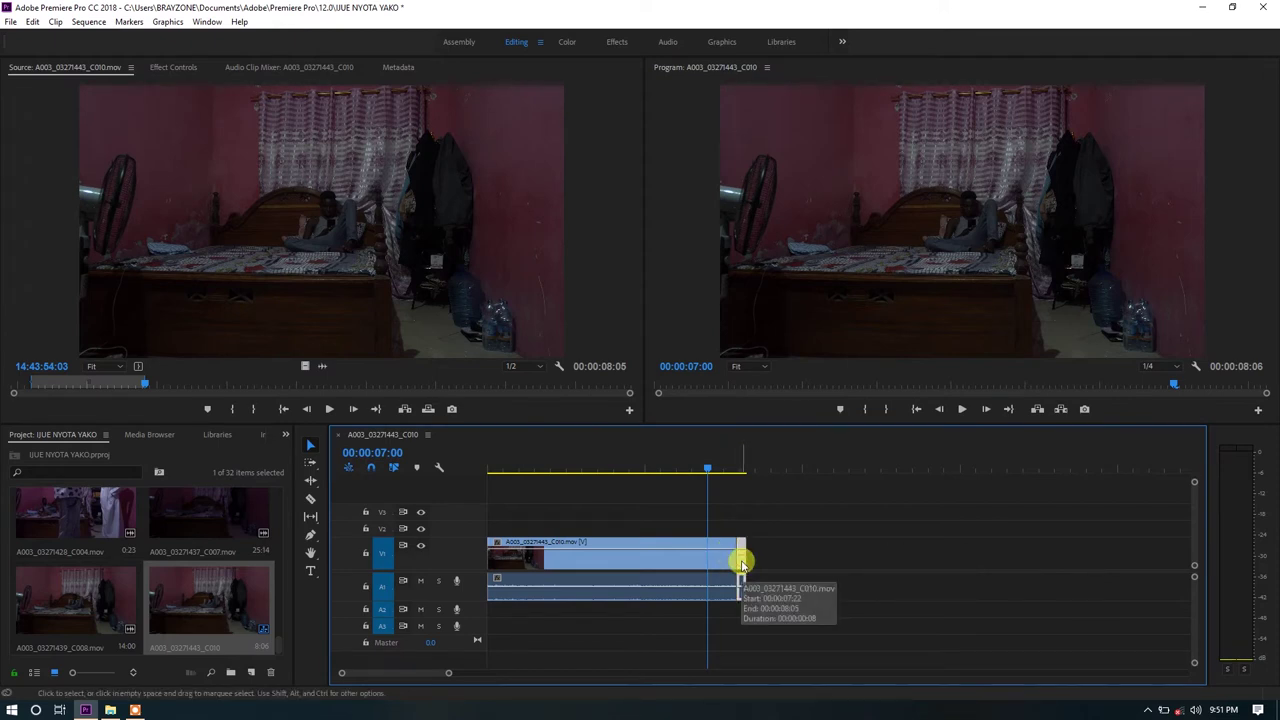
drag(706, 470, 737, 481)
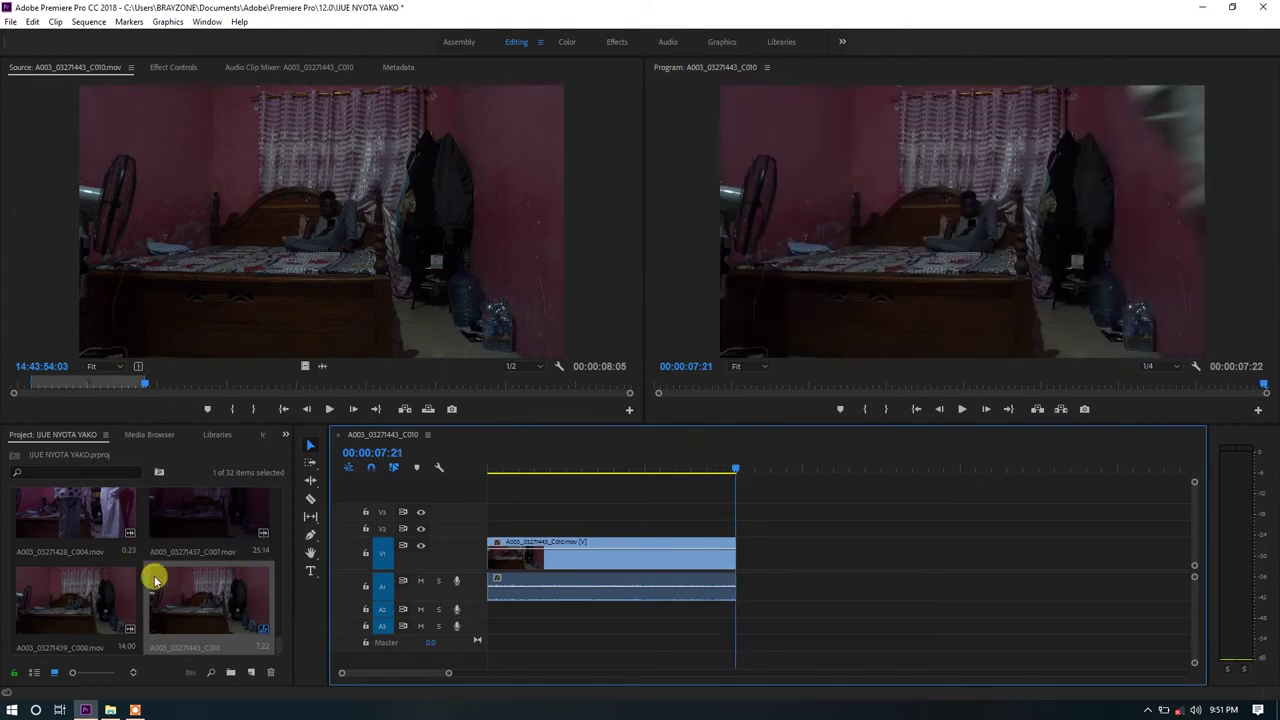
- Mark an In/Out range in clip A003_03271500_C024 and place it on V1 after the bedroom clip
scroll(163, 562, down, 3)
scroll(165, 565, down, 5)
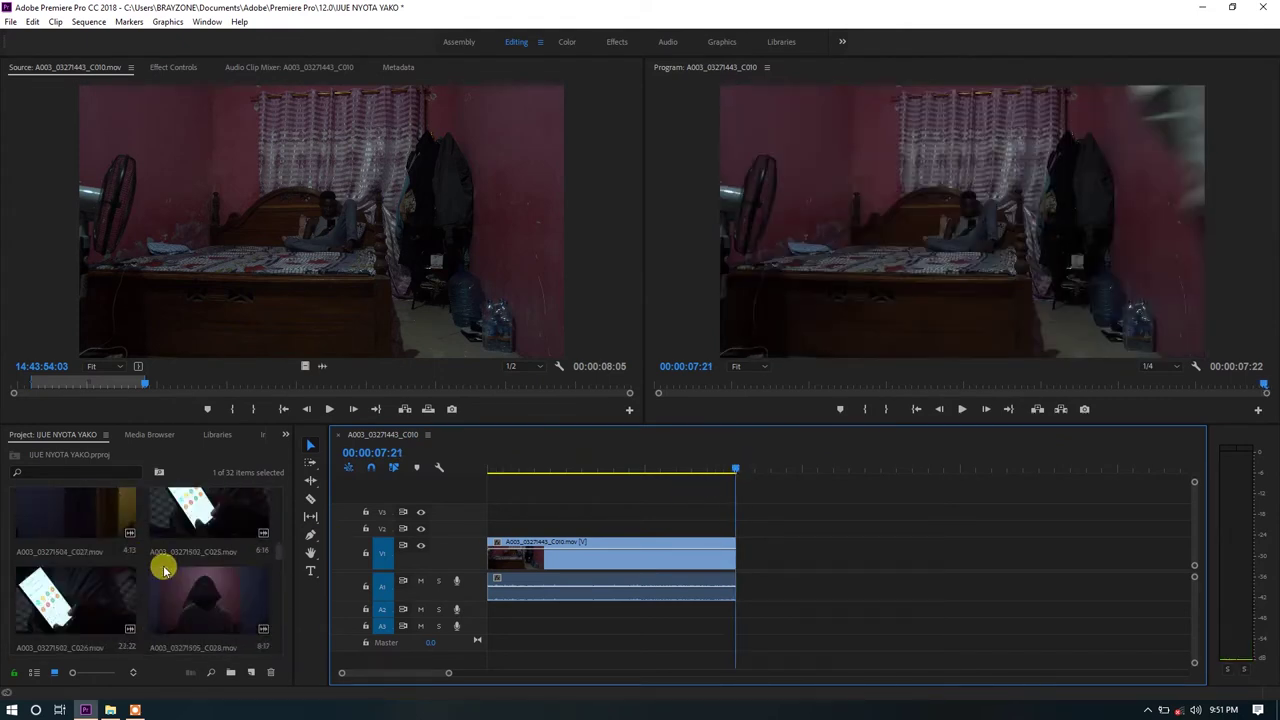
scroll(180, 555, up, 1)
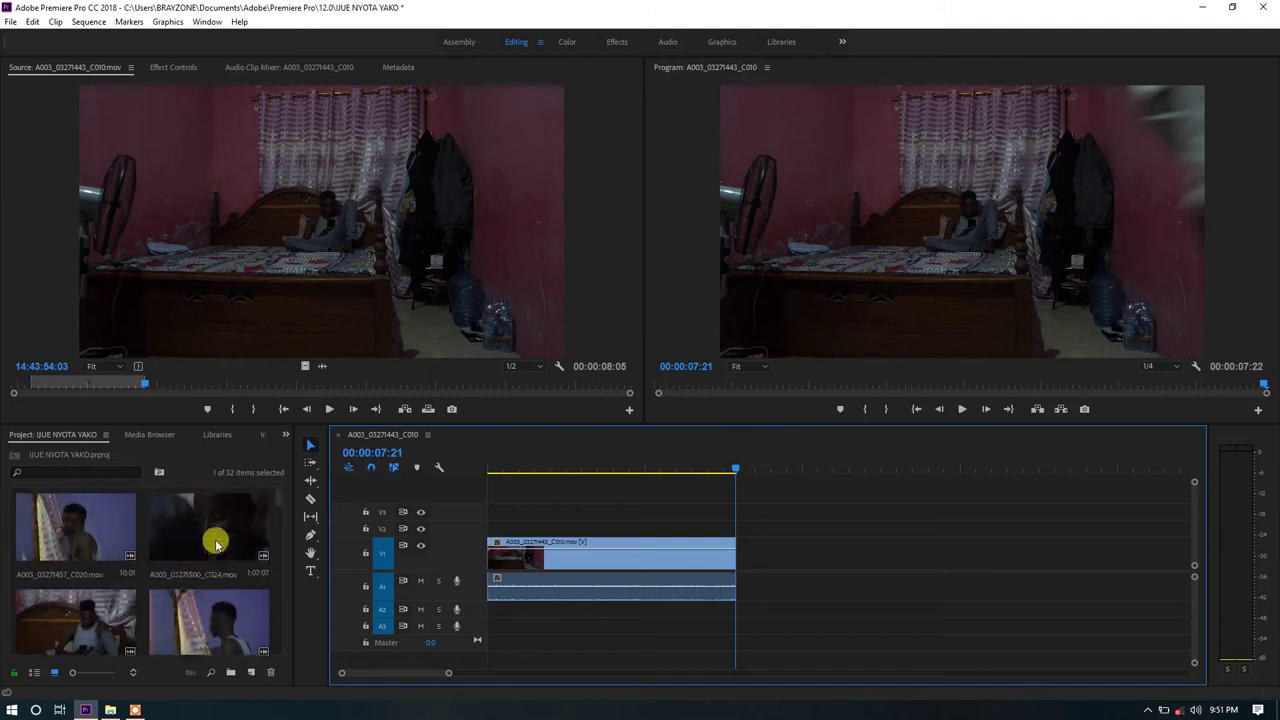
double_click(175, 523)
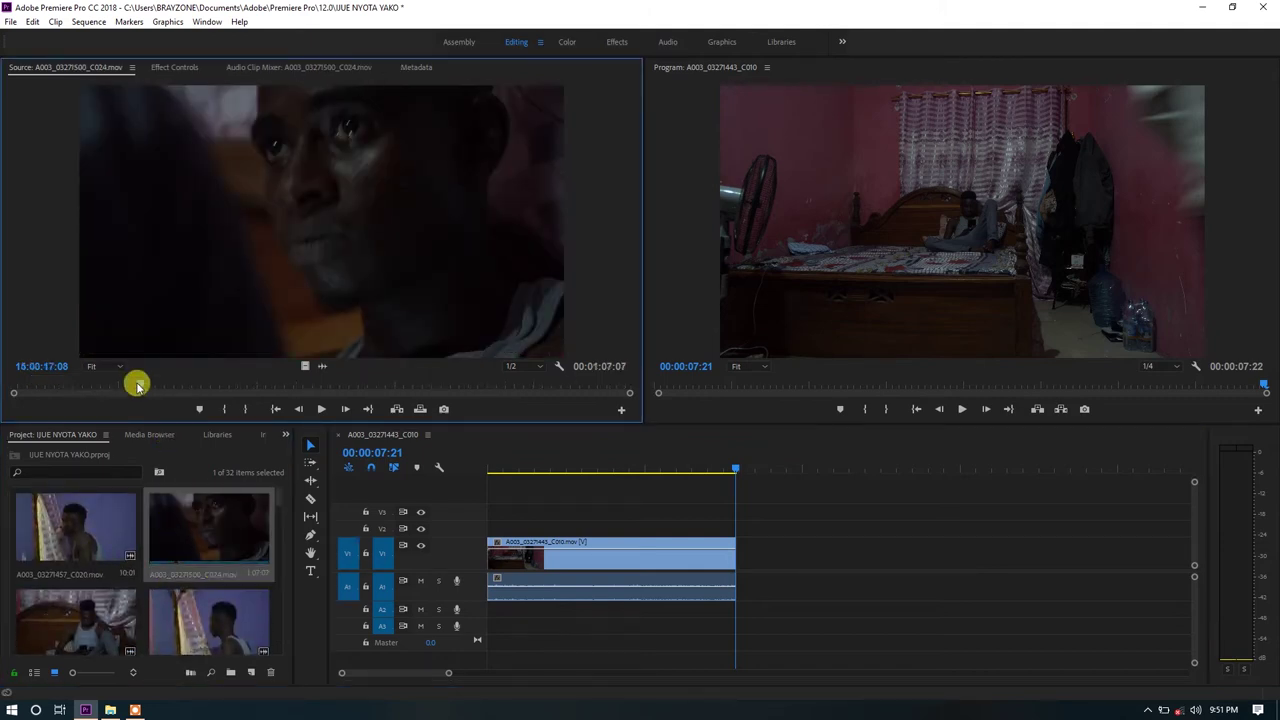
mouse_move(138, 384)
mouse_down()
mouse_move(80, 386)
mouse_move(153, 393)
mouse_move(131, 396)
mouse_up()
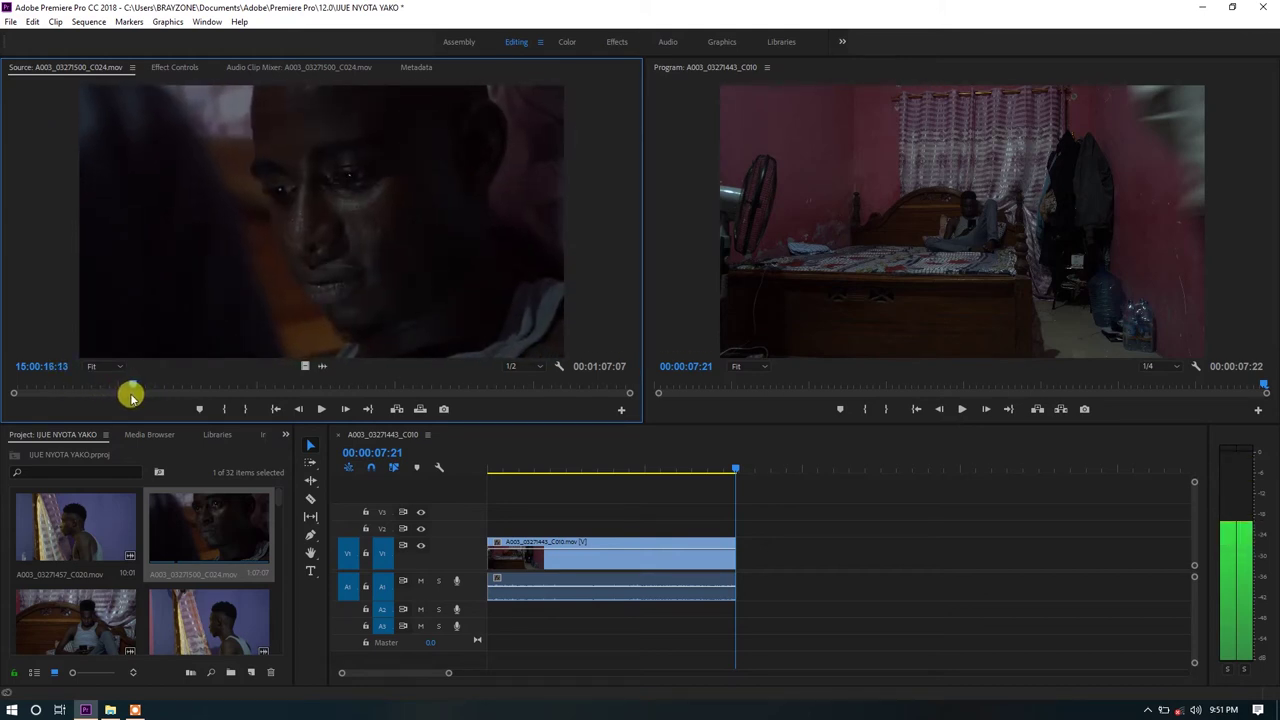
key(i)
click(217, 388)
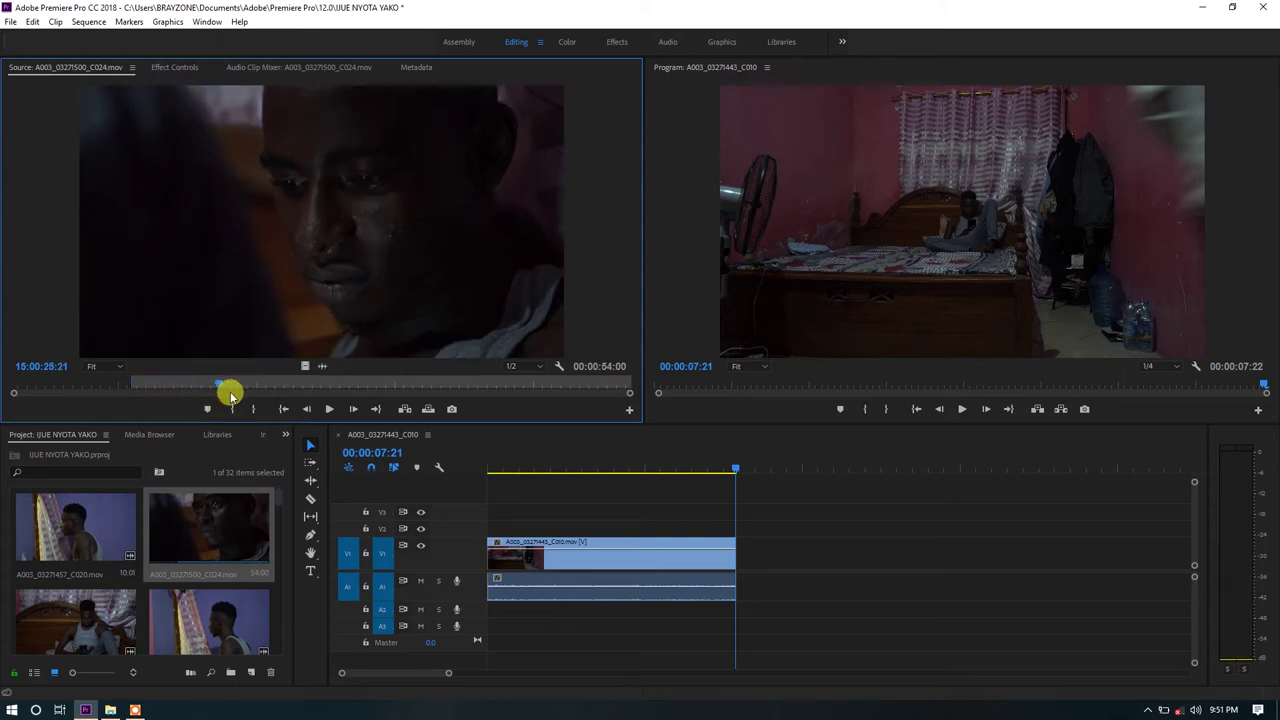
click(254, 408)
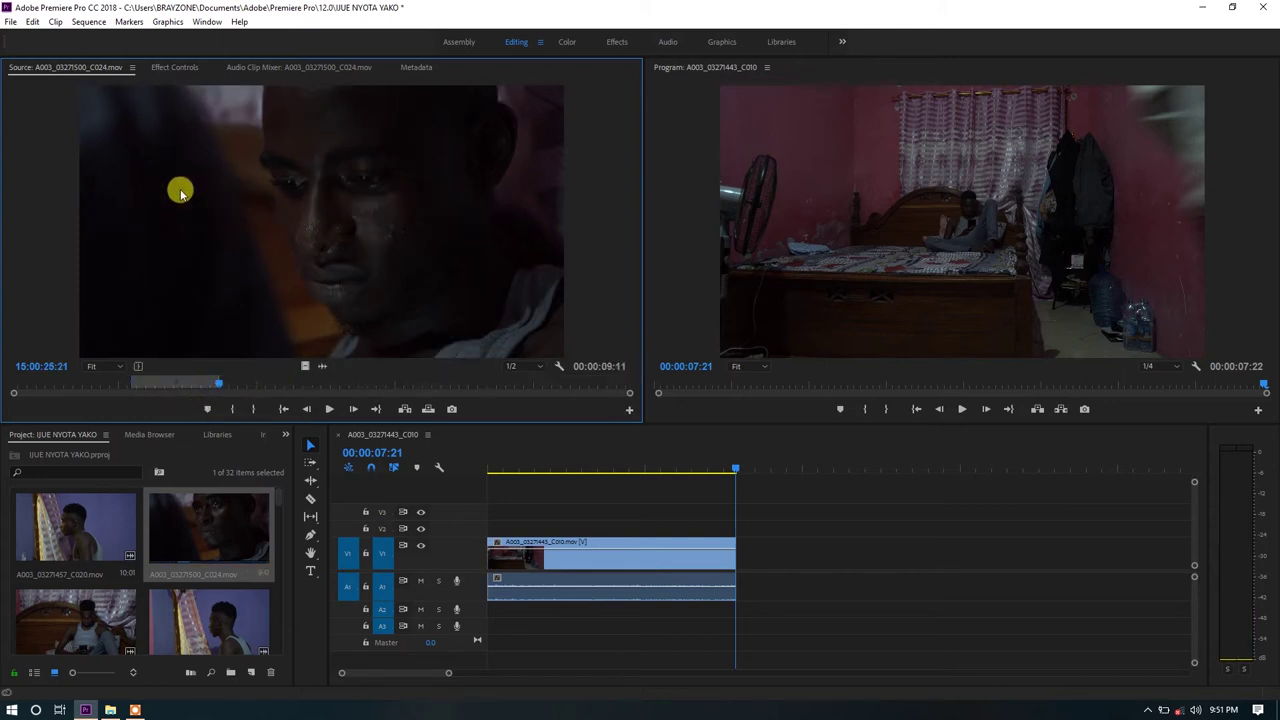
drag(180, 192, 737, 569)
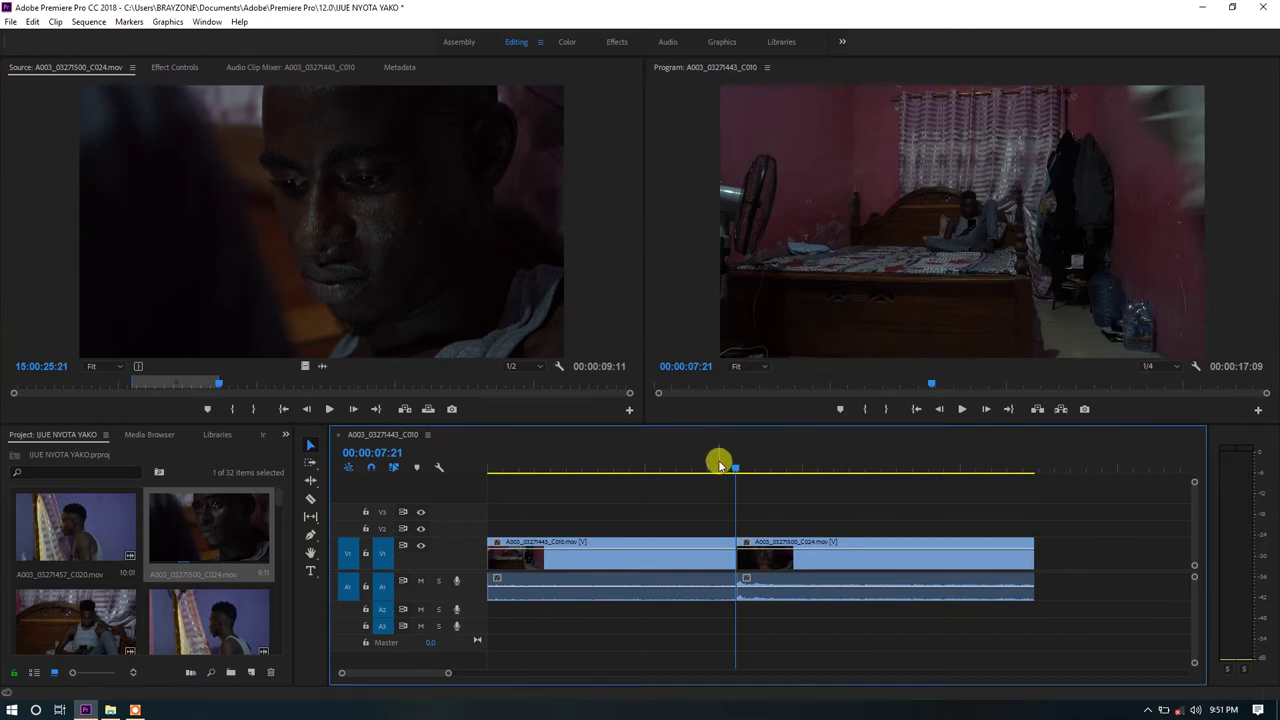
- Trim the head of the C024 clip to close the gap, giving a 00:00:16:21 sequence
drag(719, 465, 754, 469)
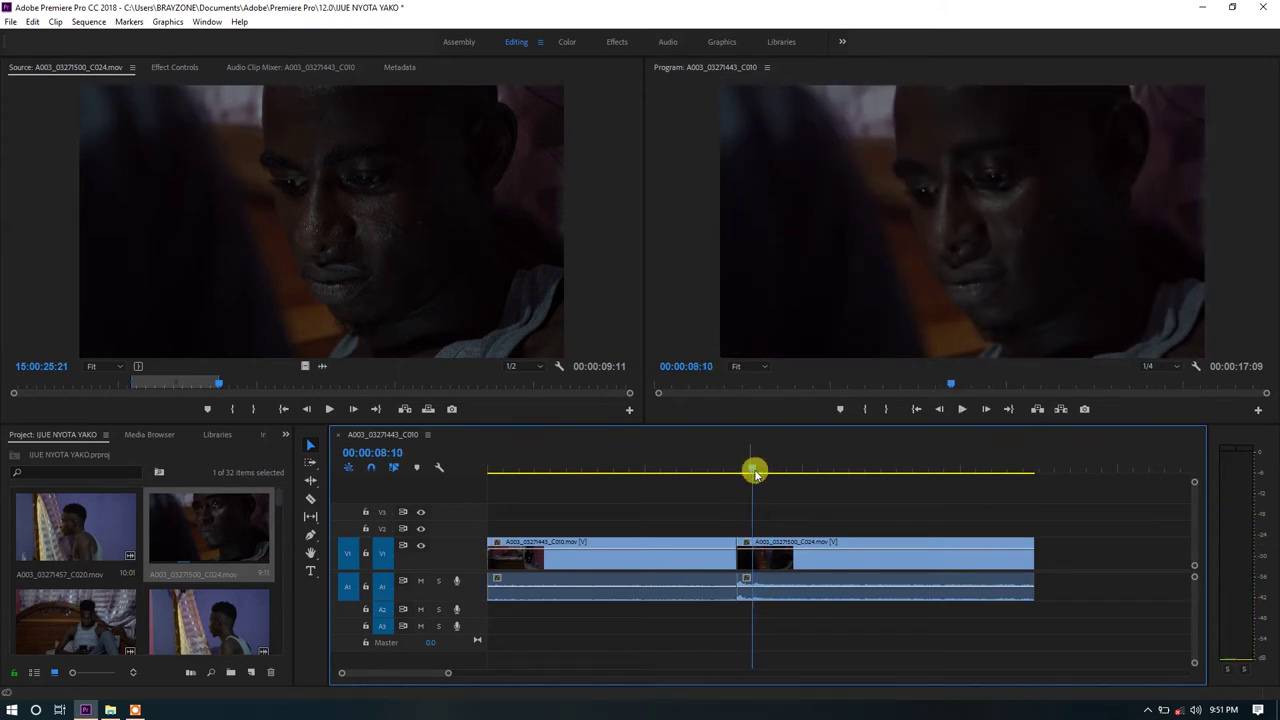
drag(738, 556, 766, 562)
key(space)
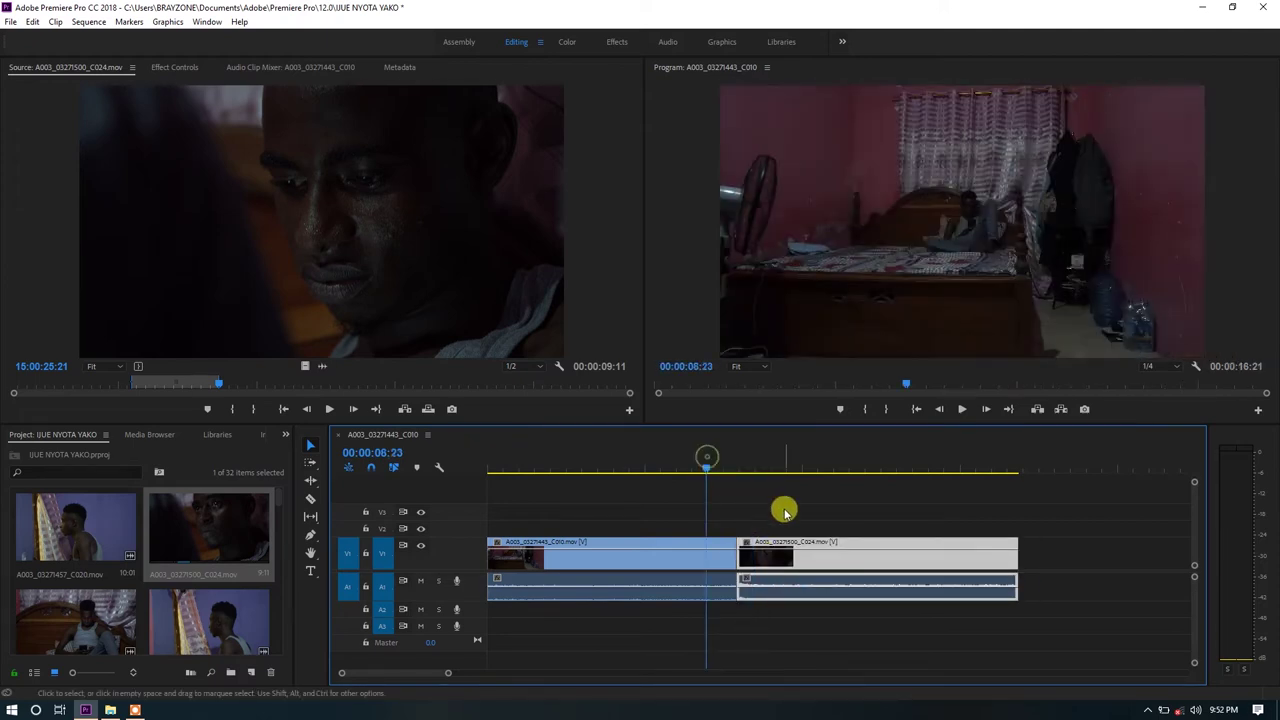
click(717, 462)
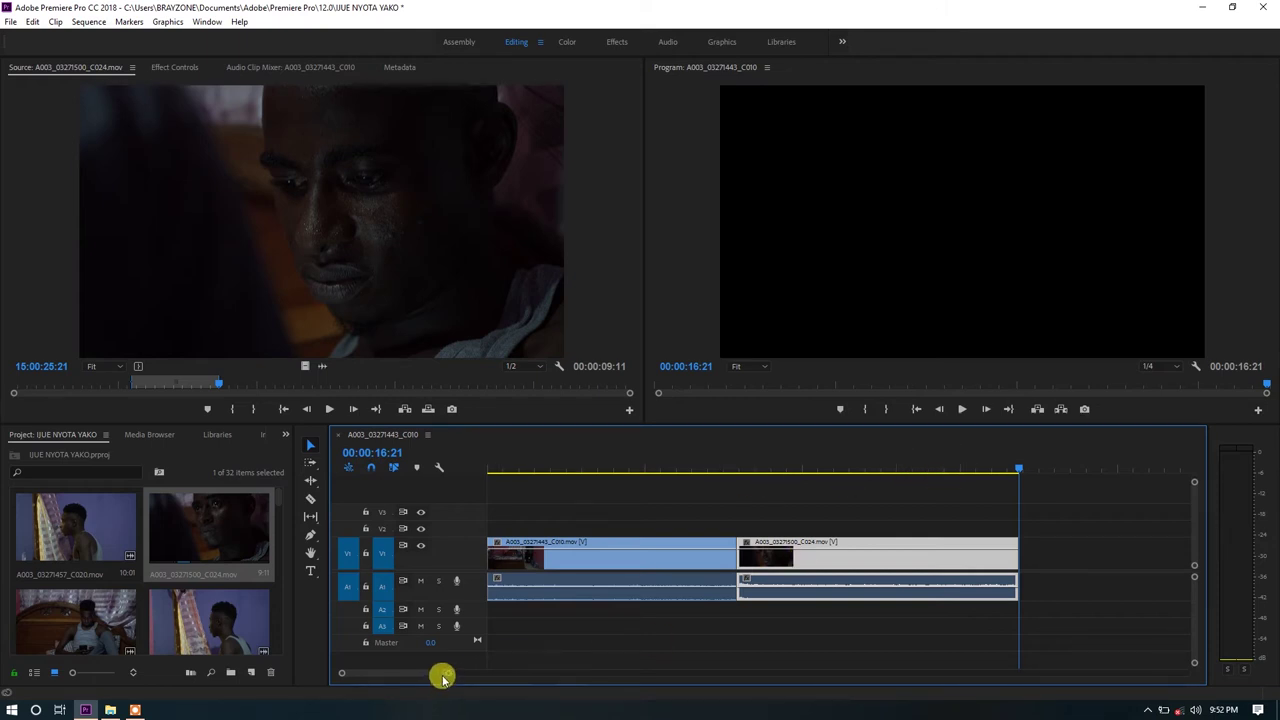
drag(453, 673, 524, 673)
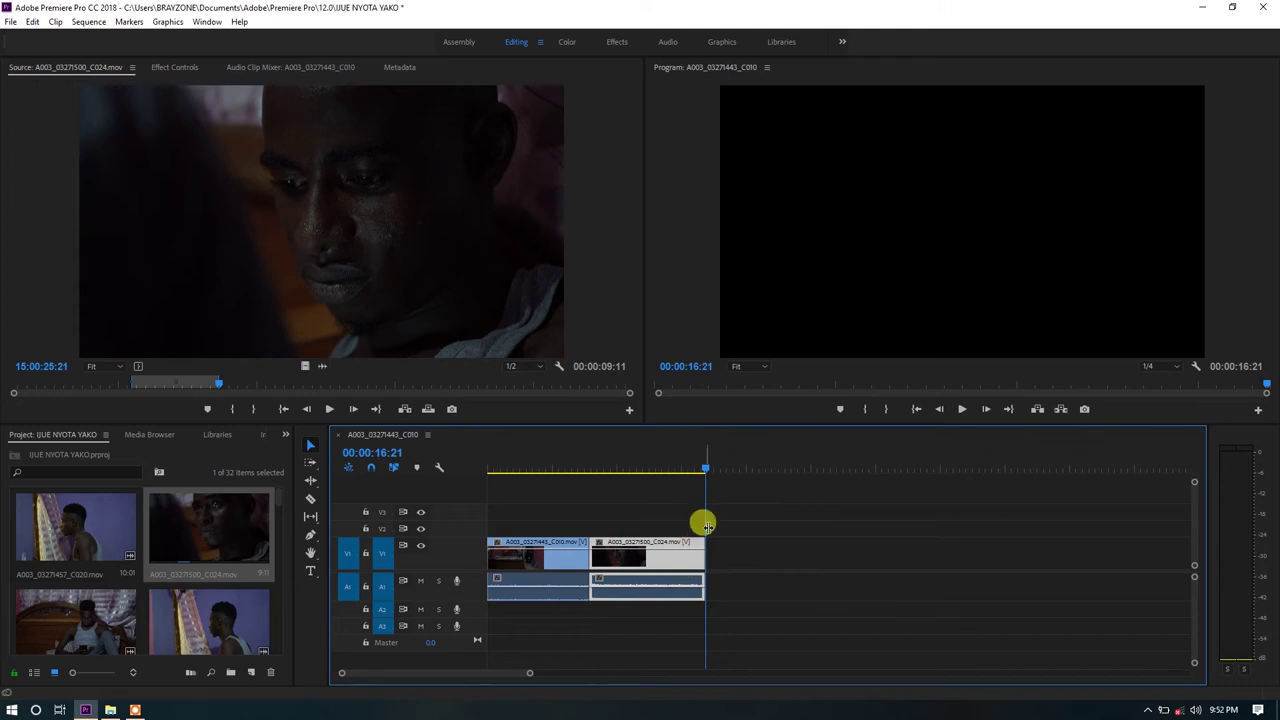
- Preview clip C014, then mark an In/Out range on the phone-screen clip C025
drag(698, 470, 690, 468)
double_click(84, 617)
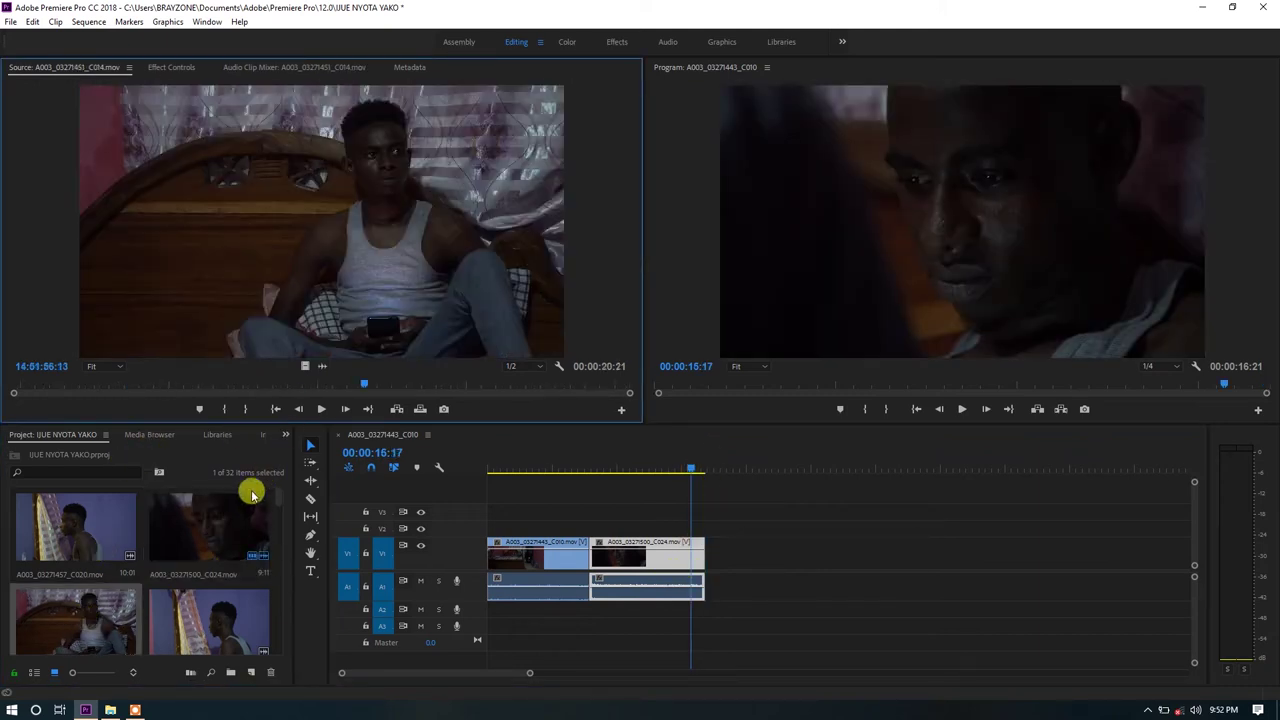
scroll(278, 508, down, 5)
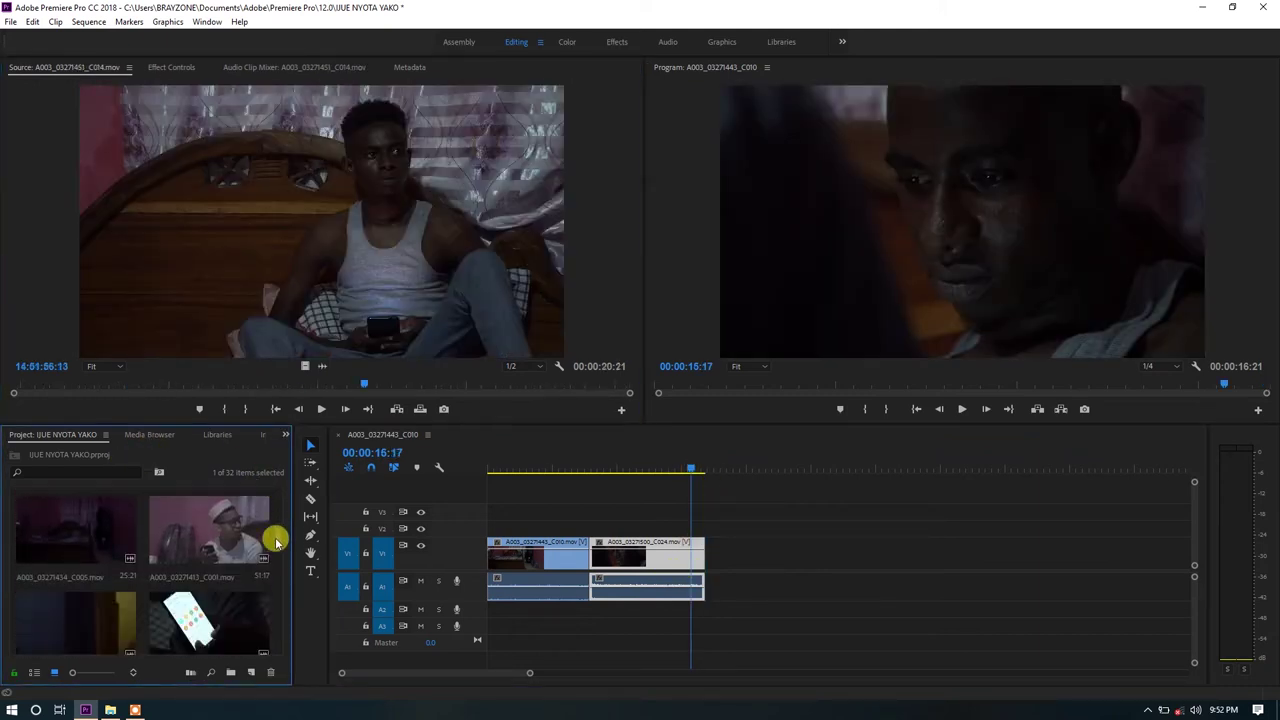
double_click(205, 520)
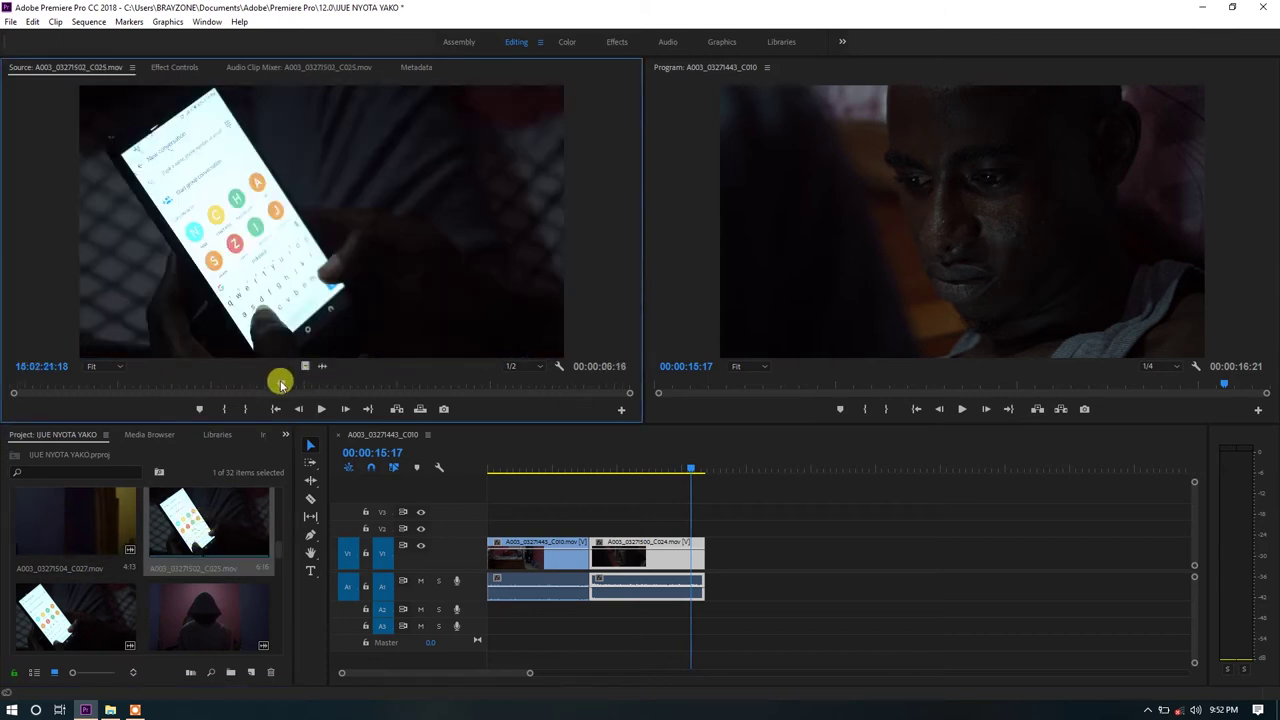
drag(280, 383, 236, 390)
click(222, 410)
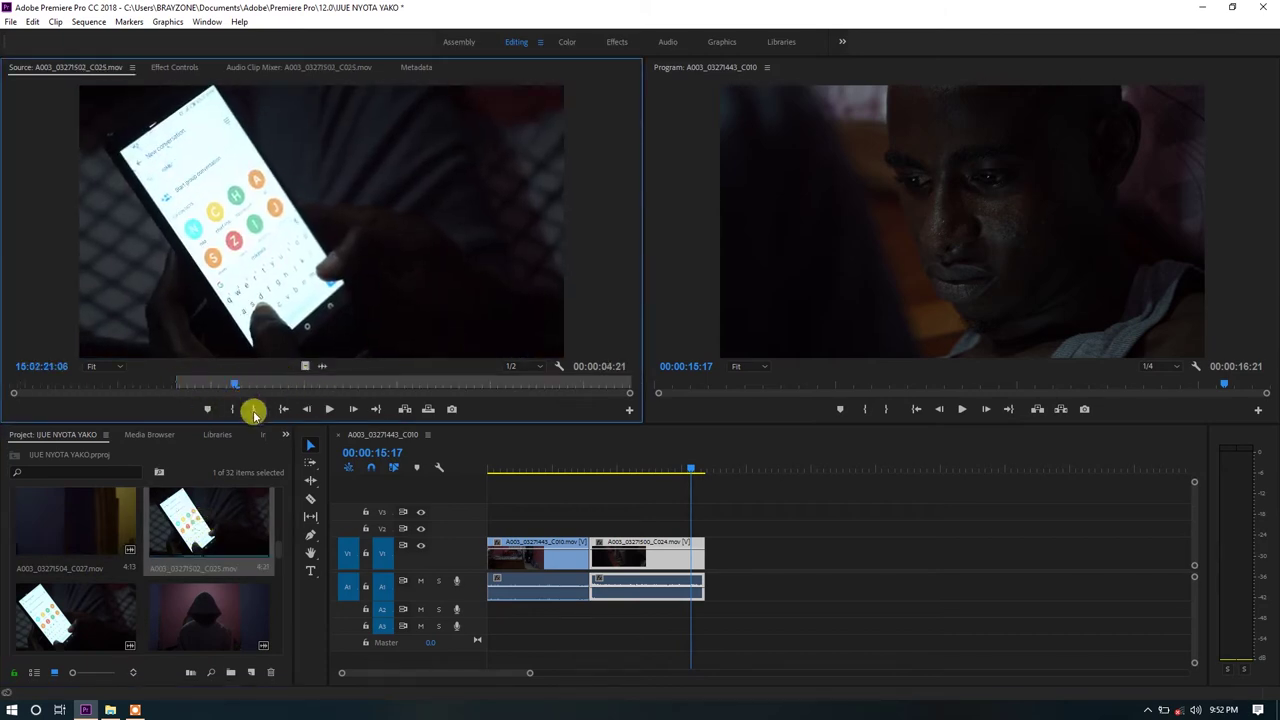
click(254, 410)
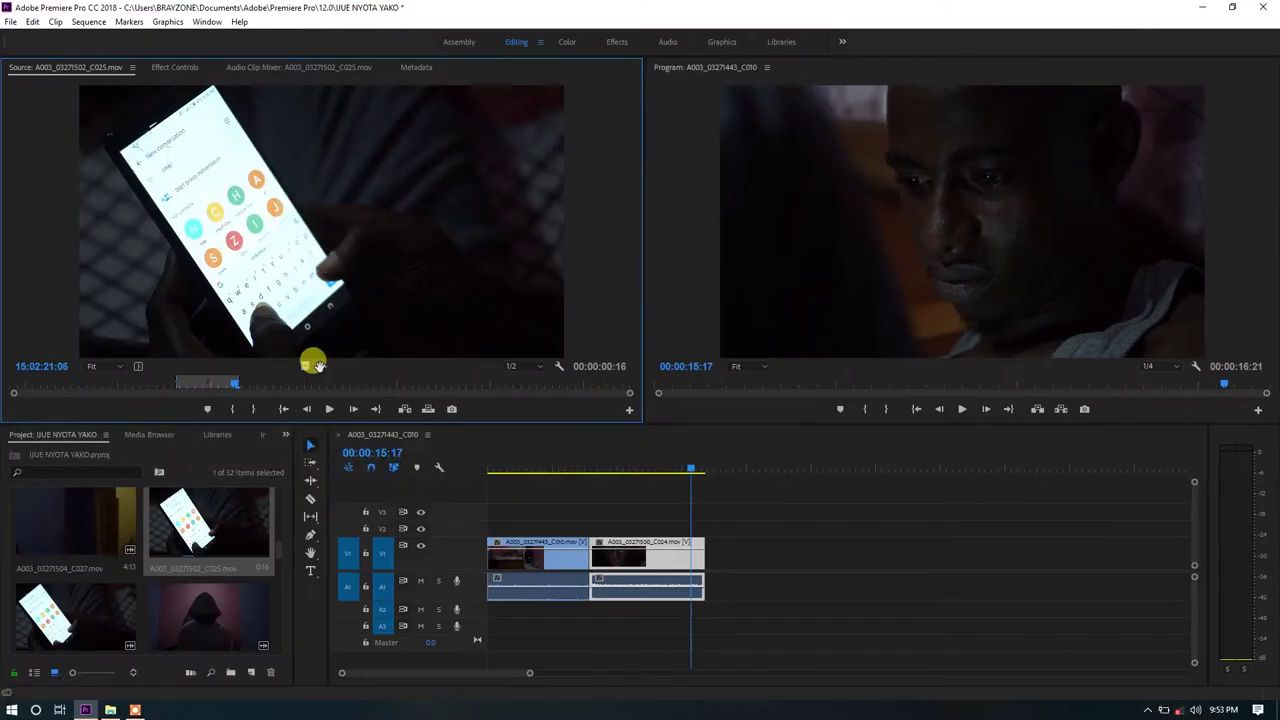
- Drag the C025 portion's audio and video toward the sequence, delete the stray A2 audio, and select the first clip
drag(441, 394, 718, 604)
click(745, 610)
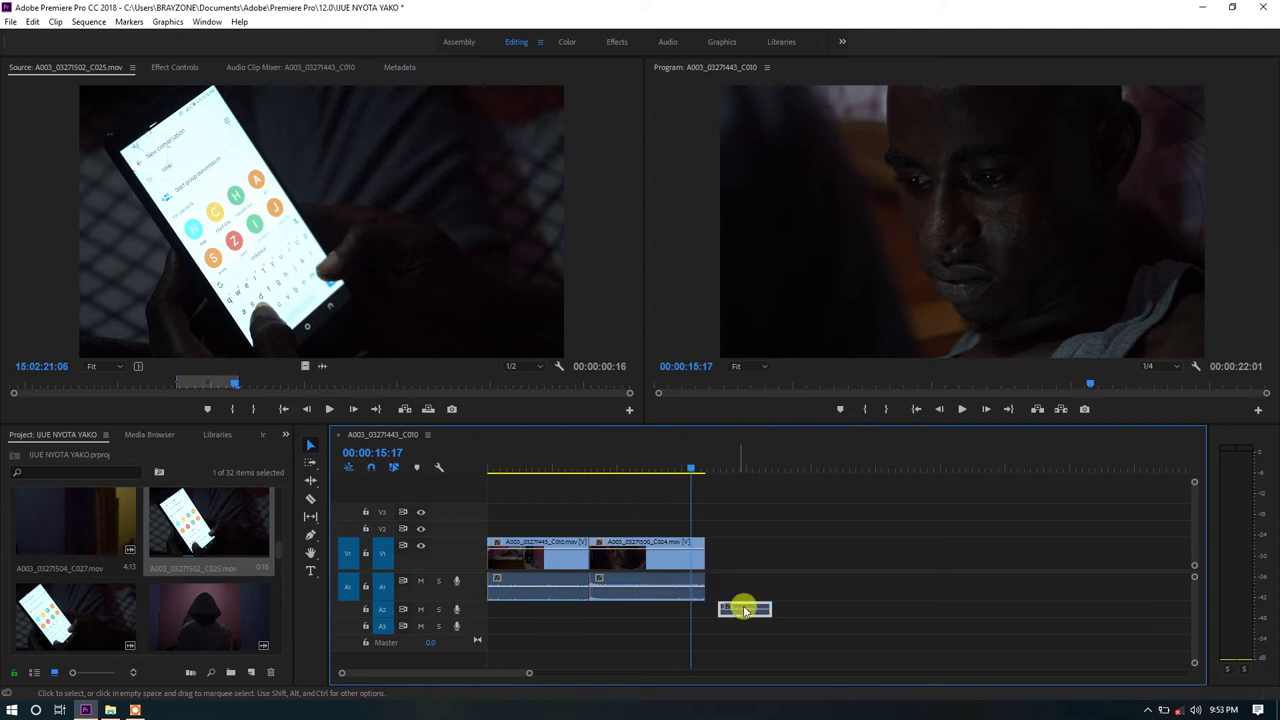
key(Delete)
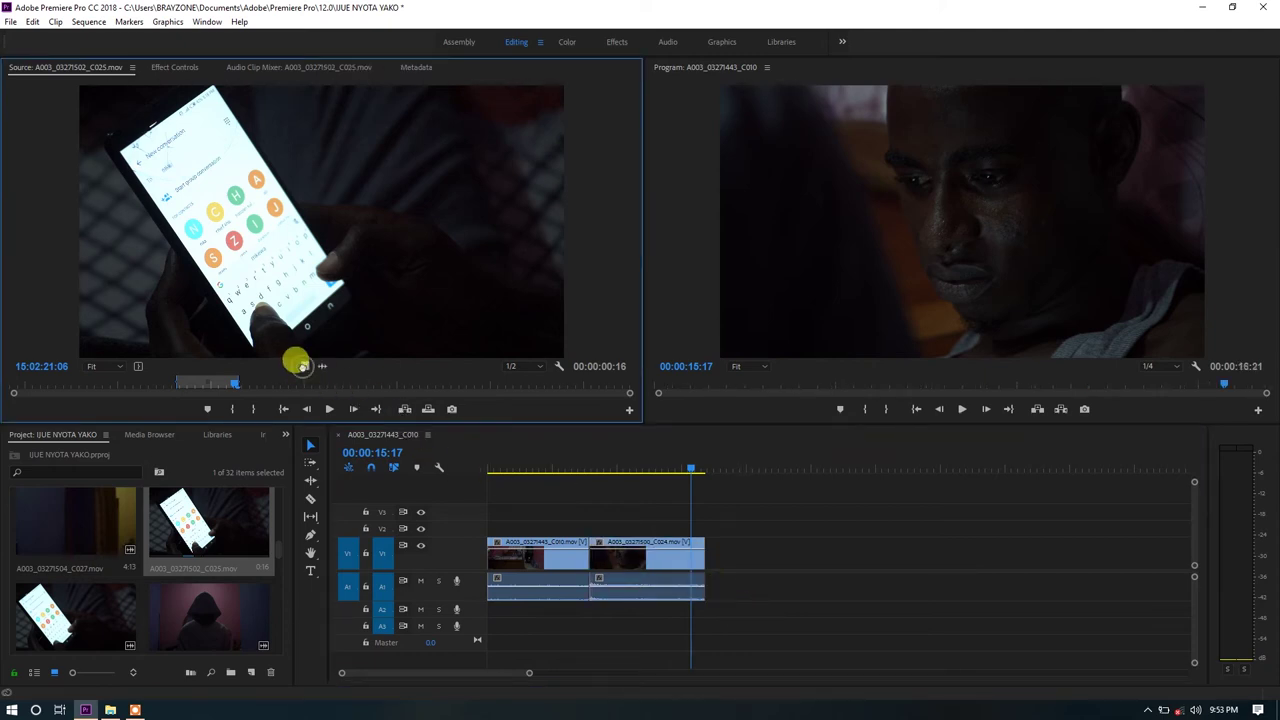
drag(294, 363, 727, 562)
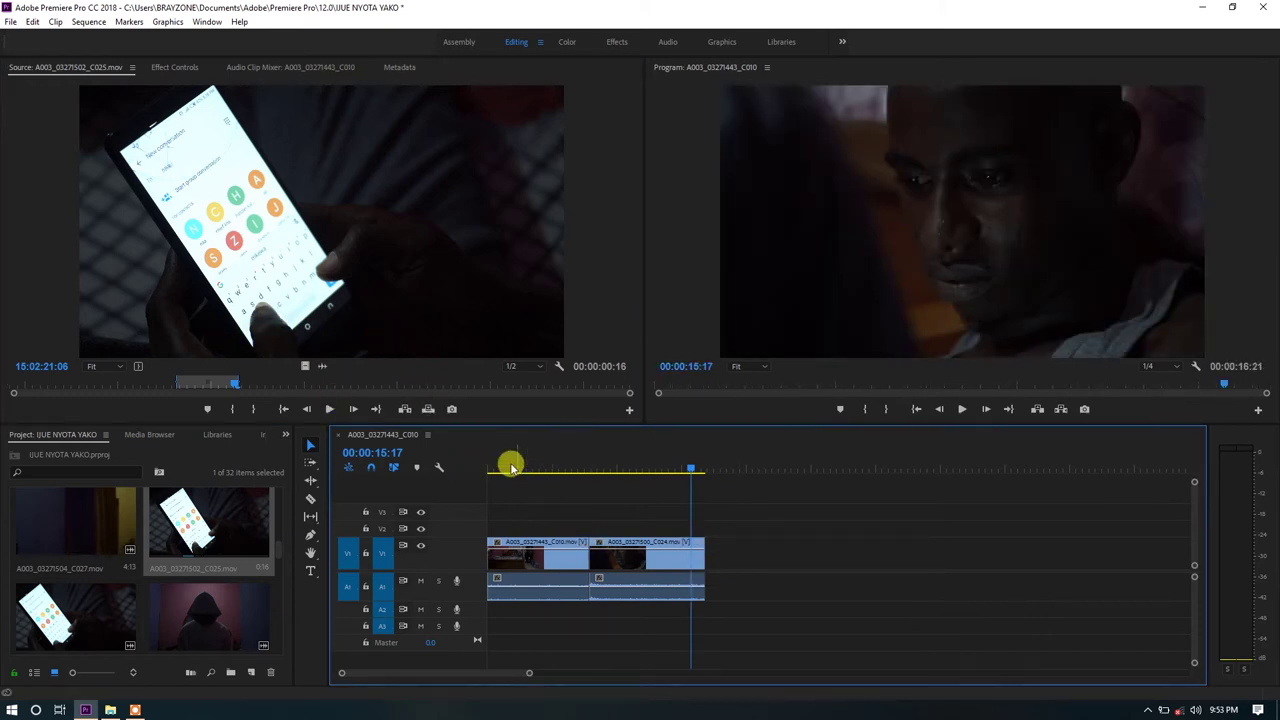
drag(528, 678, 459, 674)
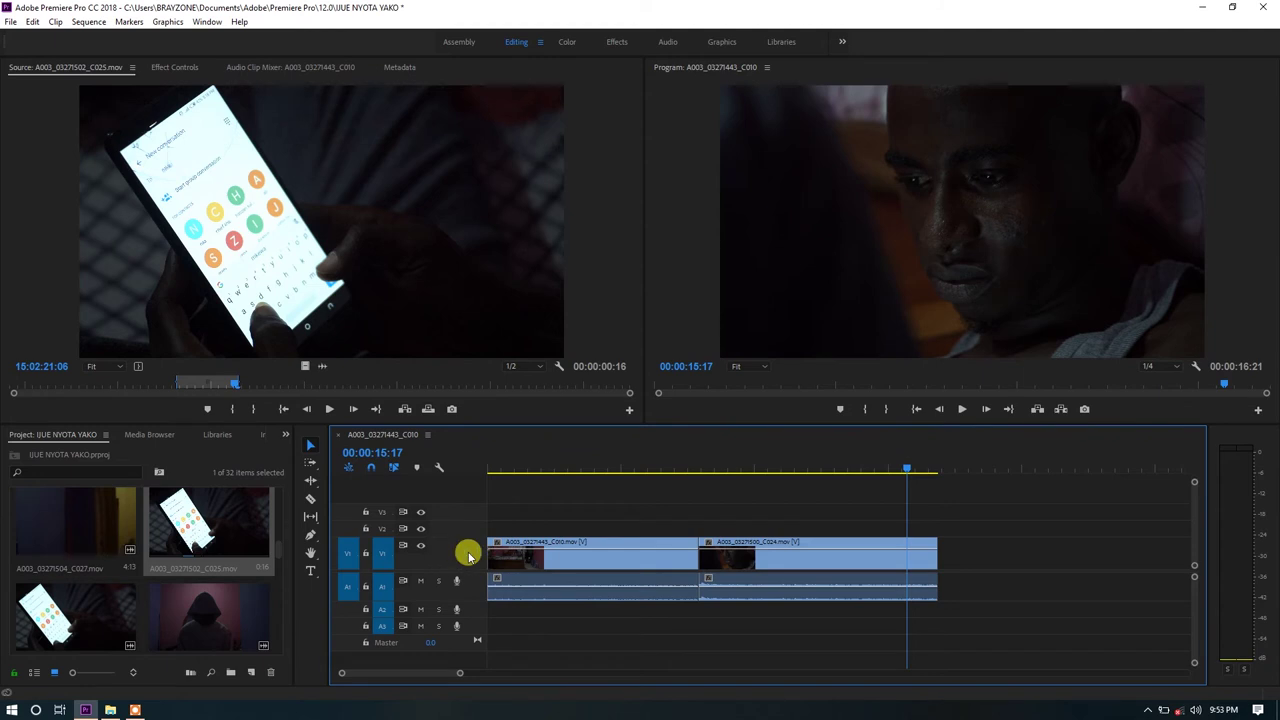
click(529, 557)
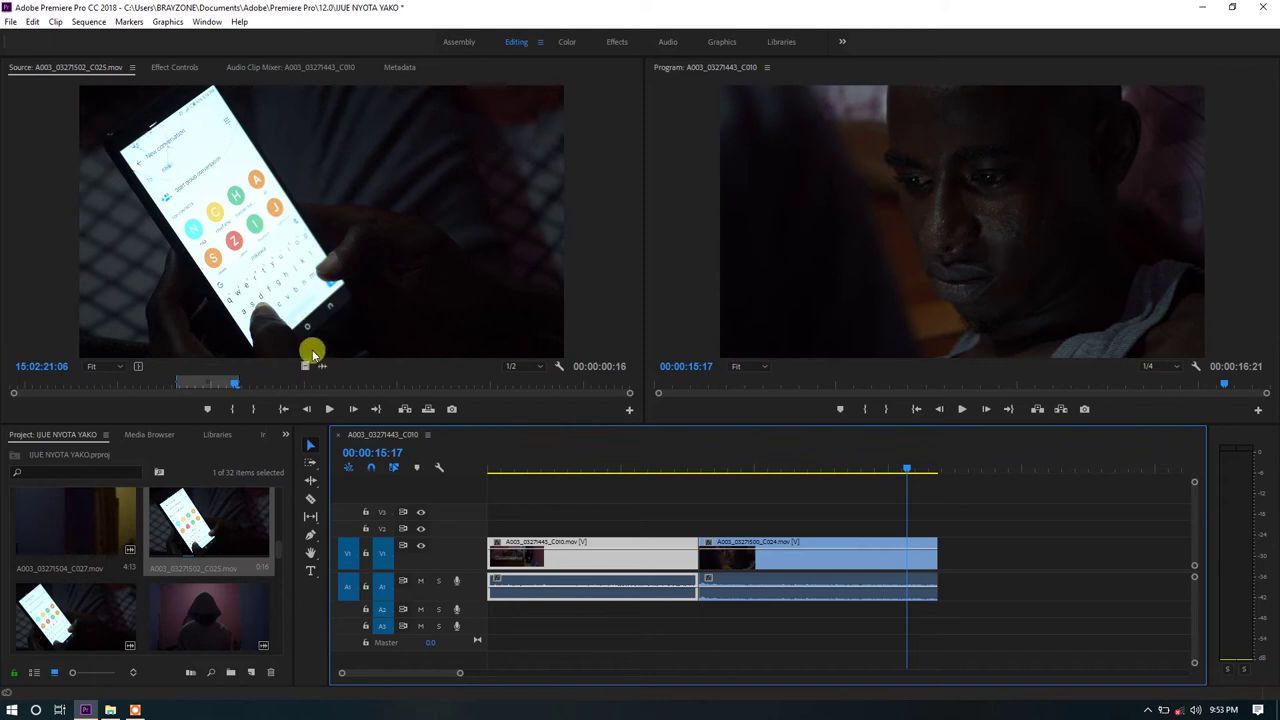
- Place the marked C025 phone shot at the end of V1 and extend it so the sequence runs 00:00:19:01
click(277, 208)
mouse_move(937, 555)
mouse_down()
mouse_move(963, 563)
mouse_move(945, 563)
mouse_move(954, 558)
mouse_up()
key(space)
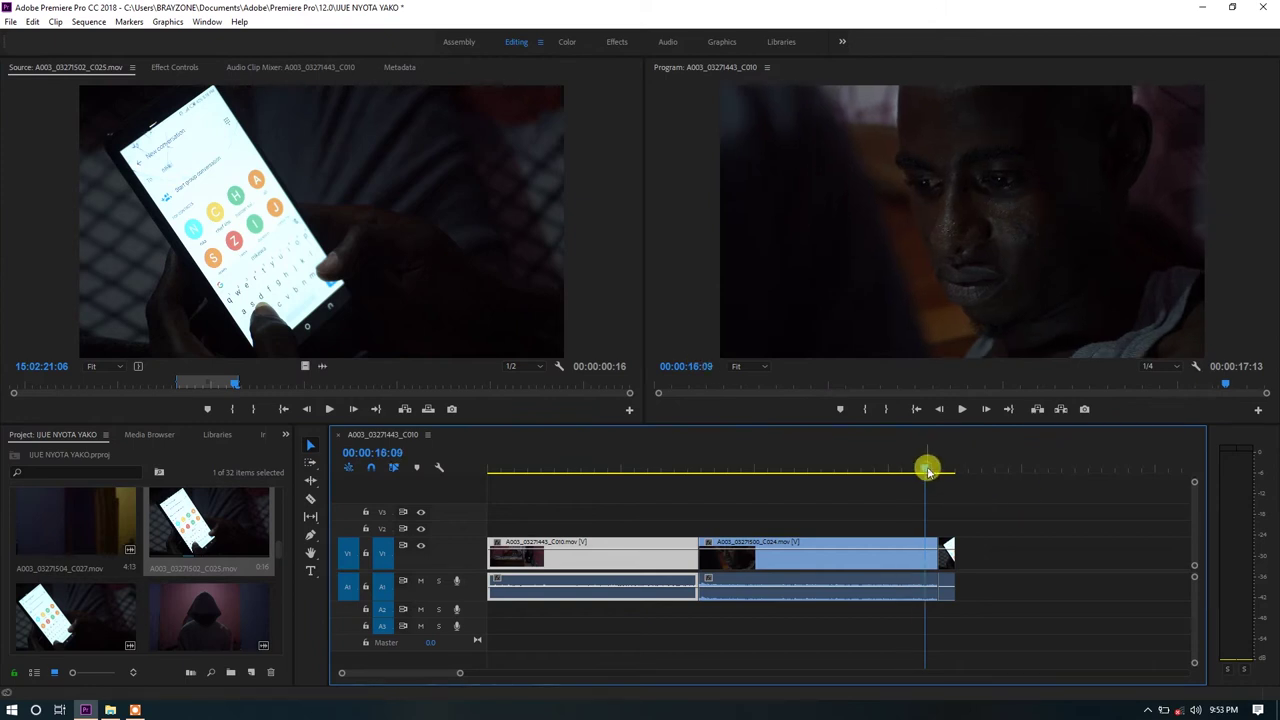
click(925, 468)
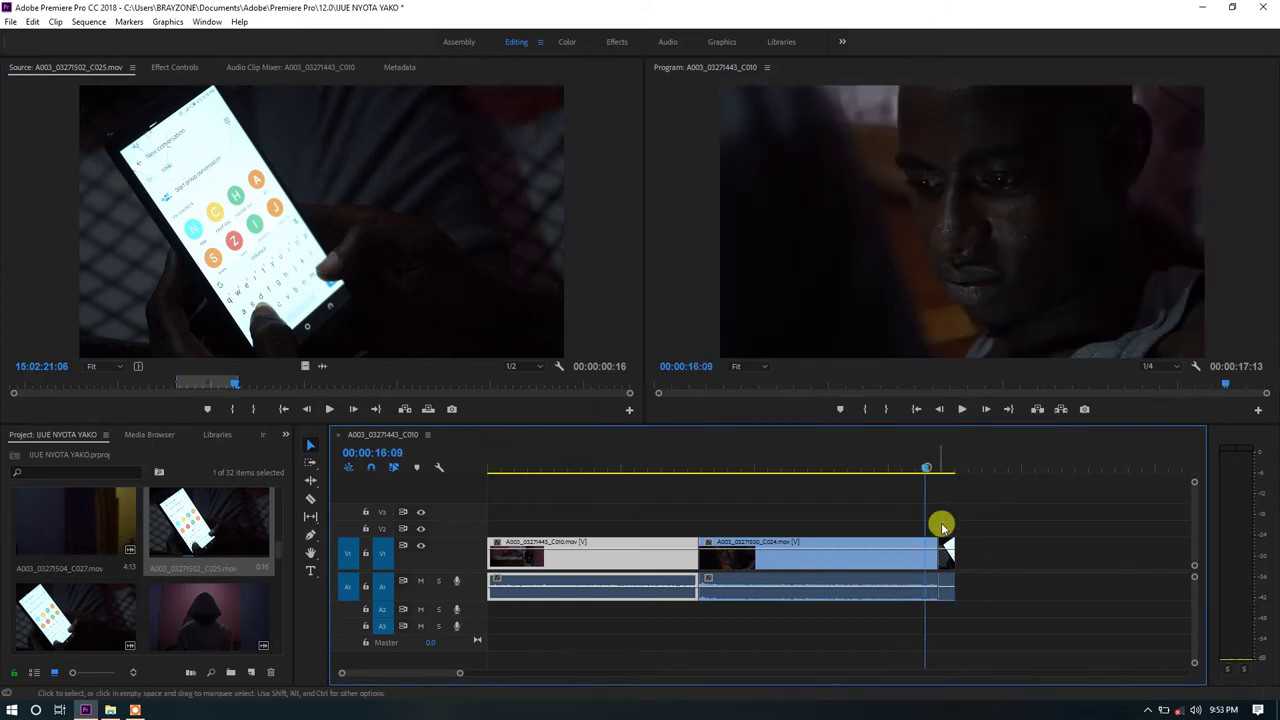
mouse_move(950, 555)
mouse_down()
mouse_move(990, 560)
mouse_move(955, 555)
mouse_up()
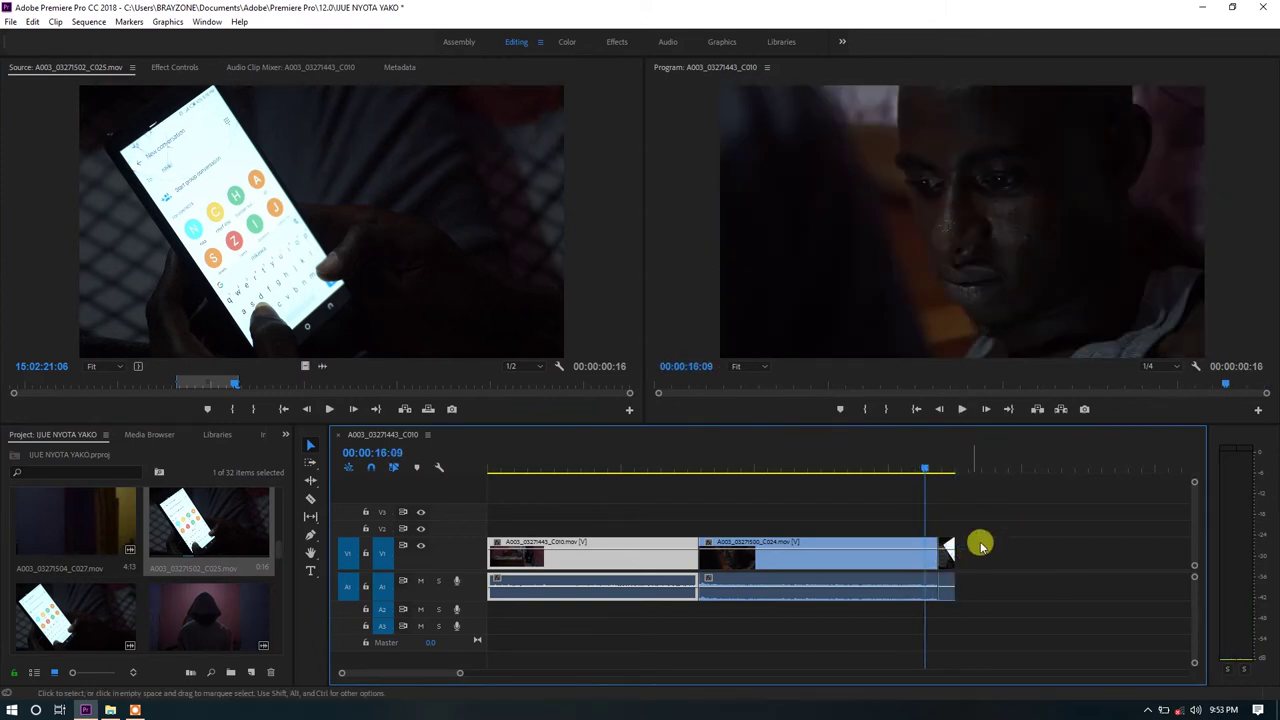
click(948, 555)
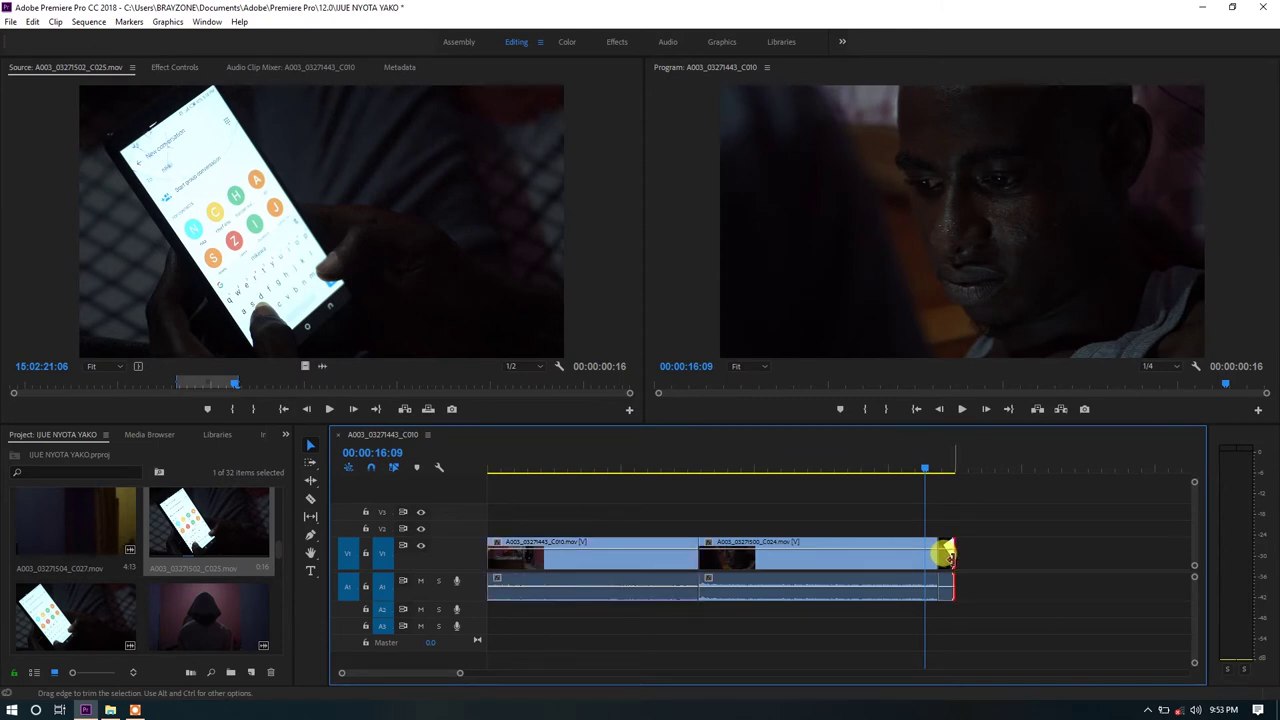
drag(948, 552, 986, 545)
key(space)
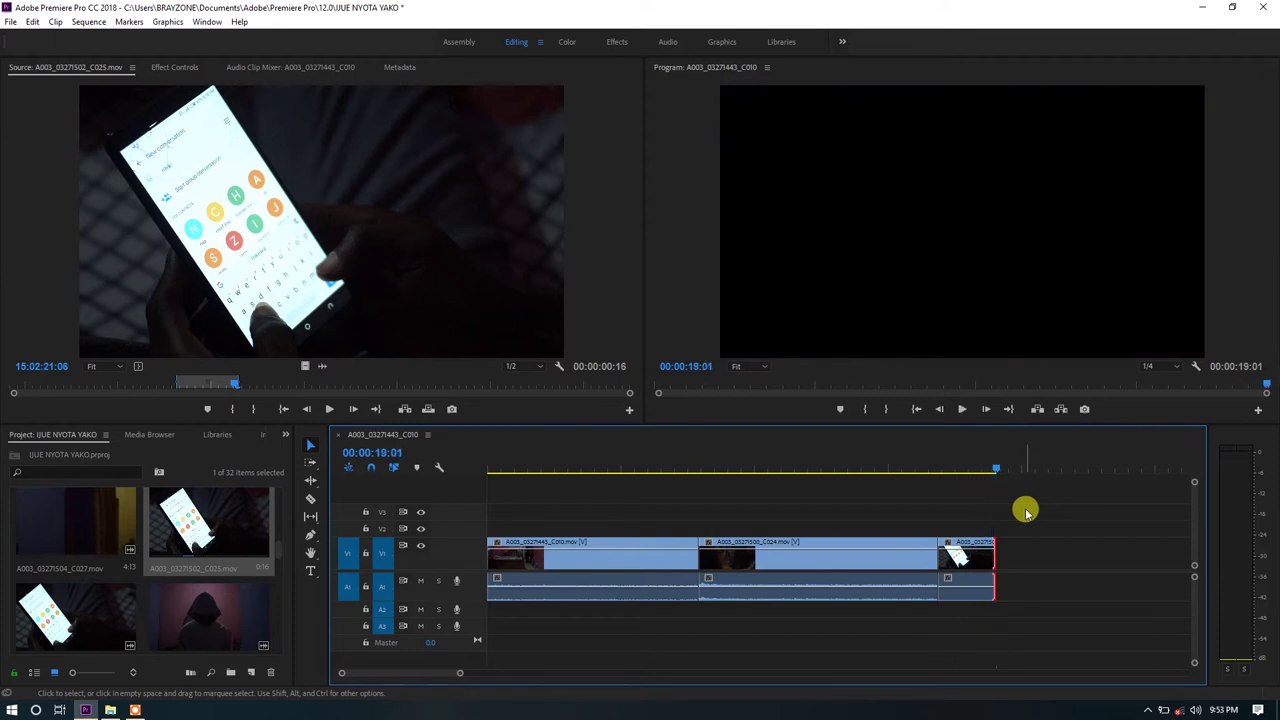
scroll(495, 670, down, 3)
key(space)
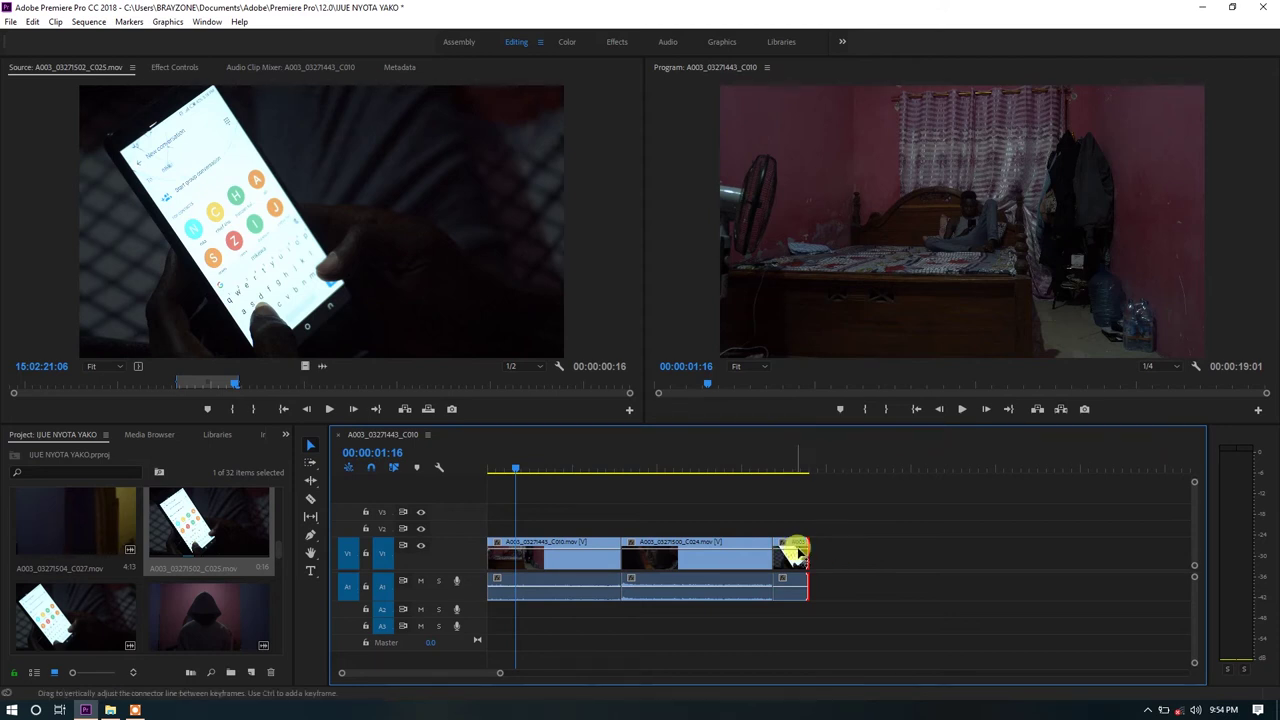
- Mark a 4-second 04-frame section of C014 and place it after the phone close-up
click(791, 468)
scroll(190, 548, up, 1)
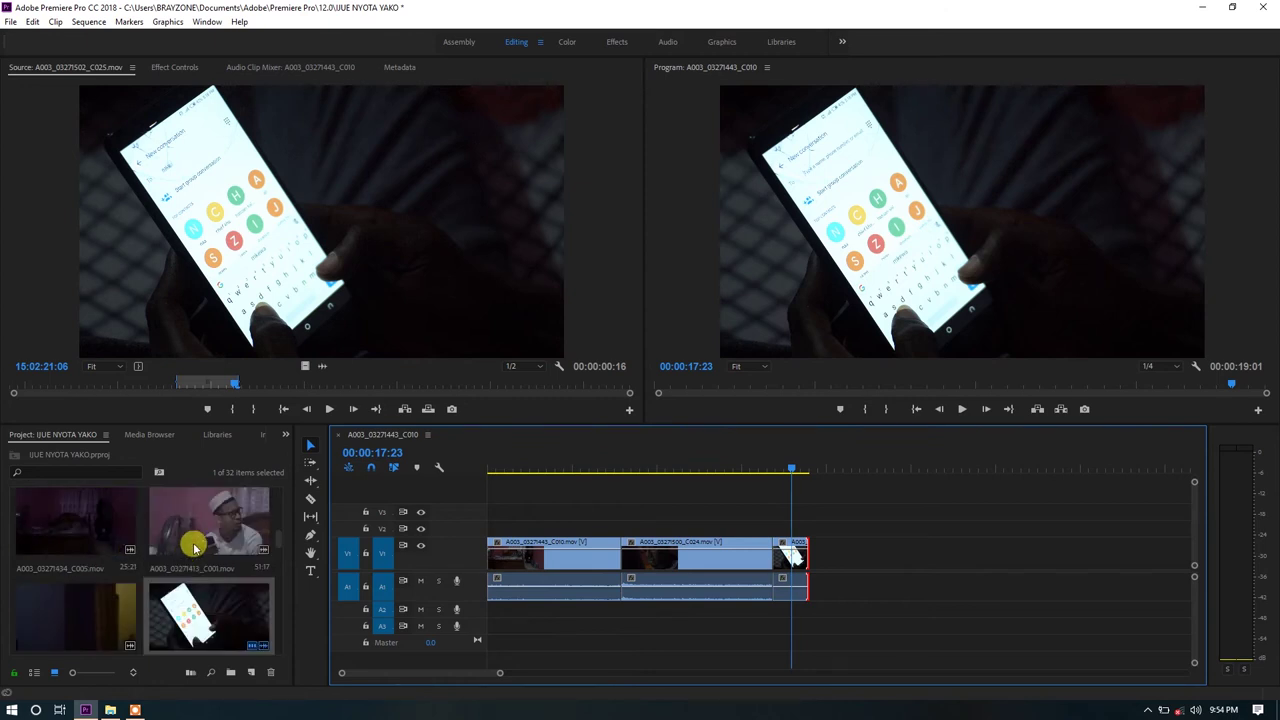
scroll(175, 542, up, 3)
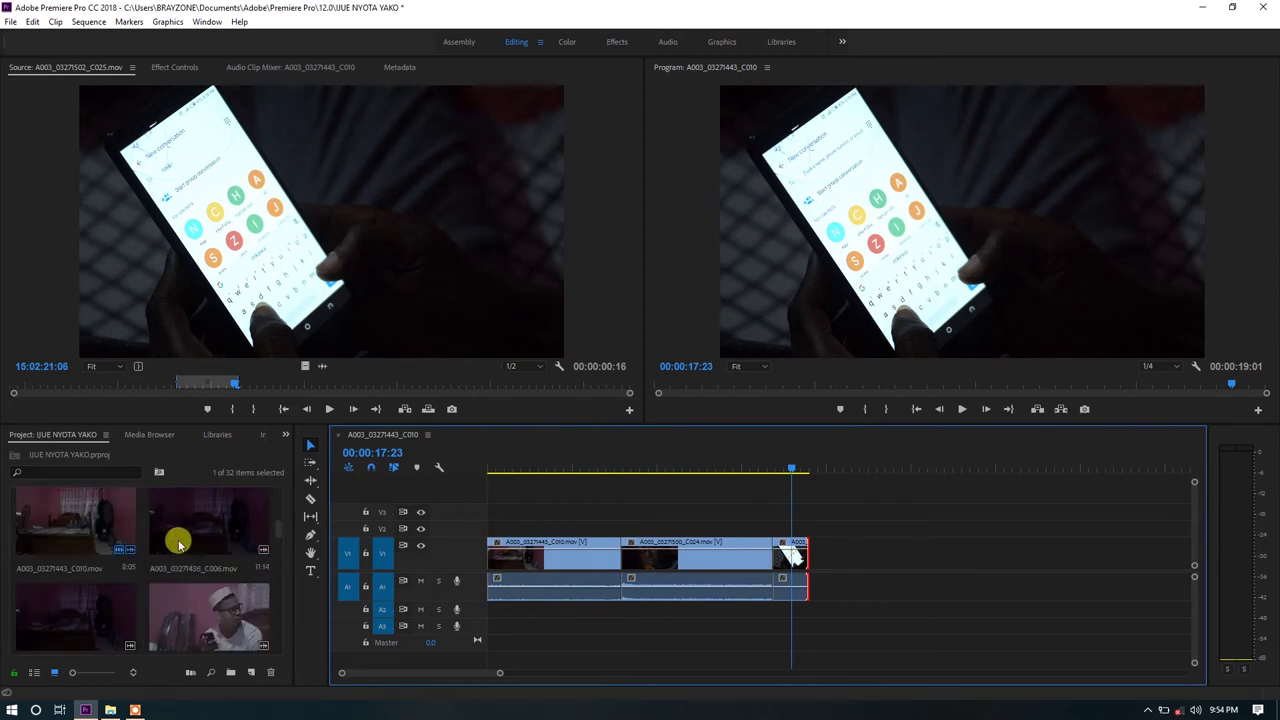
double_click(101, 529)
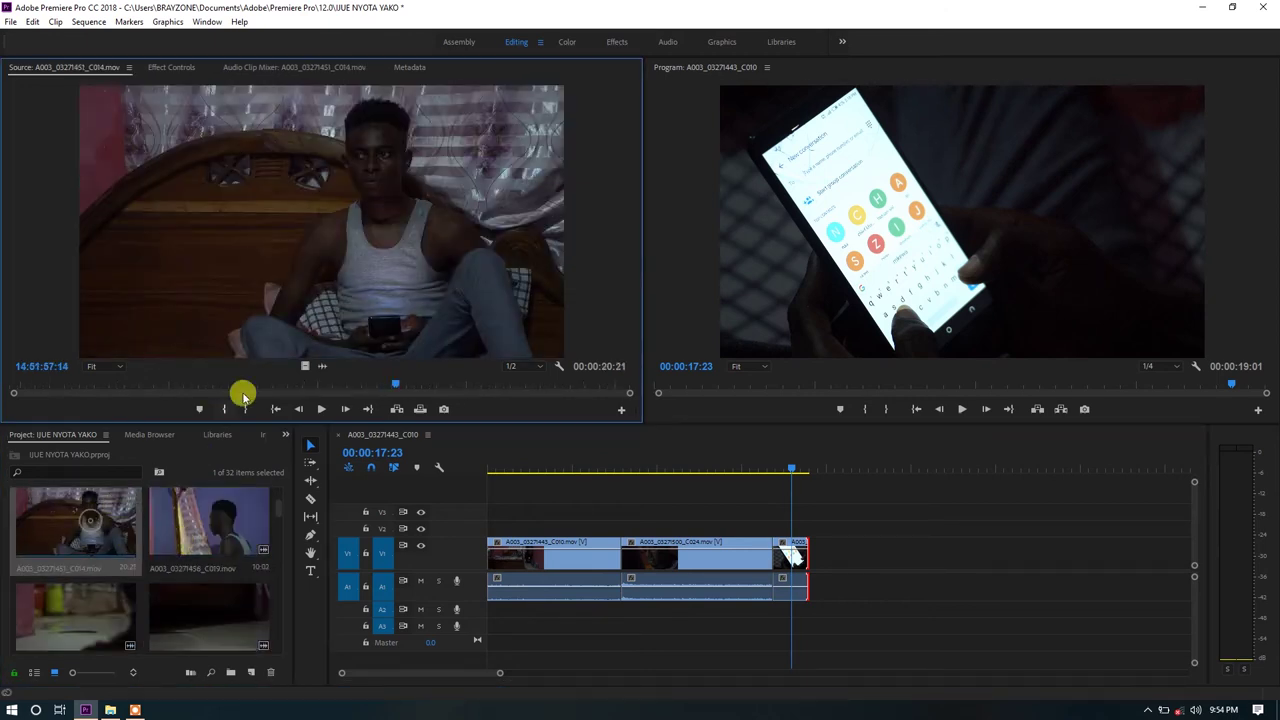
click(301, 384)
drag(301, 384, 117, 386)
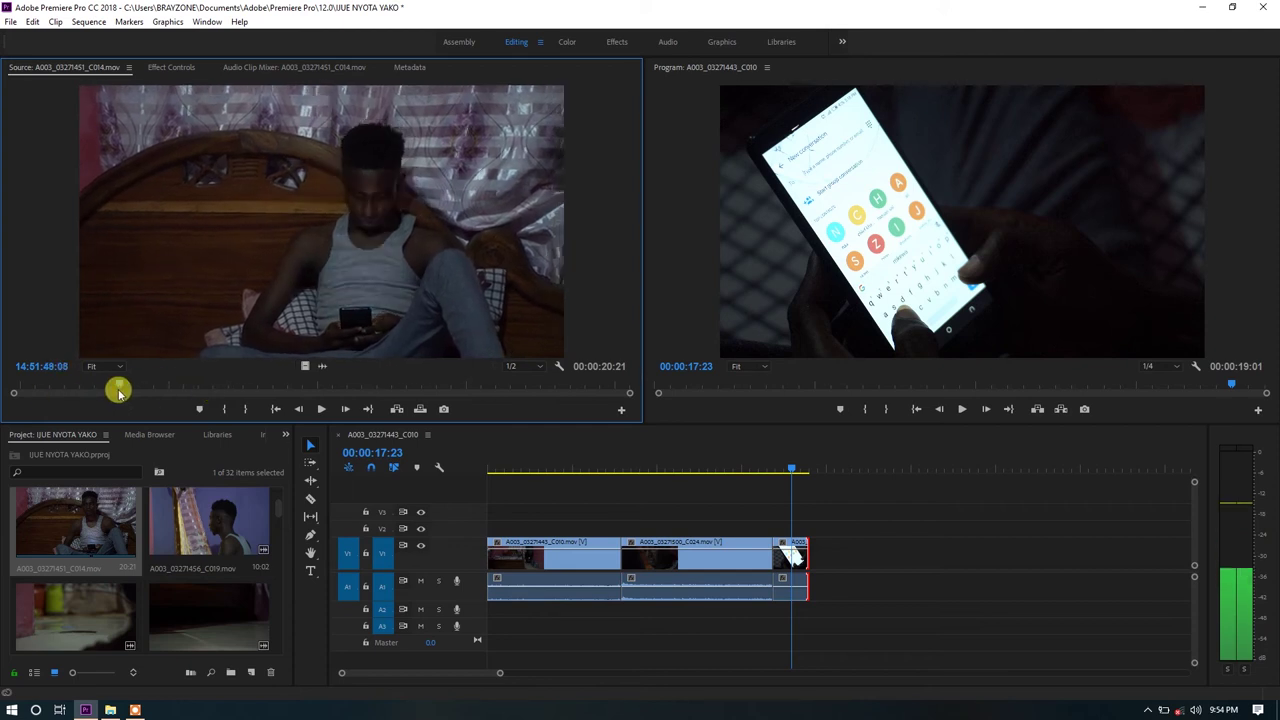
click(224, 408)
click(240, 383)
key(o)
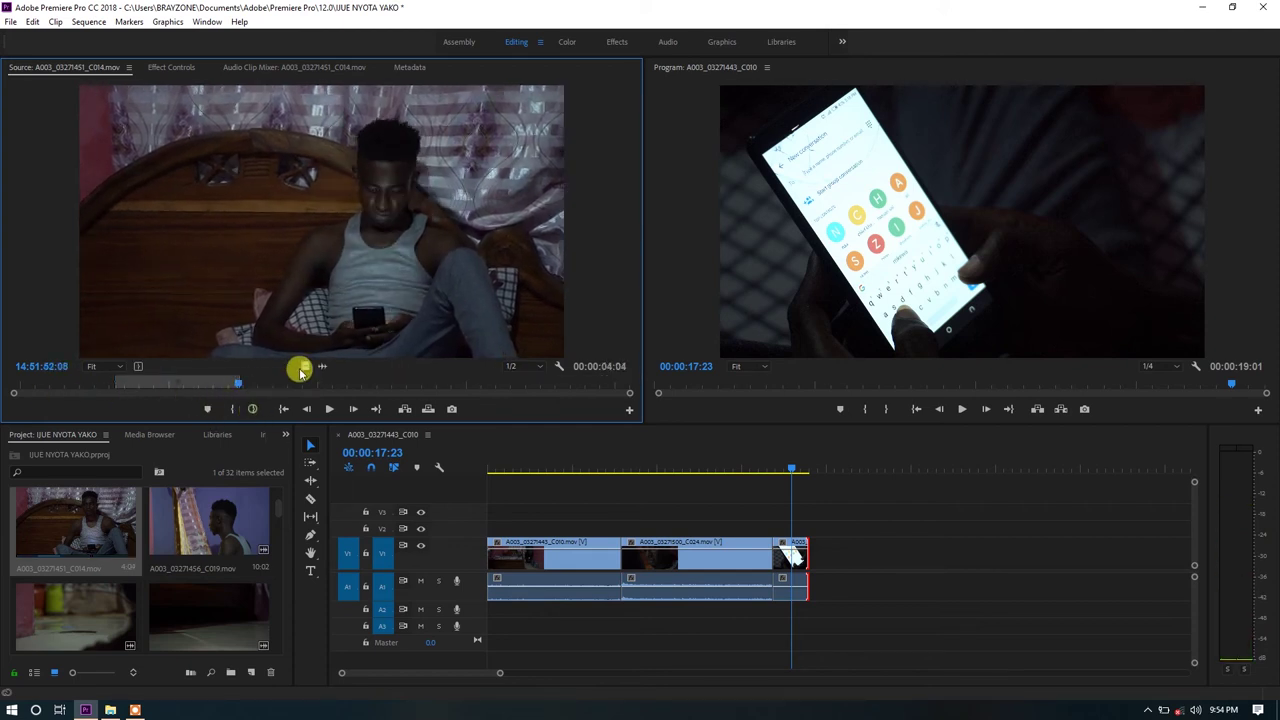
drag(588, 357, 802, 556)
- Play back the 00:00:23:05 sequence and zoom the timeline out to review the new clip
key(space)
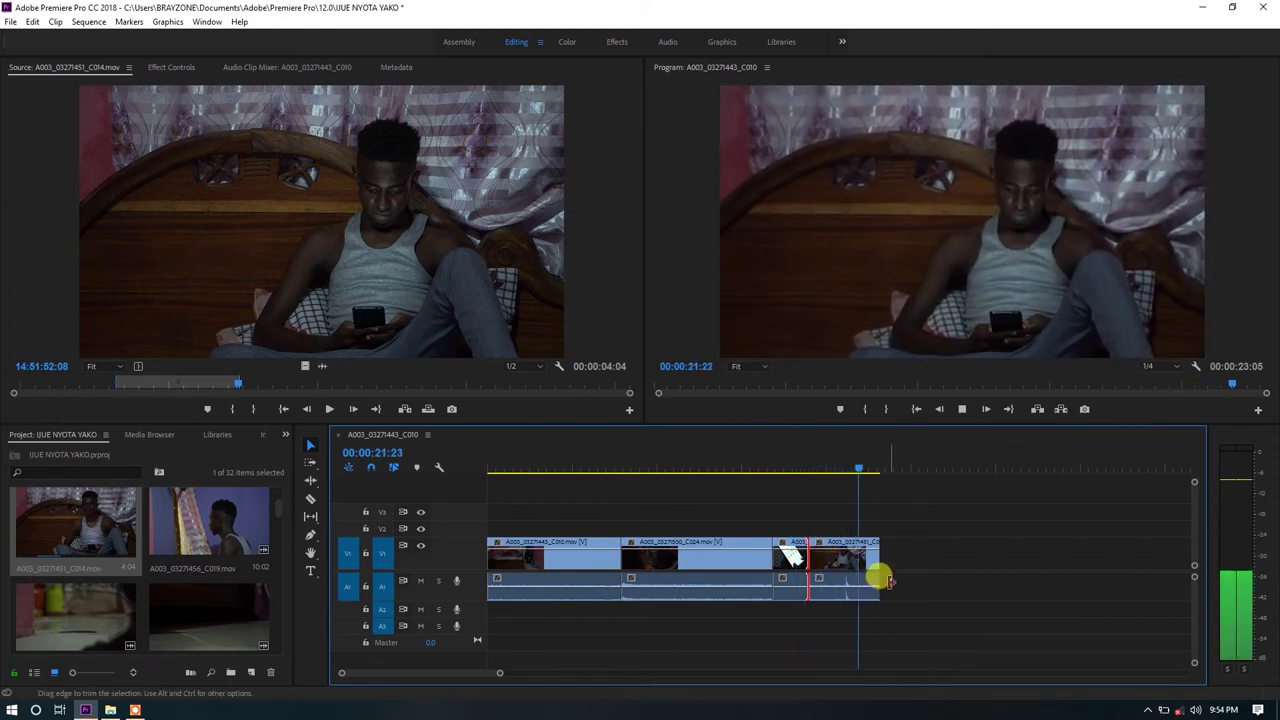
click(878, 465)
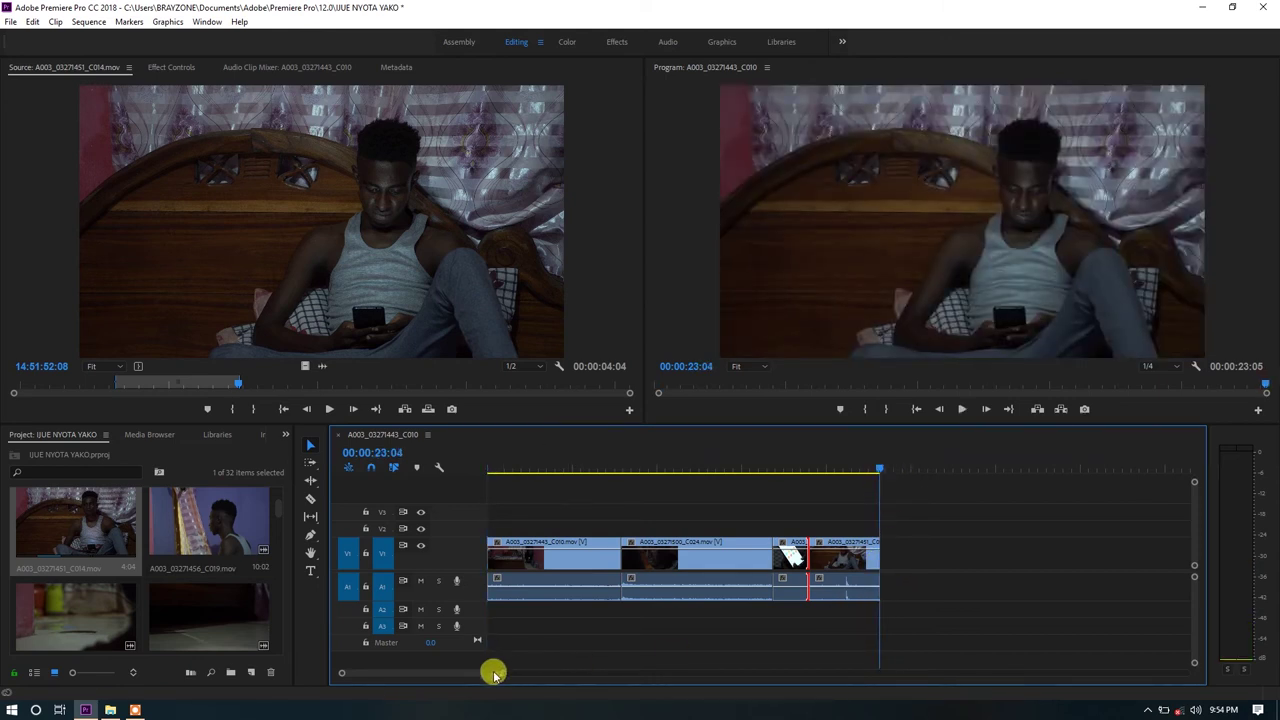
drag(497, 672, 528, 672)
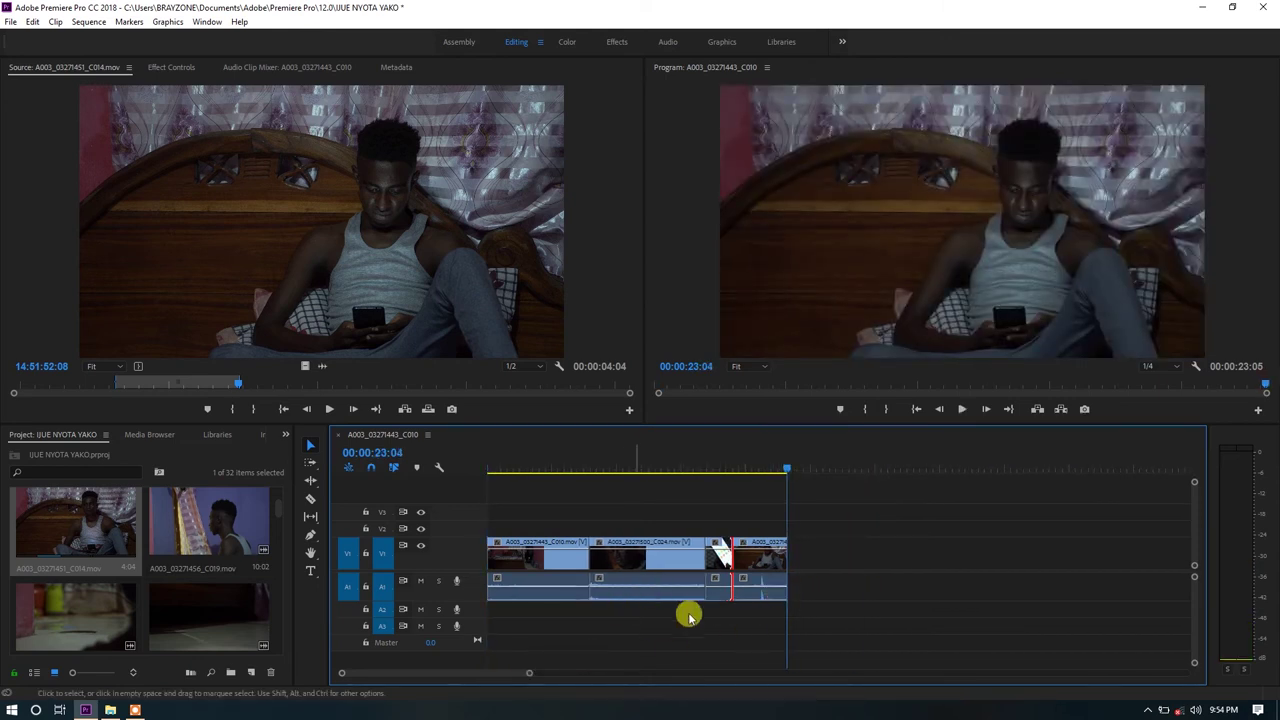
click(727, 463)
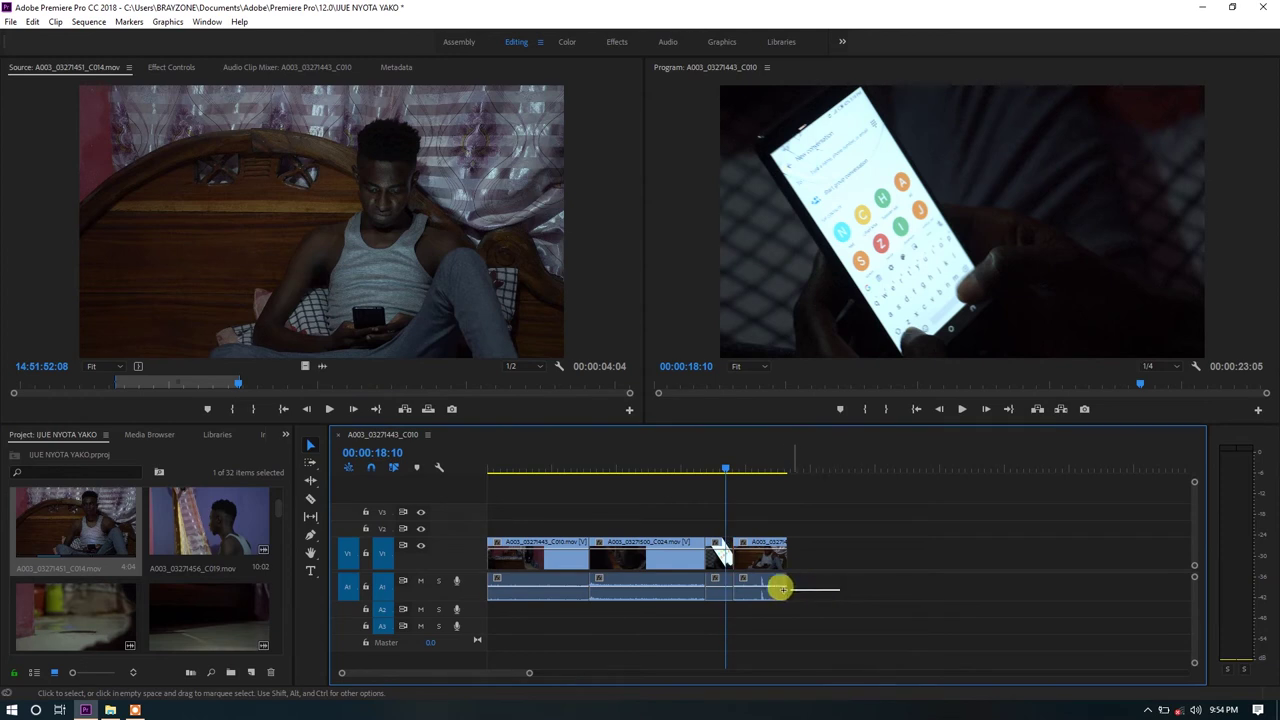
drag(773, 597, 780, 562)
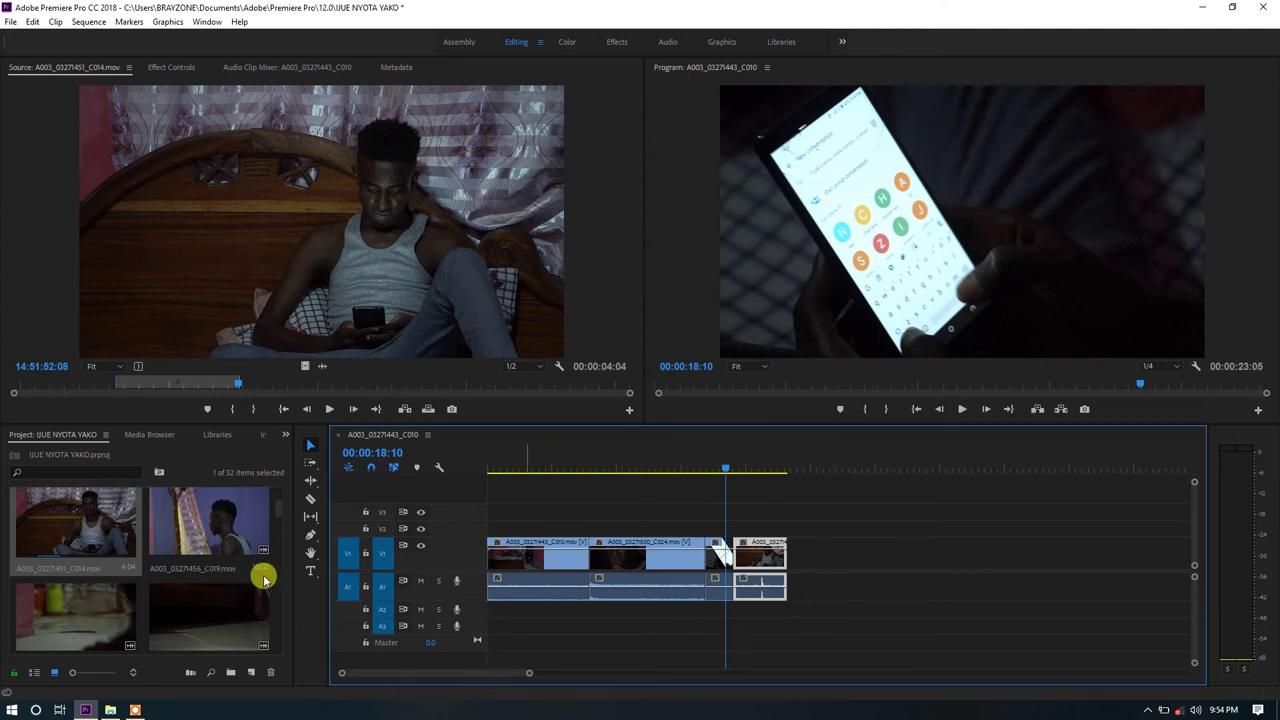
- Mark a 12-second section of bedroom clip C010 and add it after the C014 clip
key(f)
drag(397, 383, 235, 388)
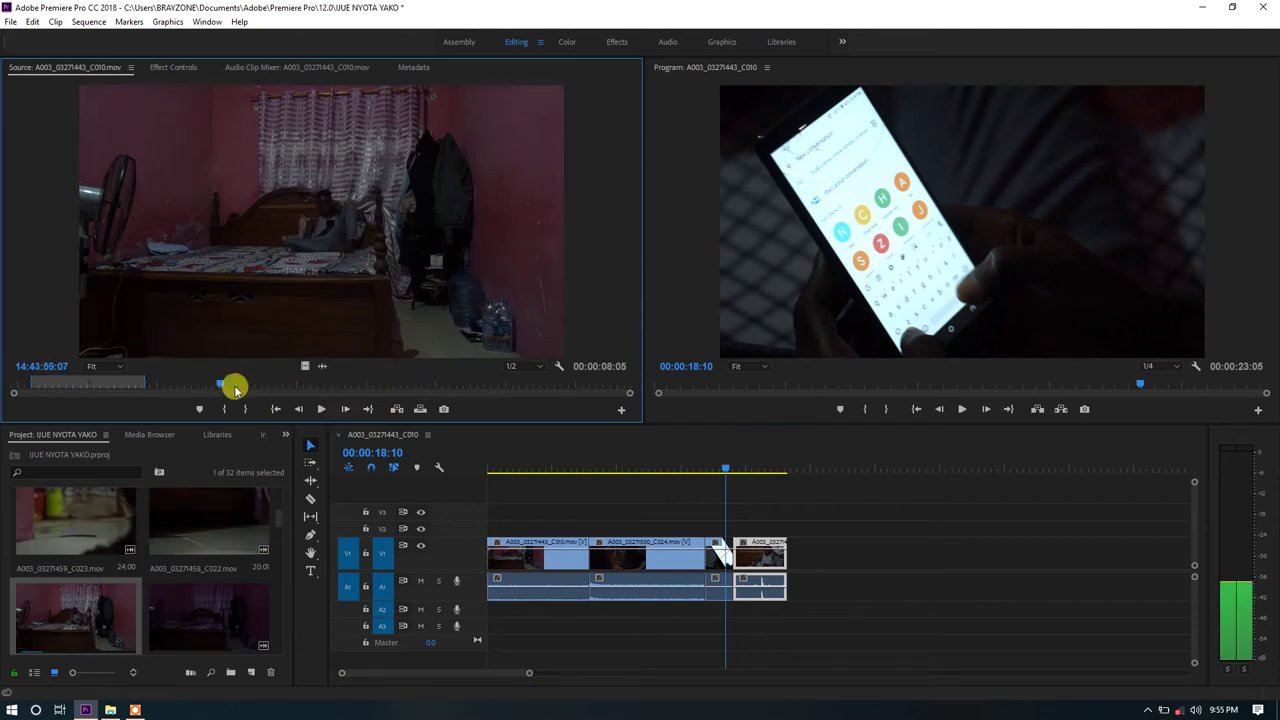
click(320, 406)
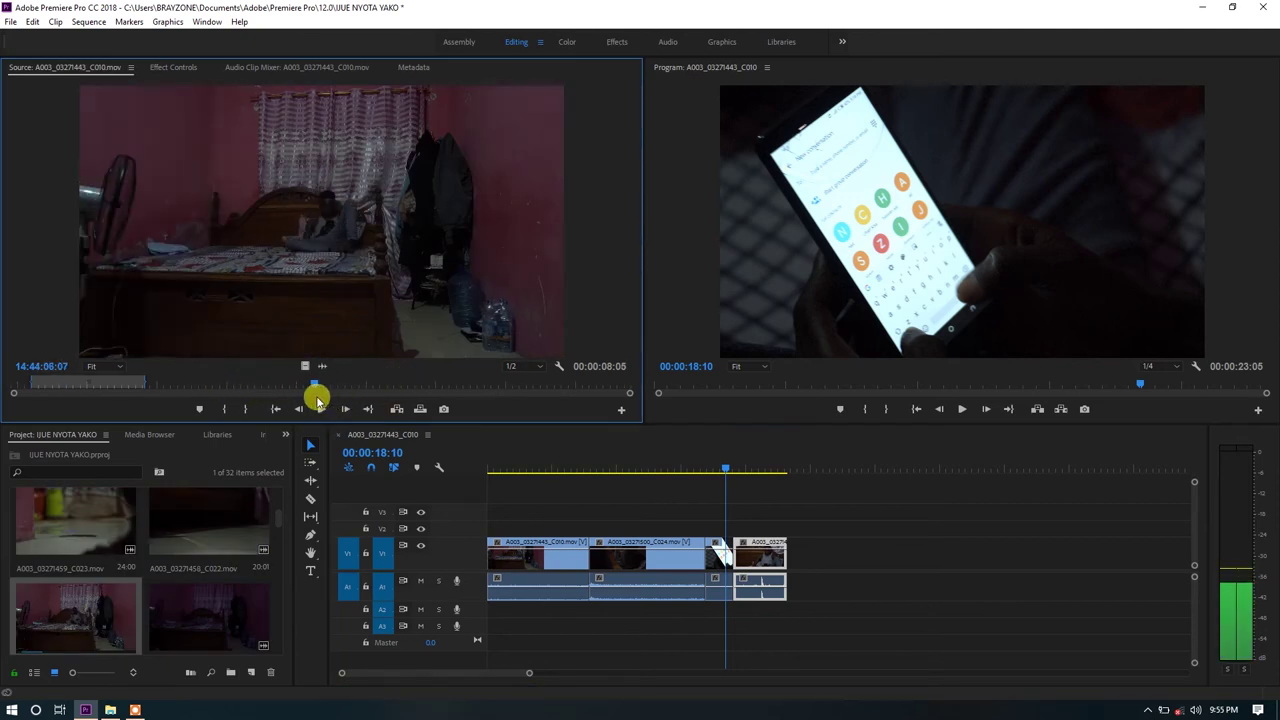
click(228, 410)
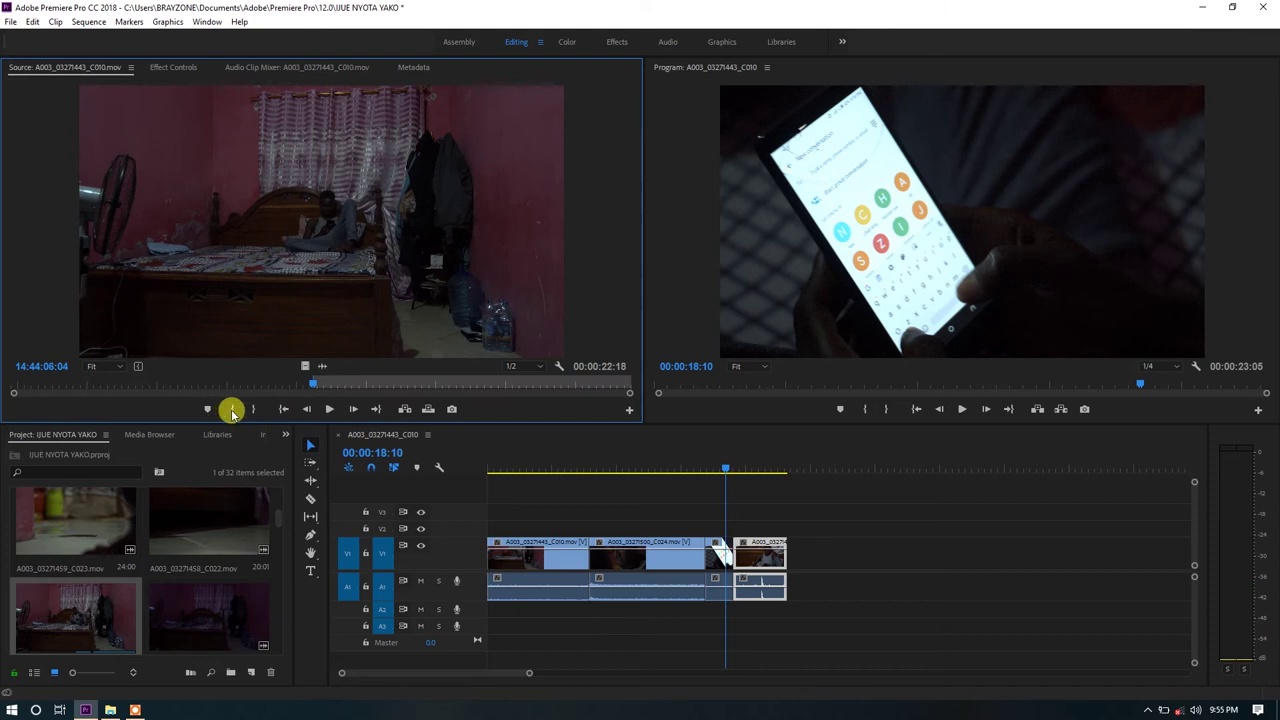
drag(313, 392, 490, 386)
click(253, 409)
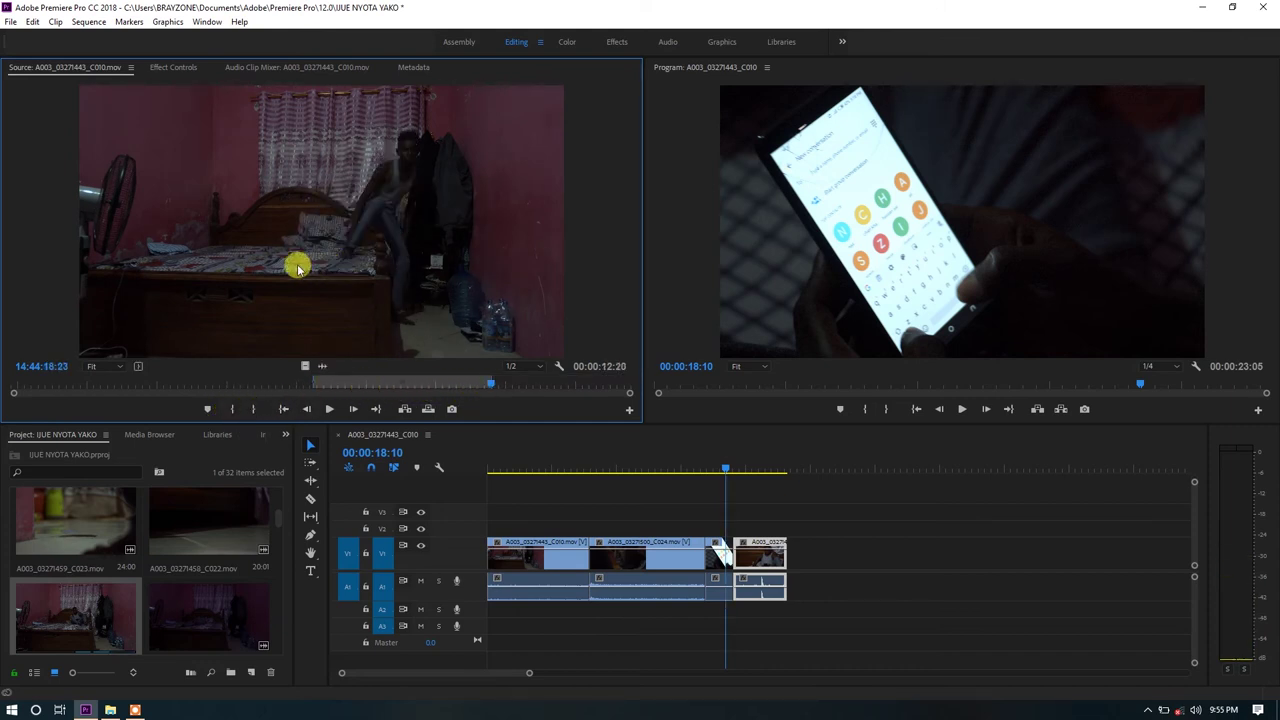
drag(297, 268, 797, 550)
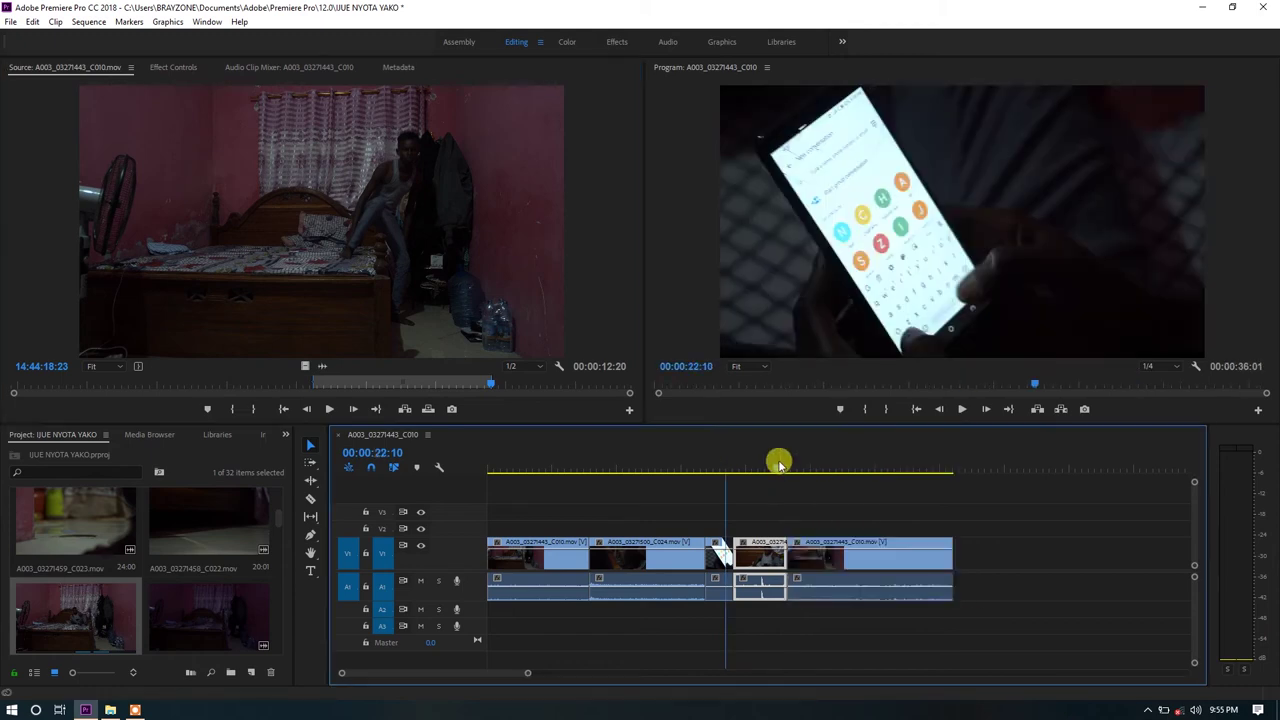
- Split the bedroom clip at 00:00:27:07 and move its tail later, extending the sequence to 00:00:47:04
click(779, 463)
key(space)
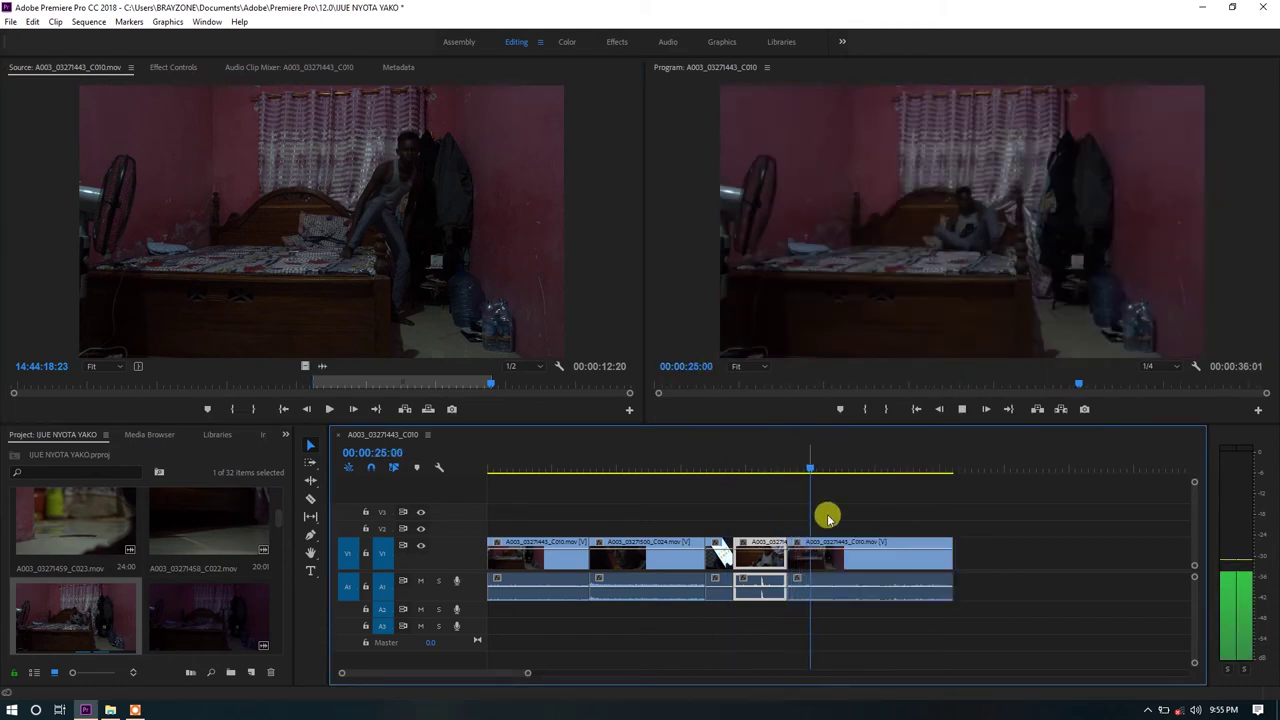
key(space)
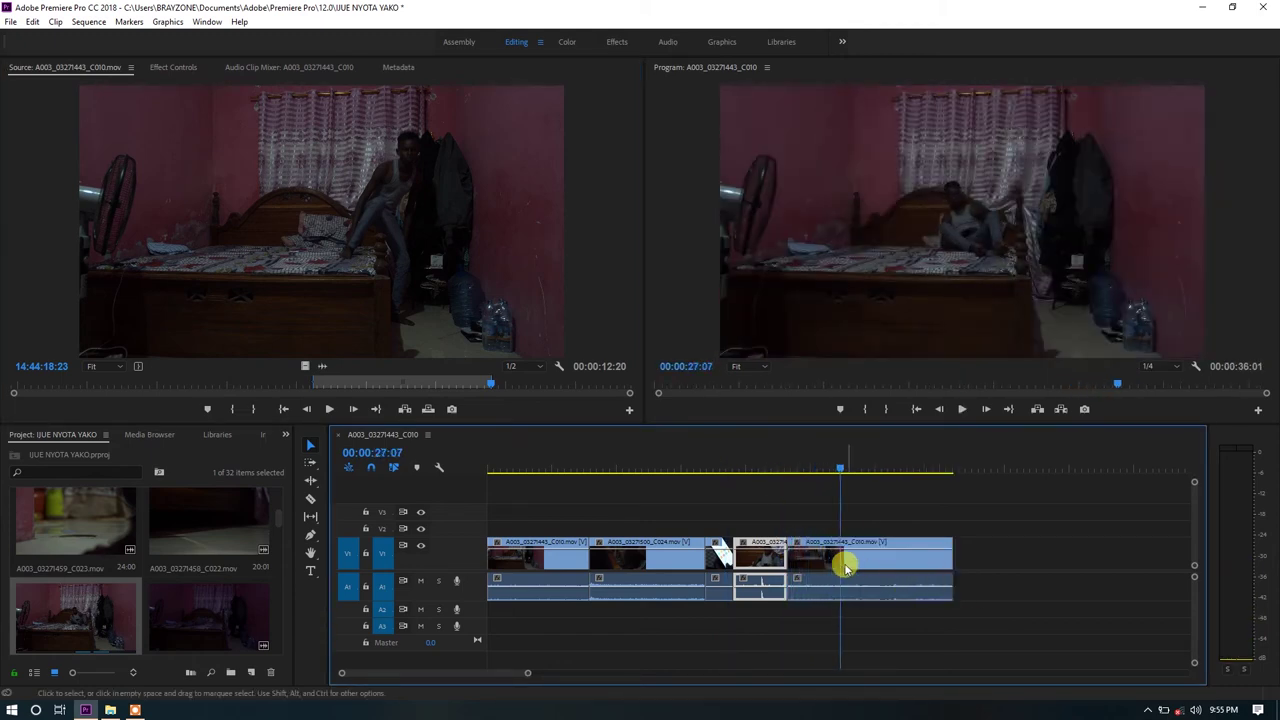
click(844, 566)
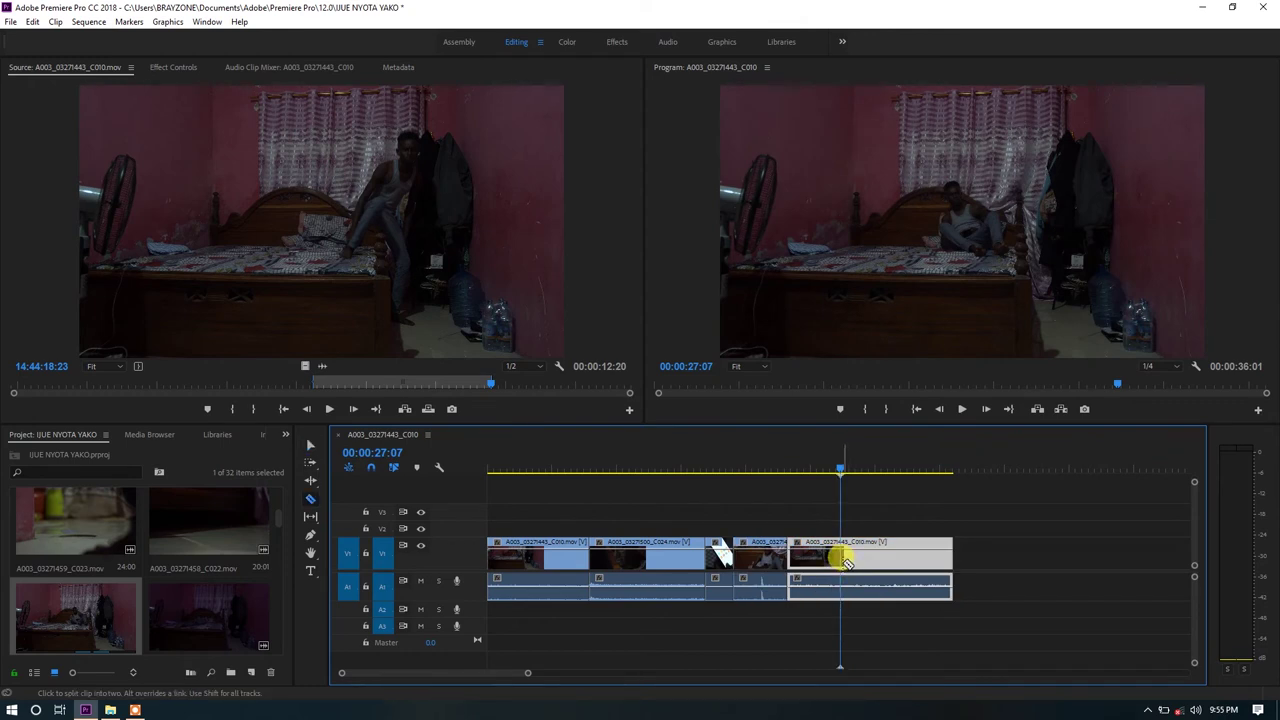
drag(845, 563, 995, 561)
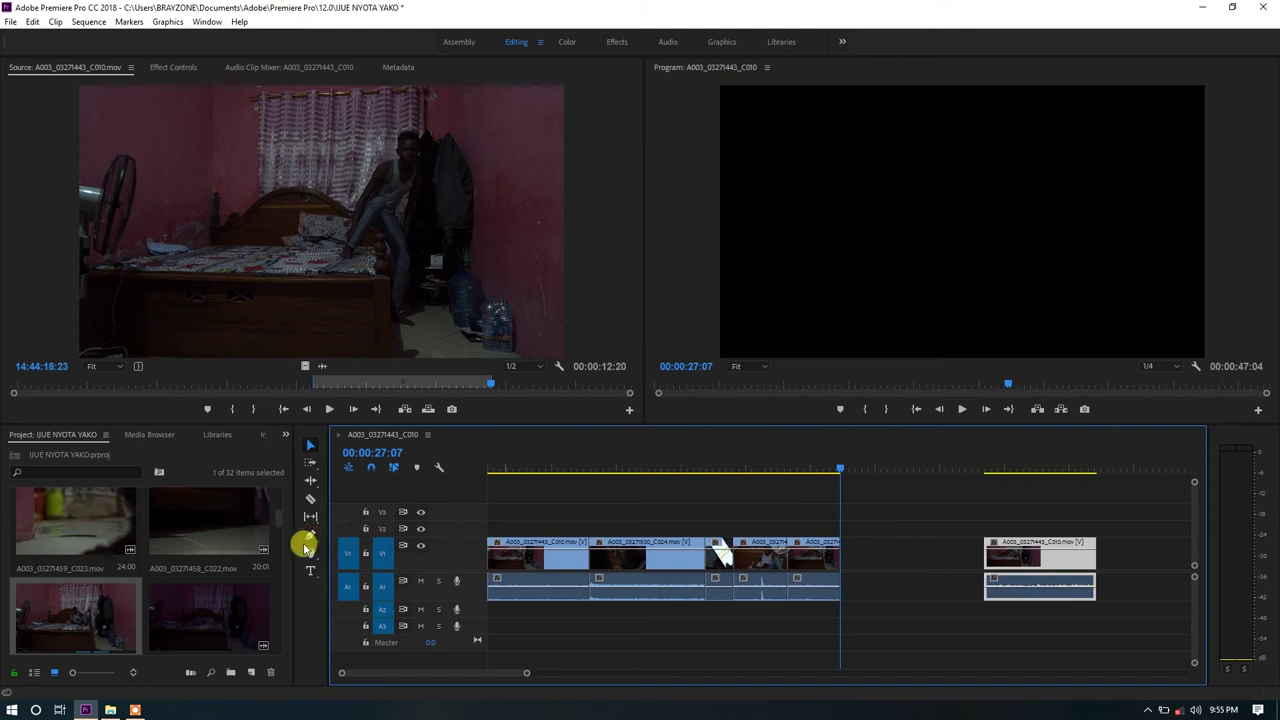
scroll(203, 535, up, 1)
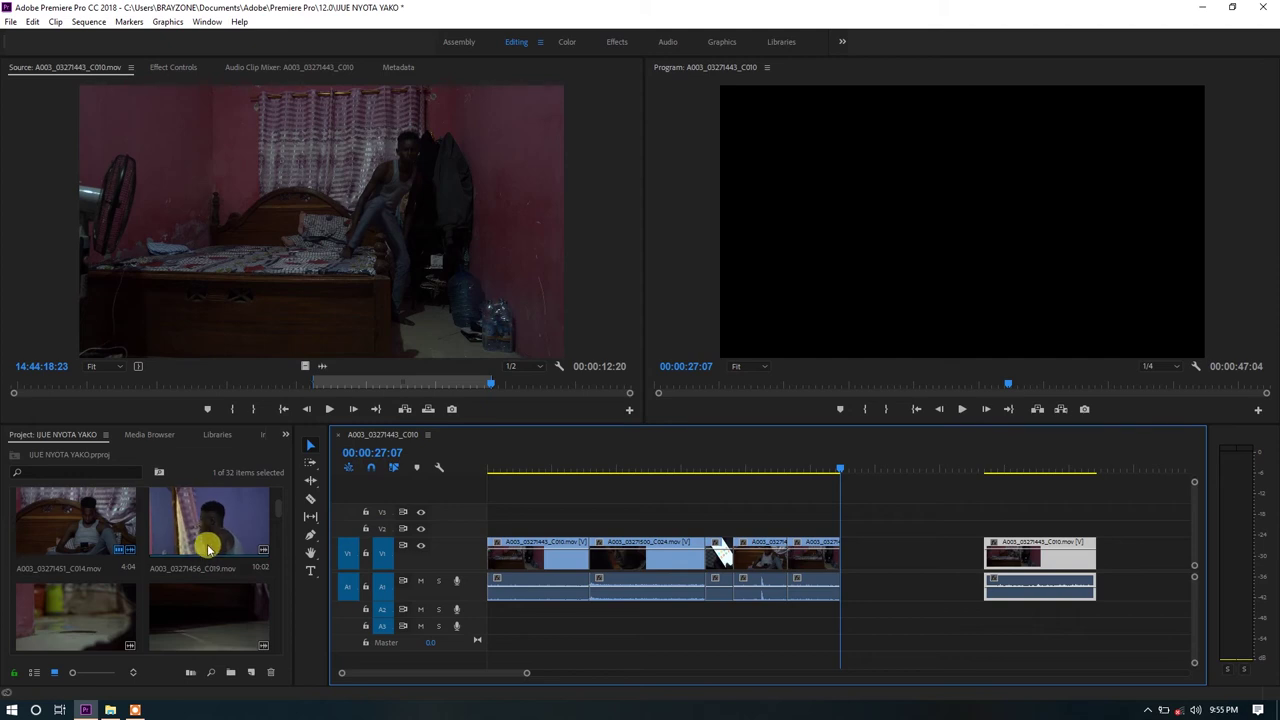
scroll(209, 545, up, 1)
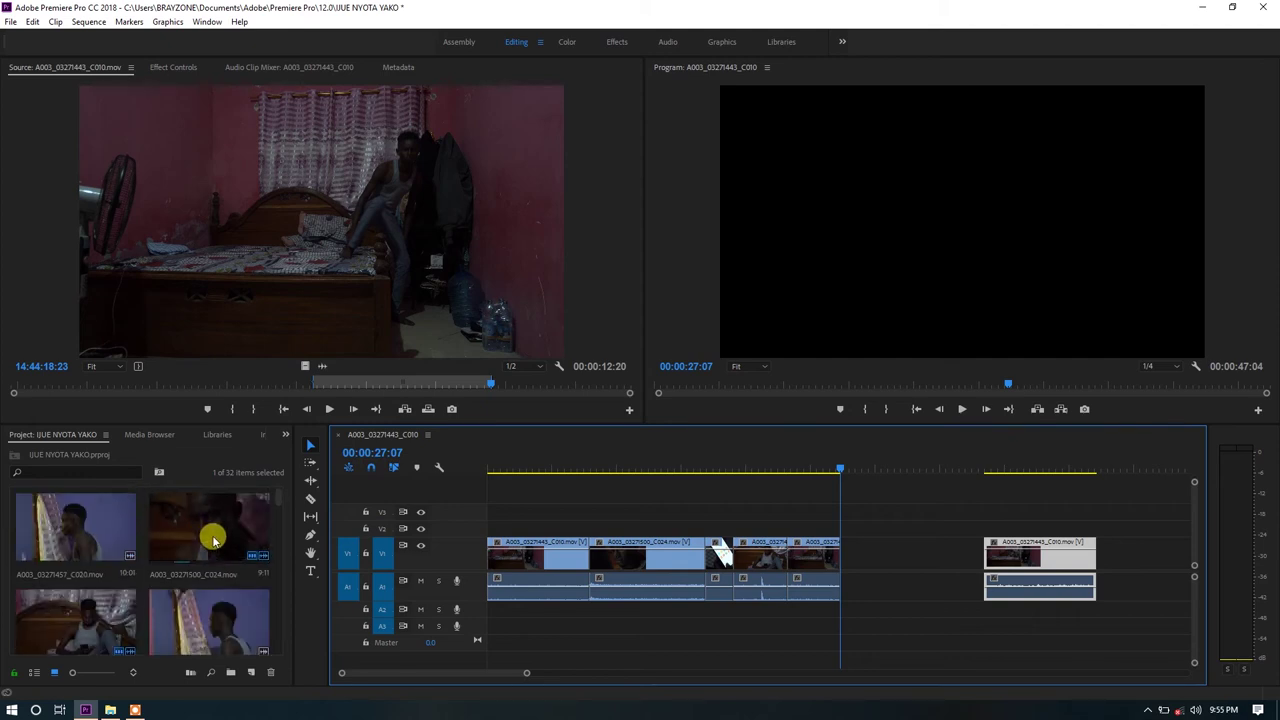
- Mark a 00:00:07:17 In/Out range in clip A003_03271458_C022
double_click(213, 540)
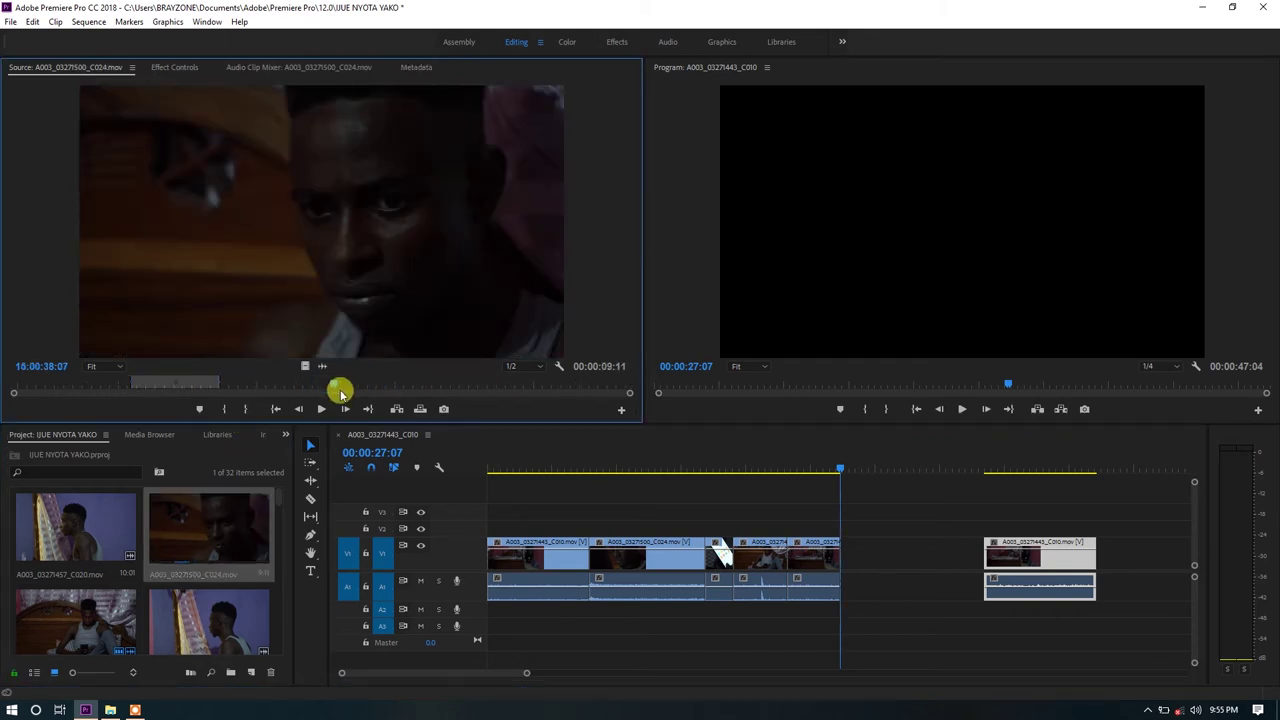
drag(334, 381, 399, 386)
click(224, 408)
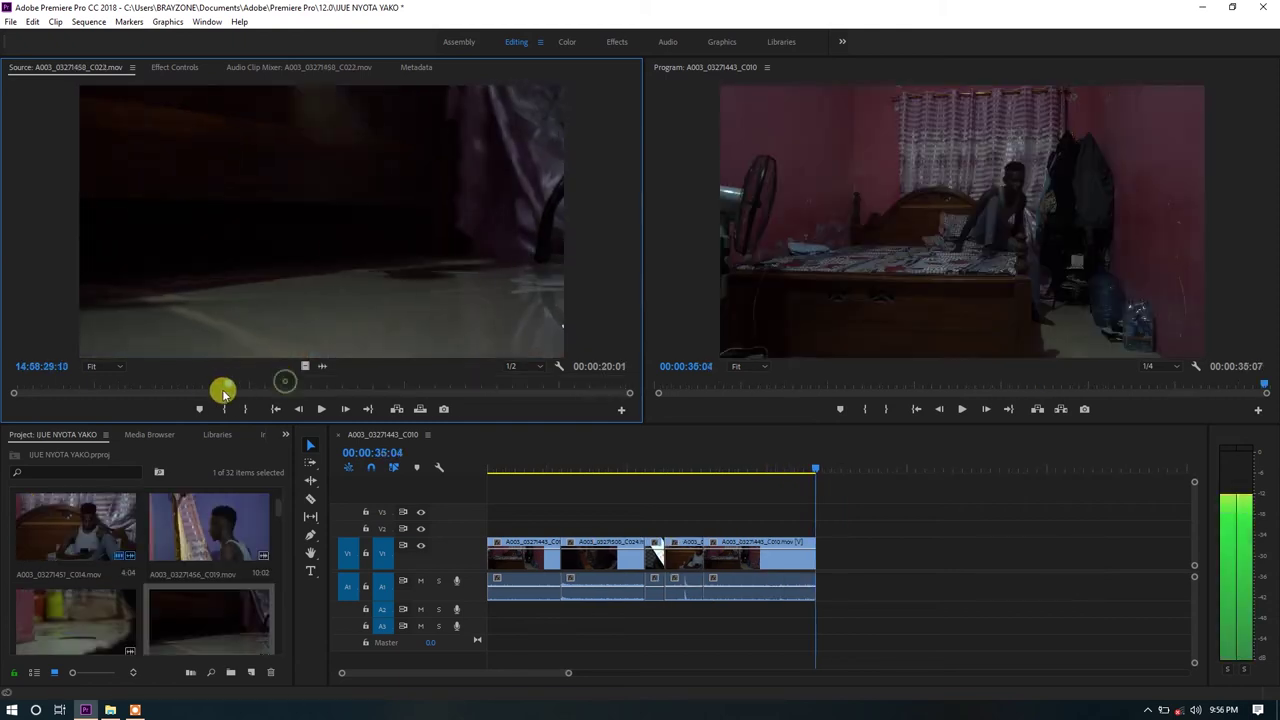
drag(223, 380, 474, 389)
click(253, 408)
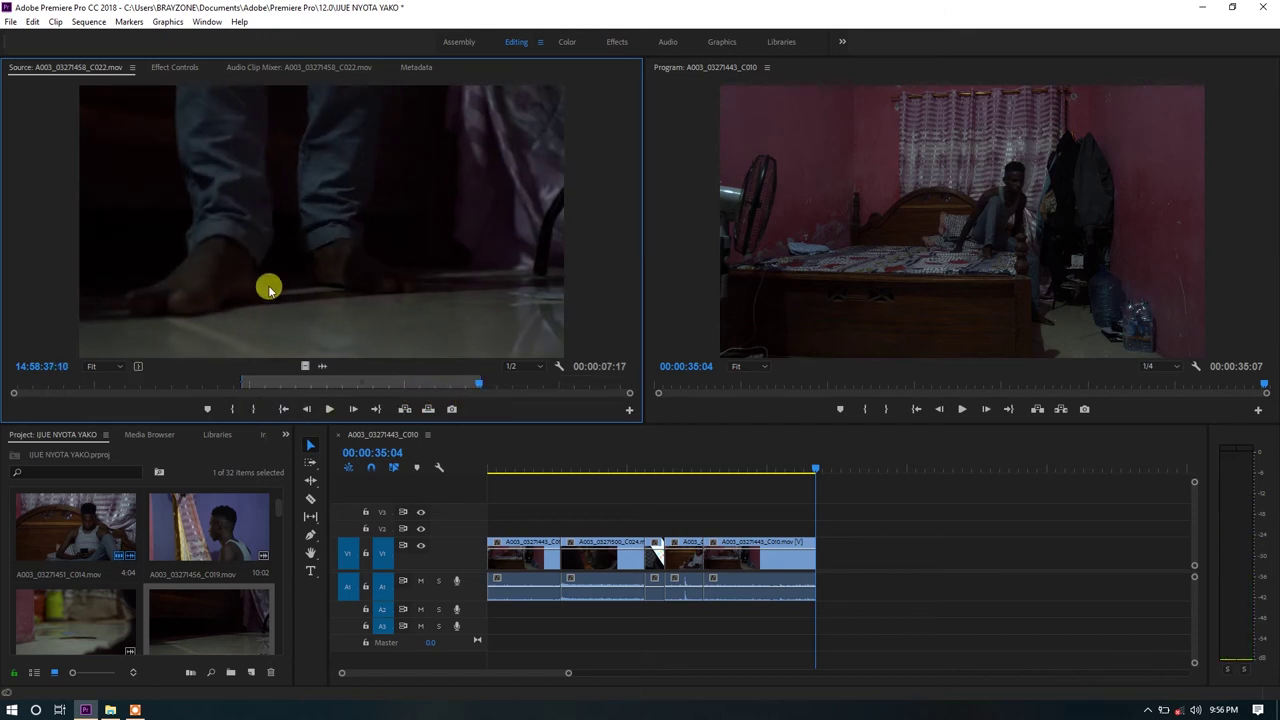
- Drop the marked C022 clip after the bedroom shot on V1, play it back, and undo trial edits
drag(273, 229, 815, 555)
click(810, 468)
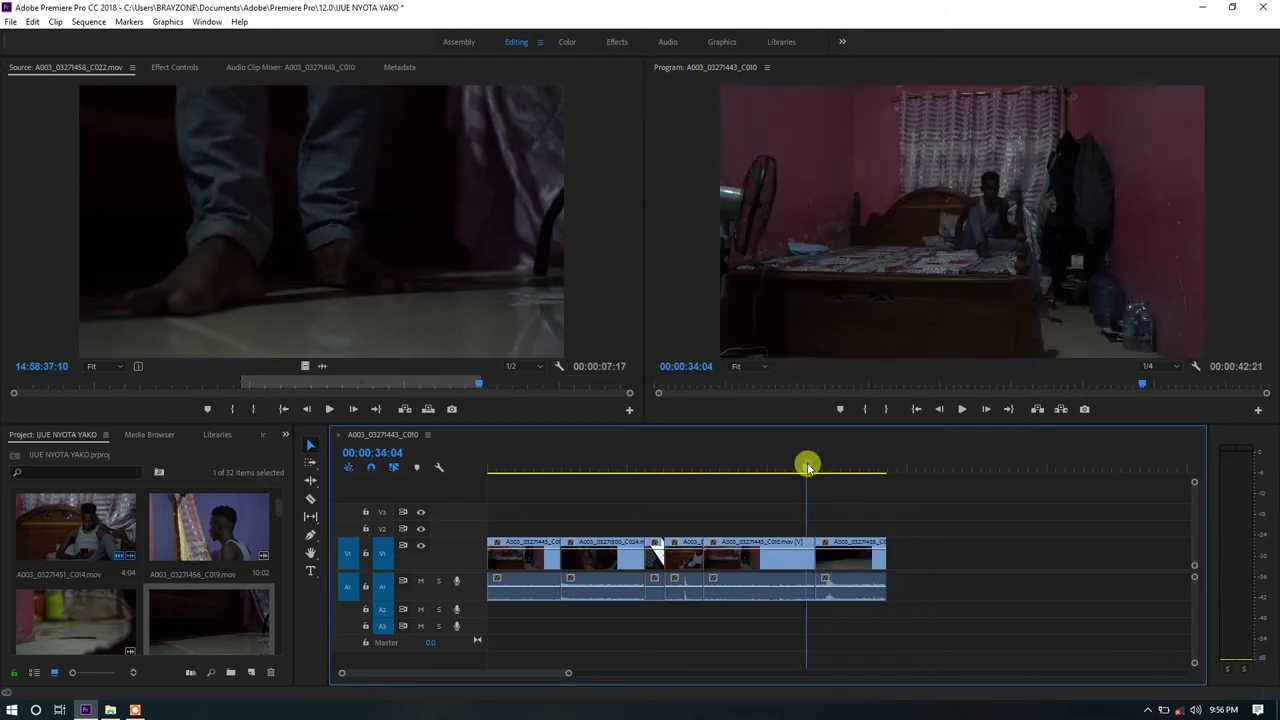
key(space)
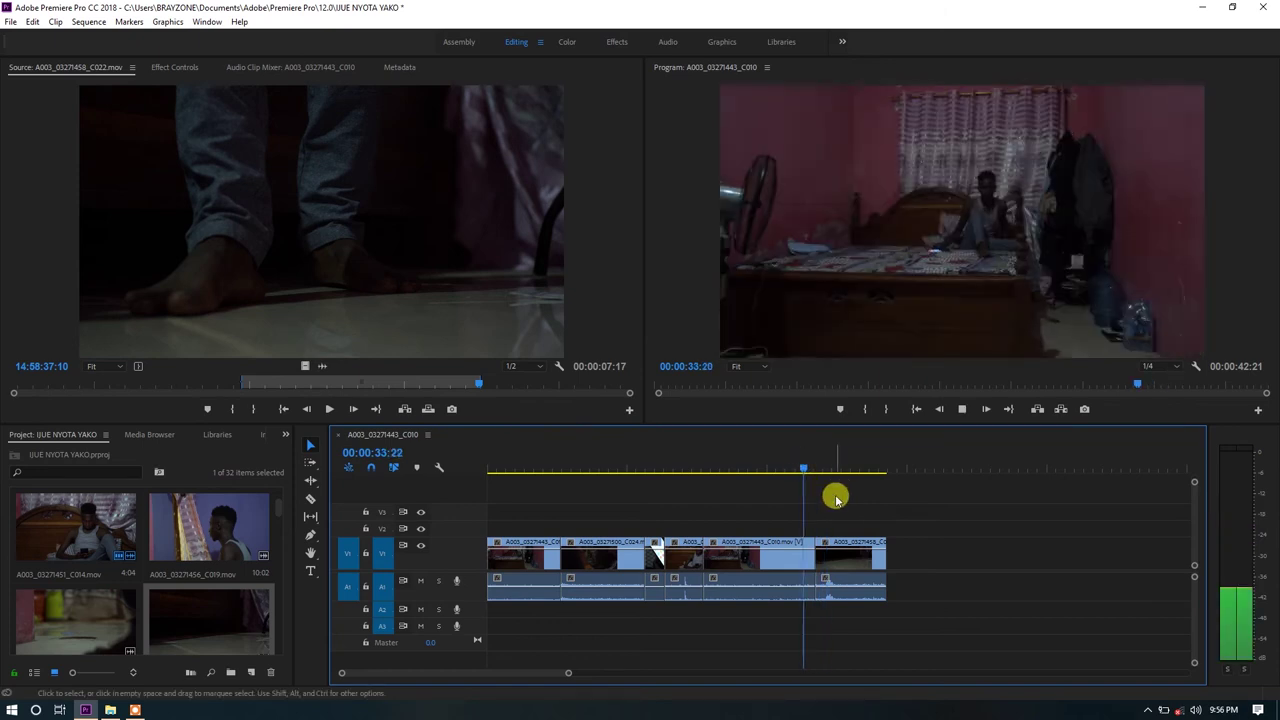
click(962, 409)
drag(817, 466, 776, 469)
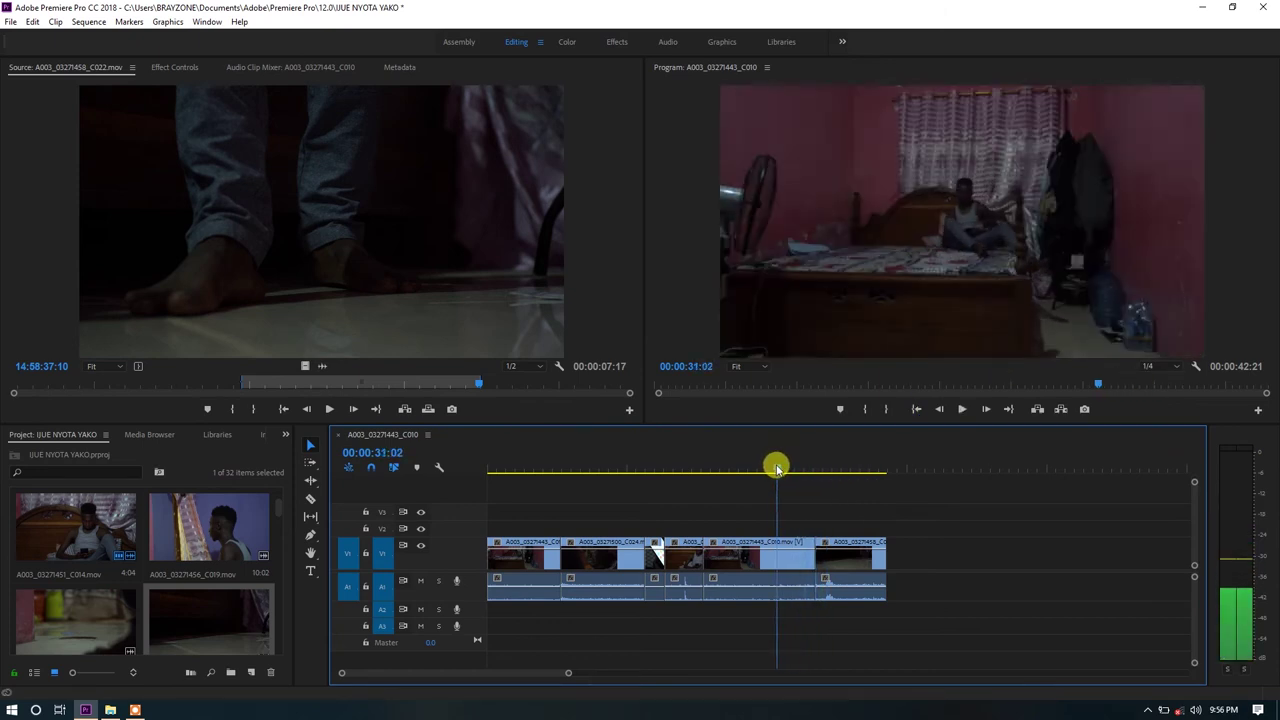
mouse_move(831, 564)
mouse_down()
mouse_move(808, 557)
mouse_move(851, 557)
mouse_move(838, 567)
mouse_up()
key(ctrl+z)
key(ctrl+z)
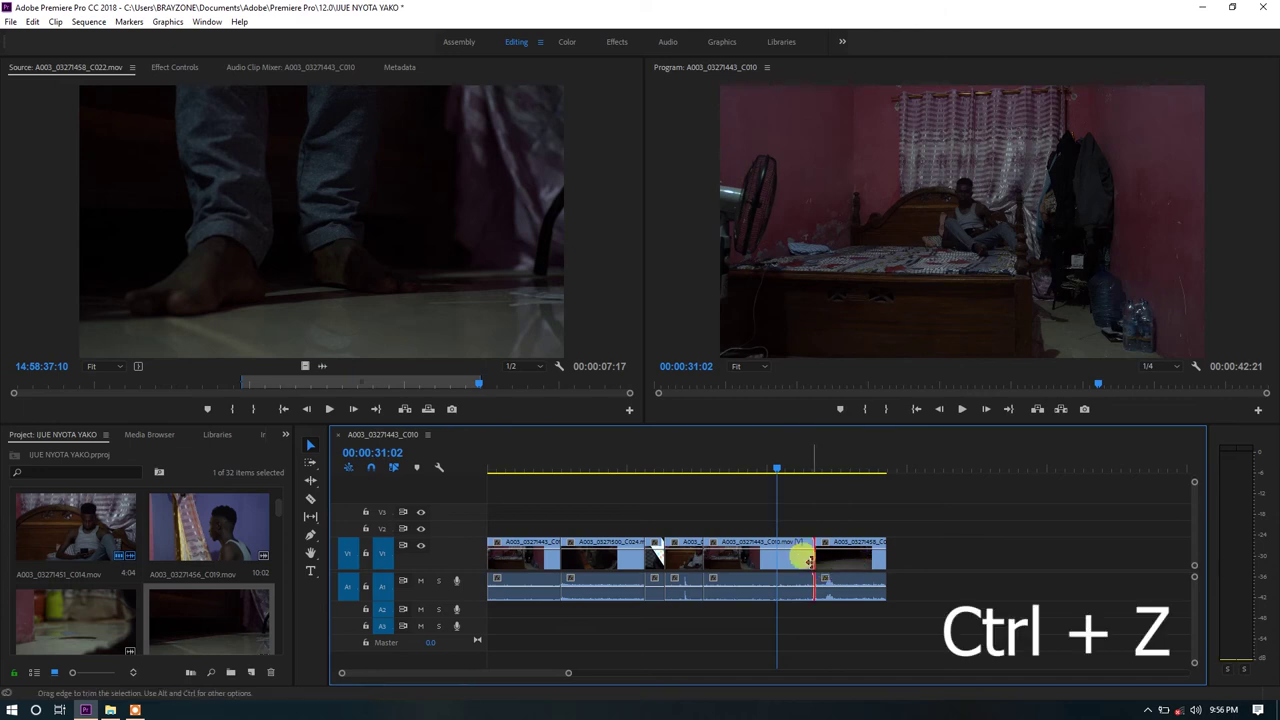
drag(808, 560, 777, 558)
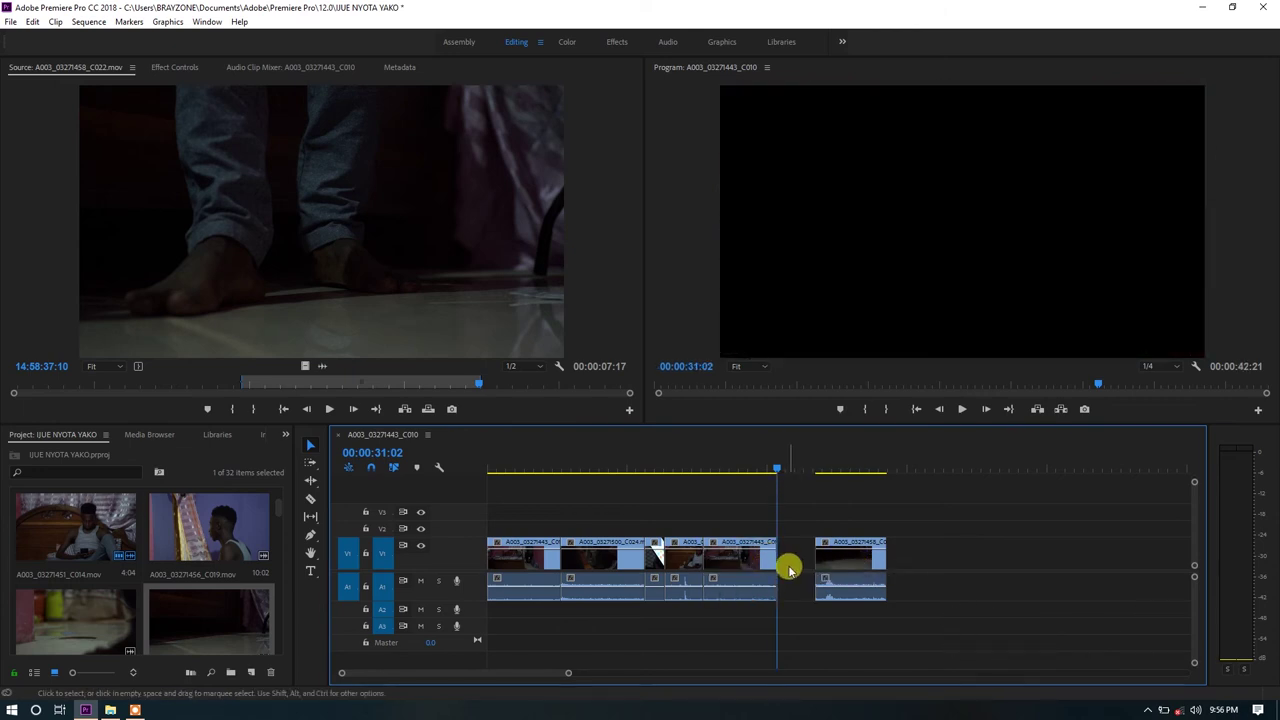
key(ctrl+z)
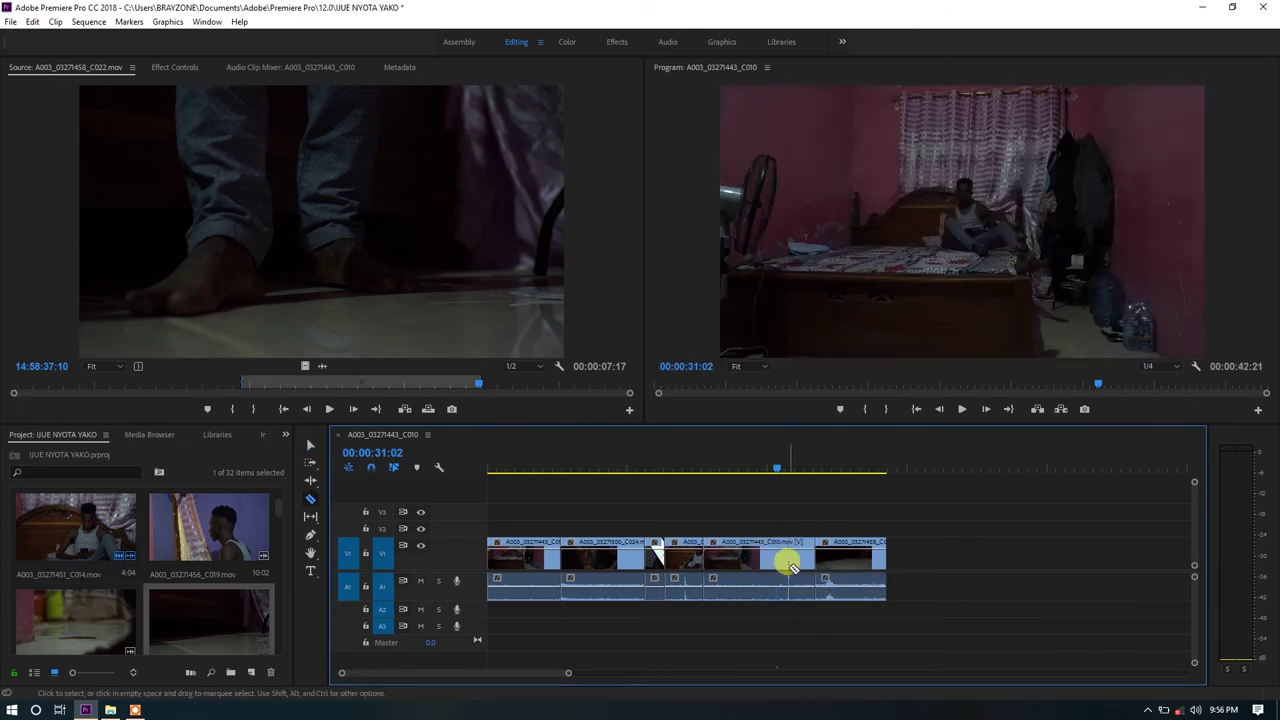
- Split C010 at the playhead with the Razor tool, delete its tail, and ripple-delete the gap
click(311, 499)
click(783, 560)
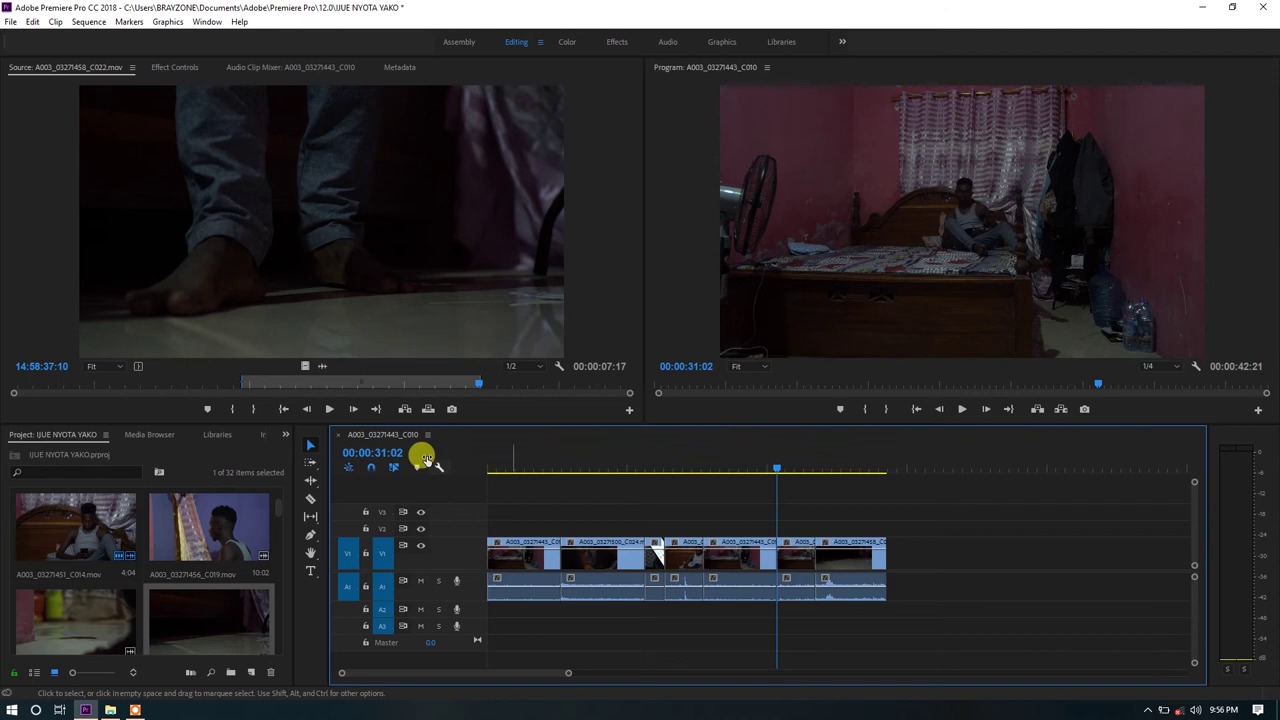
click(310, 445)
click(803, 565)
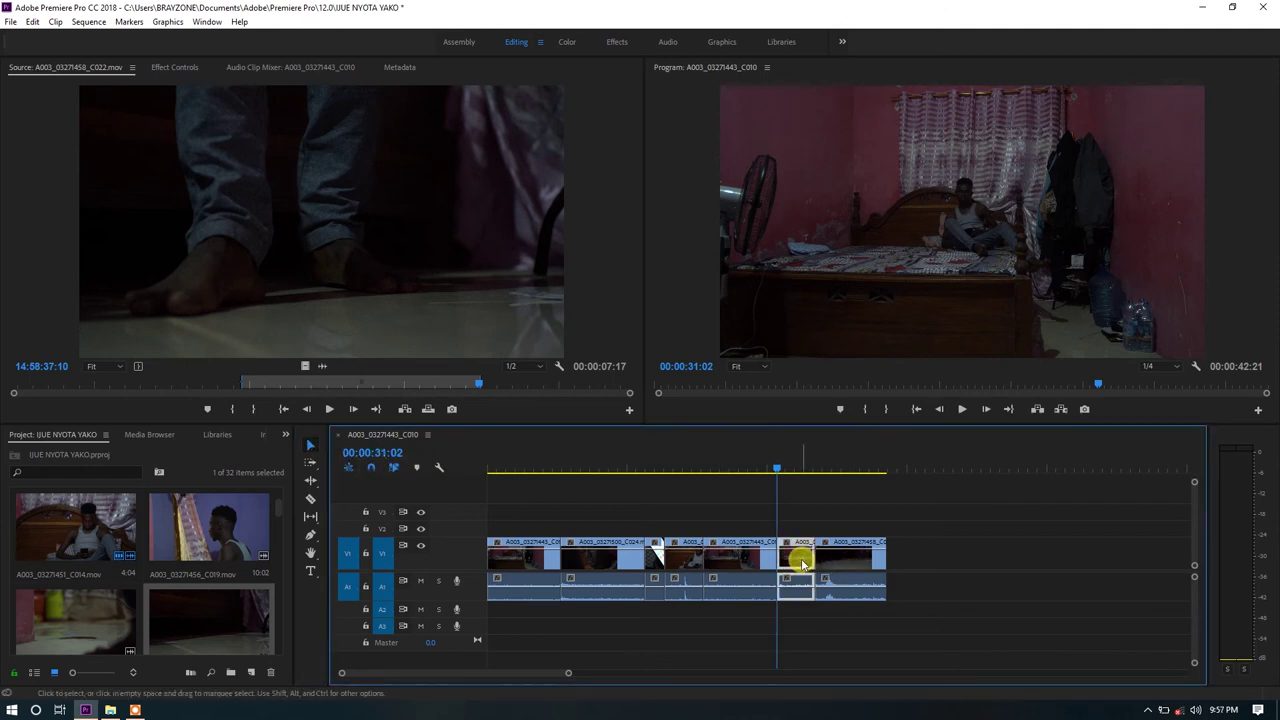
key(Delete)
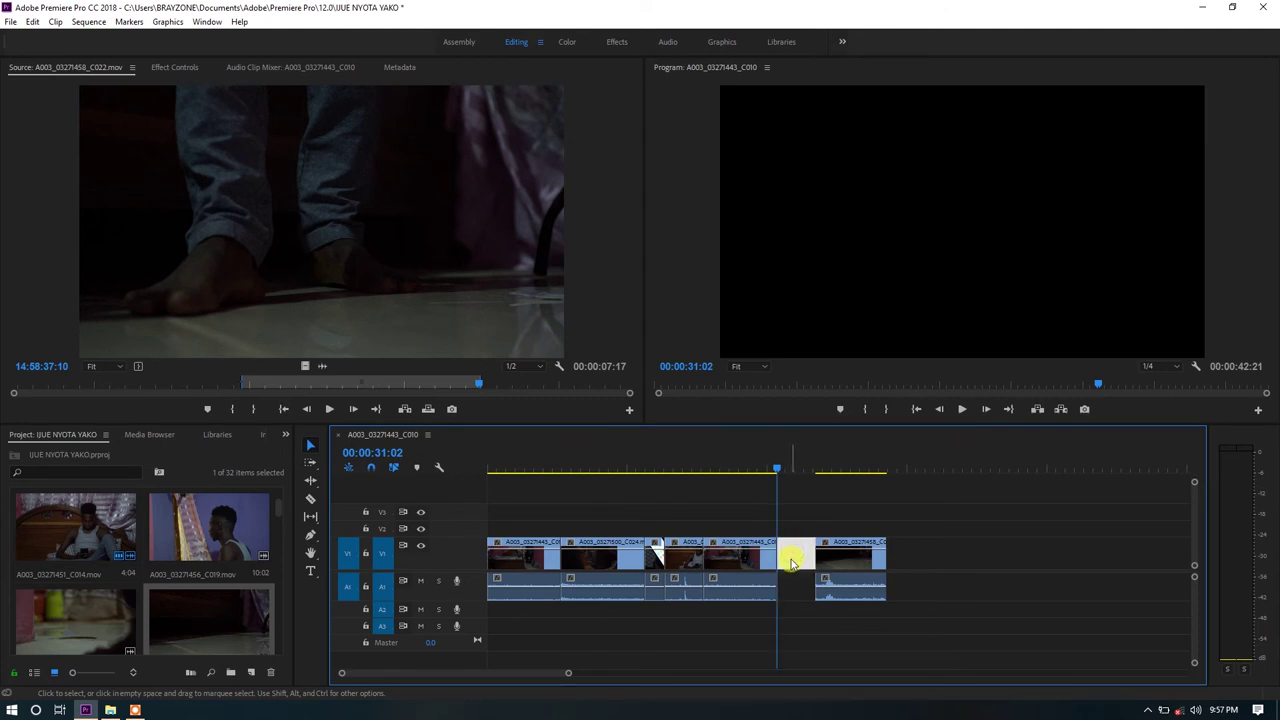
key(Delete)
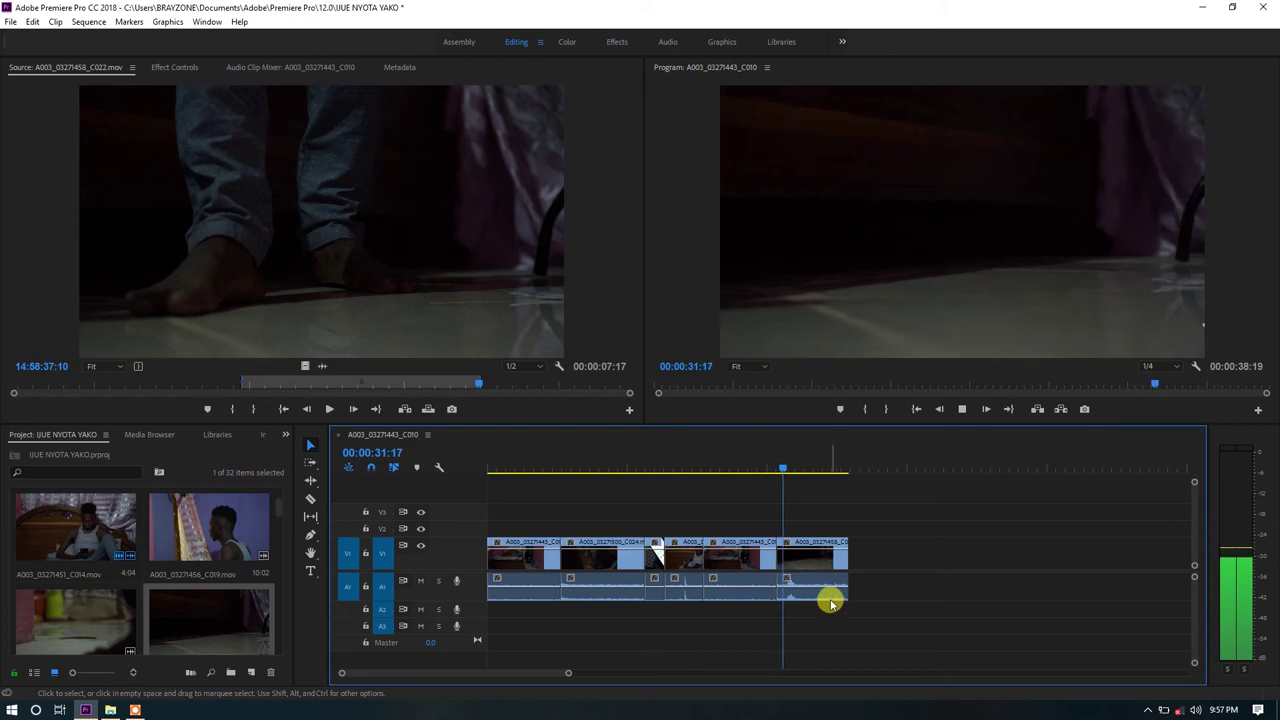
- Trim the final clip's end near 00:00:33:18 and play back to check the edit
key(space)
key(space)
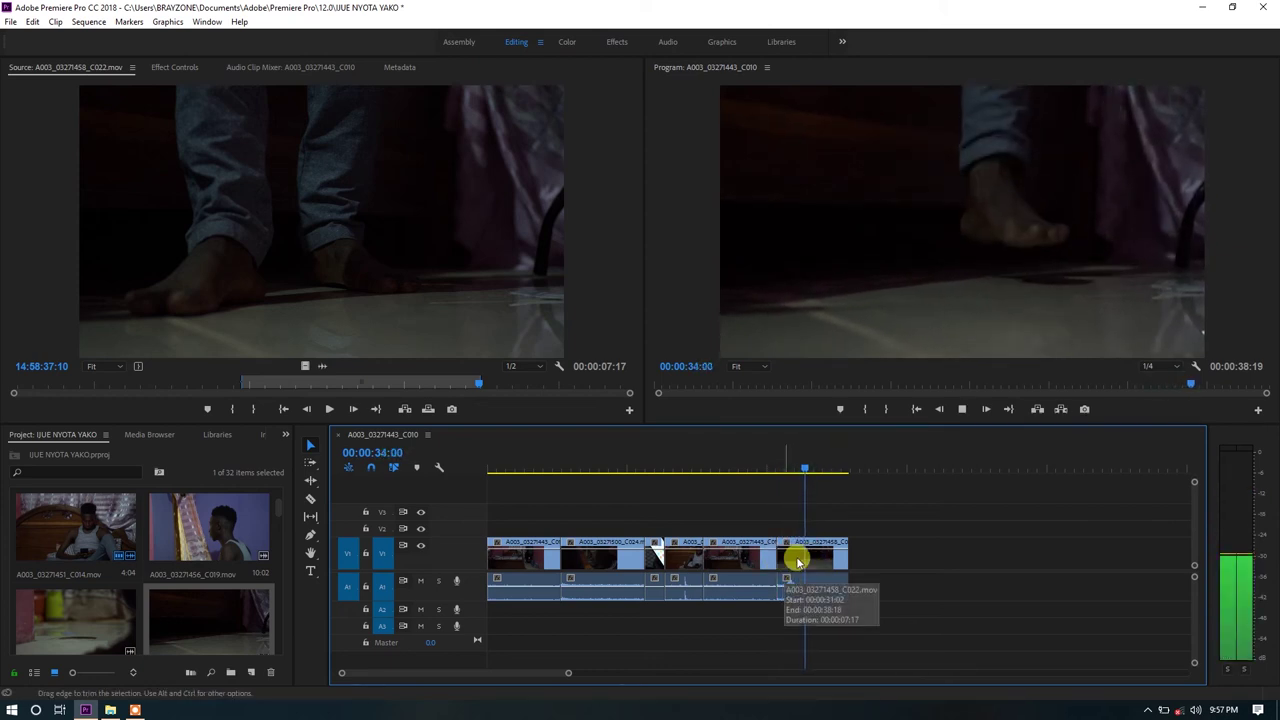
click(806, 467)
drag(806, 467, 803, 467)
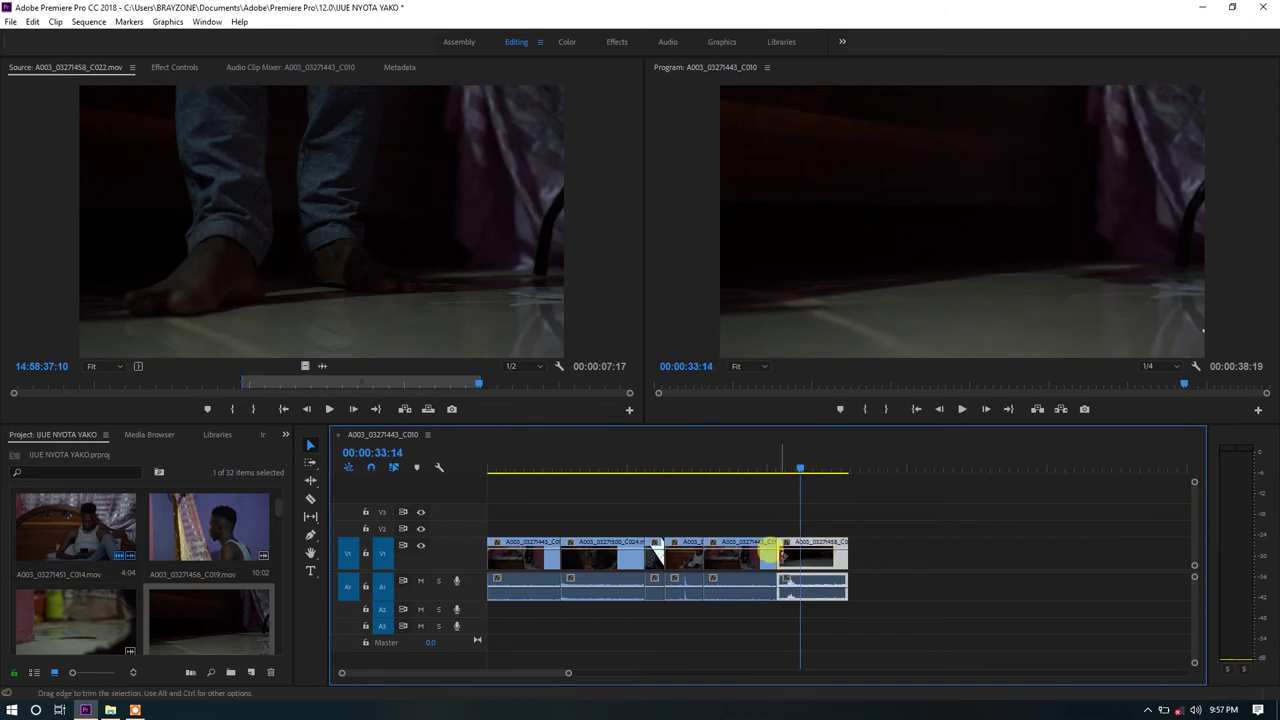
drag(776, 552, 808, 560)
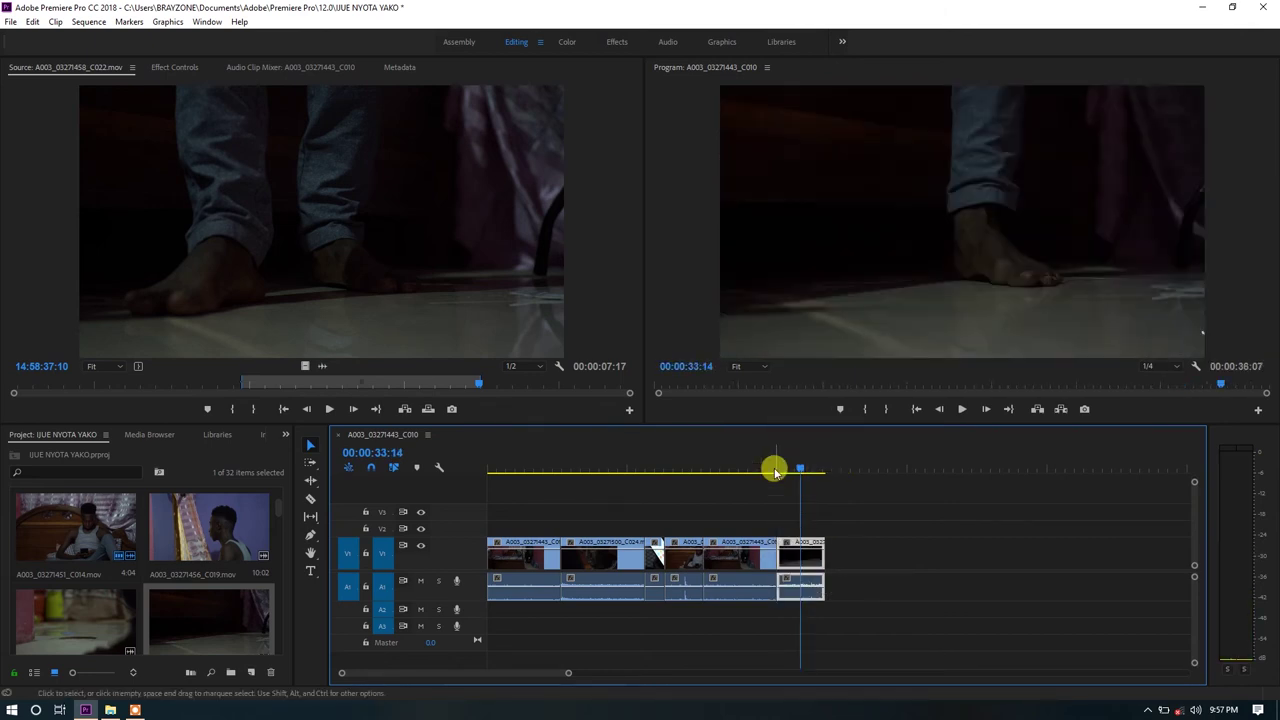
click(765, 468)
key(space)
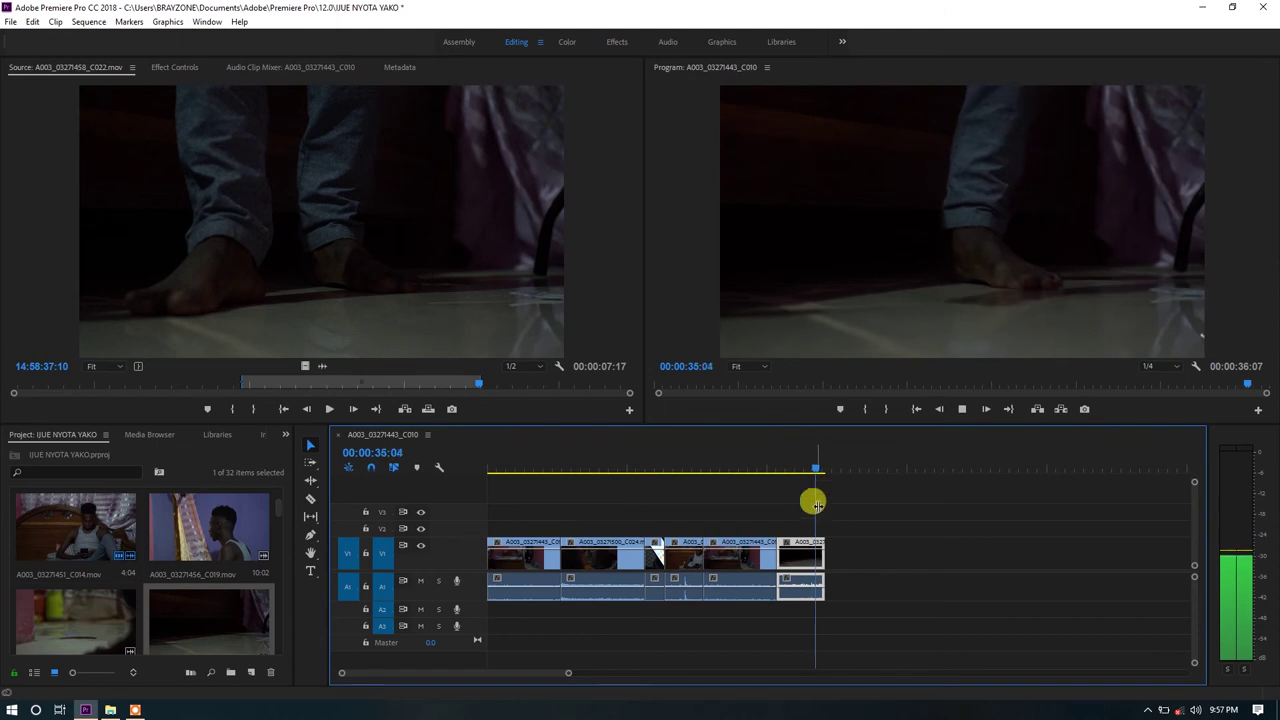
click(741, 562)
- Load C017 in the Source Monitor, mark a 00:00:07:09 section, and drag it to the end of V1
scroll(210, 535, down, 2)
scroll(200, 553, up, 1)
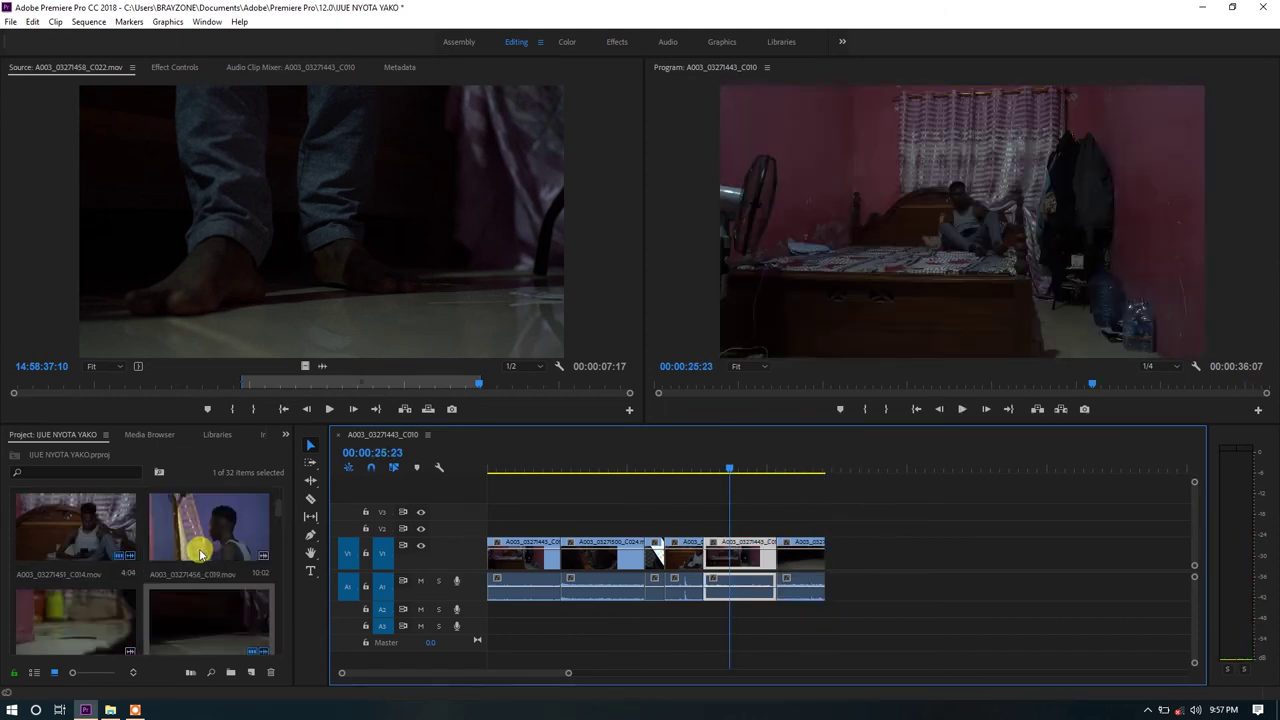
scroll(278, 520, up, 2)
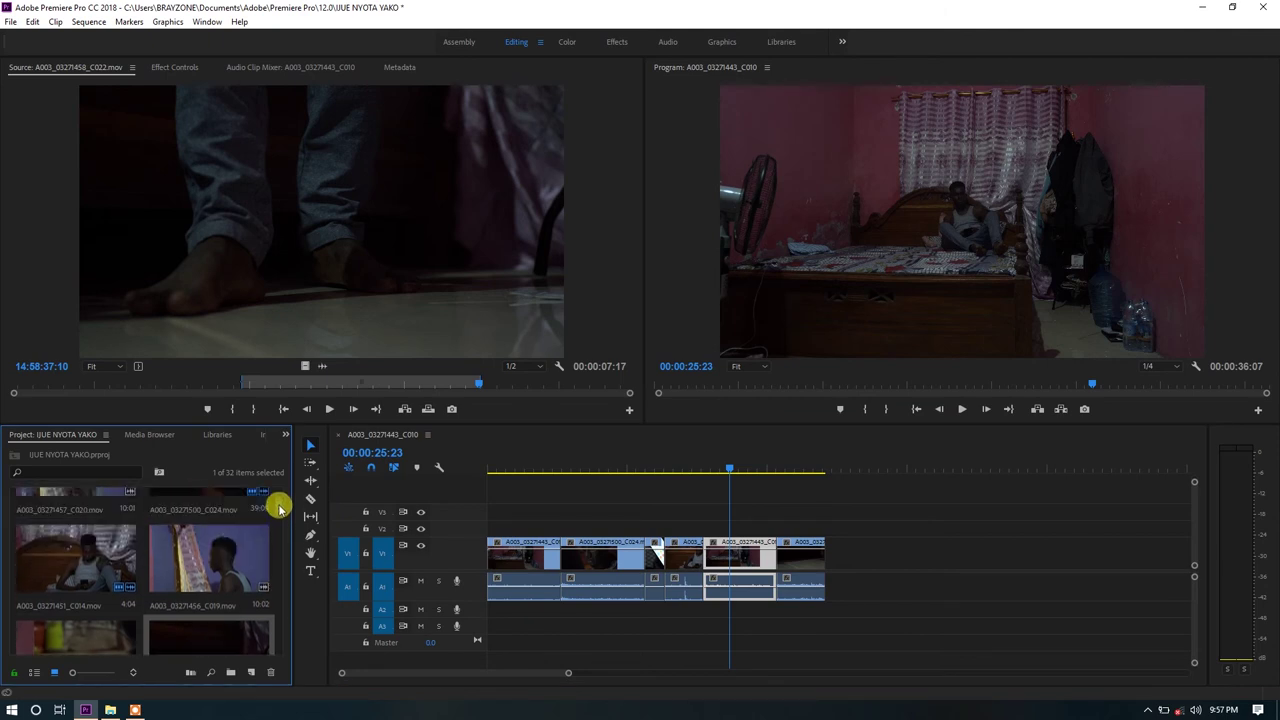
scroll(278, 520, down, 5)
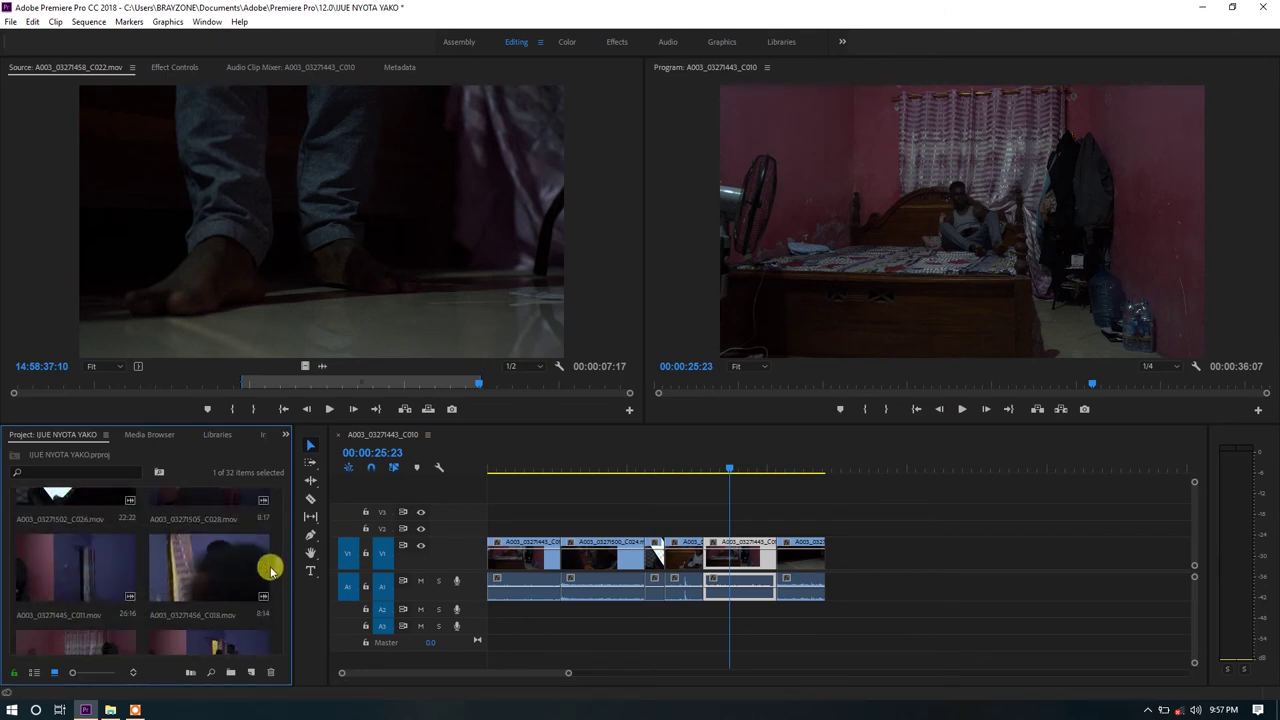
scroll(270, 575, down, 5)
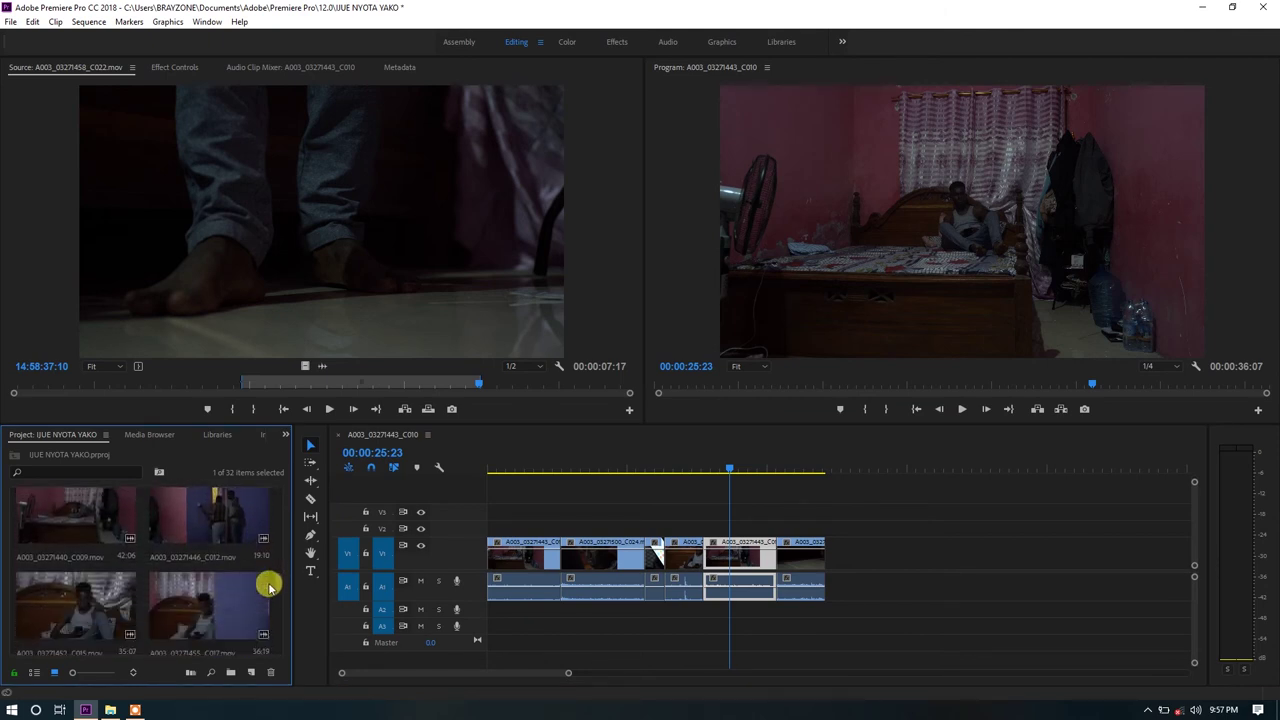
double_click(181, 546)
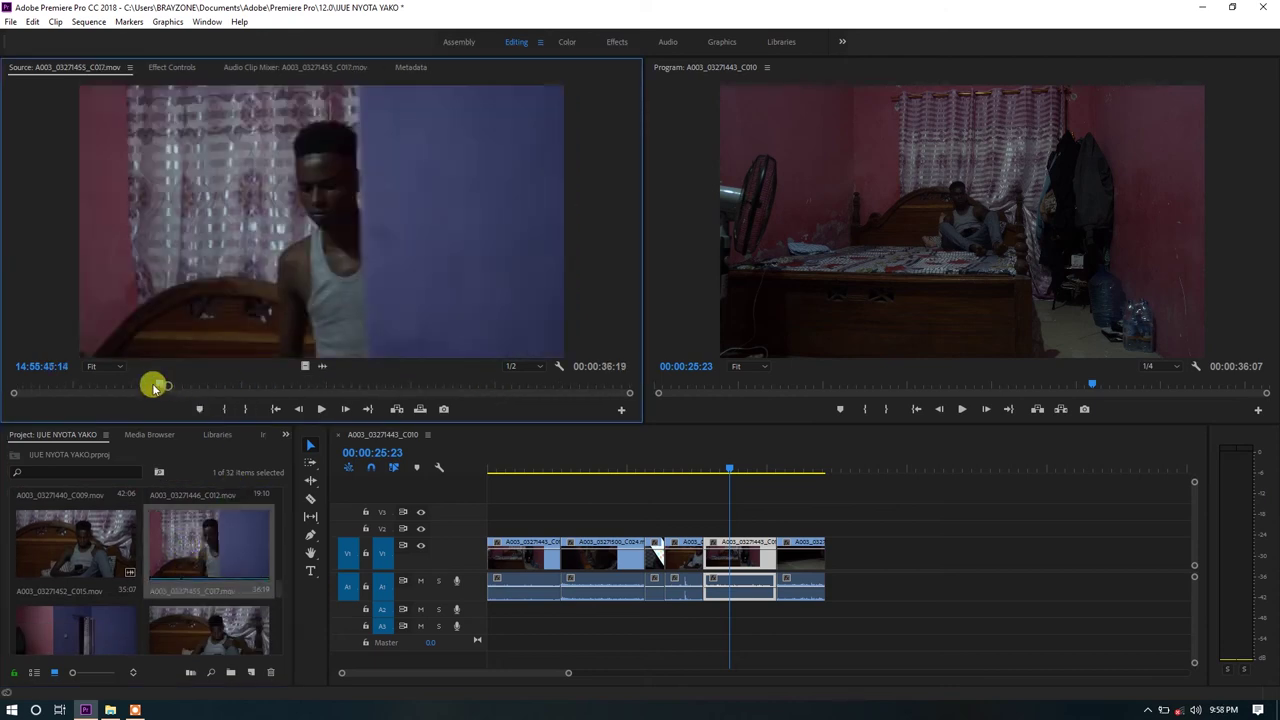
mouse_move(153, 387)
mouse_down()
mouse_move(97, 380)
mouse_move(134, 380)
mouse_move(160, 400)
mouse_move(180, 380)
mouse_move(277, 386)
mouse_up()
click(228, 410)
click(253, 409)
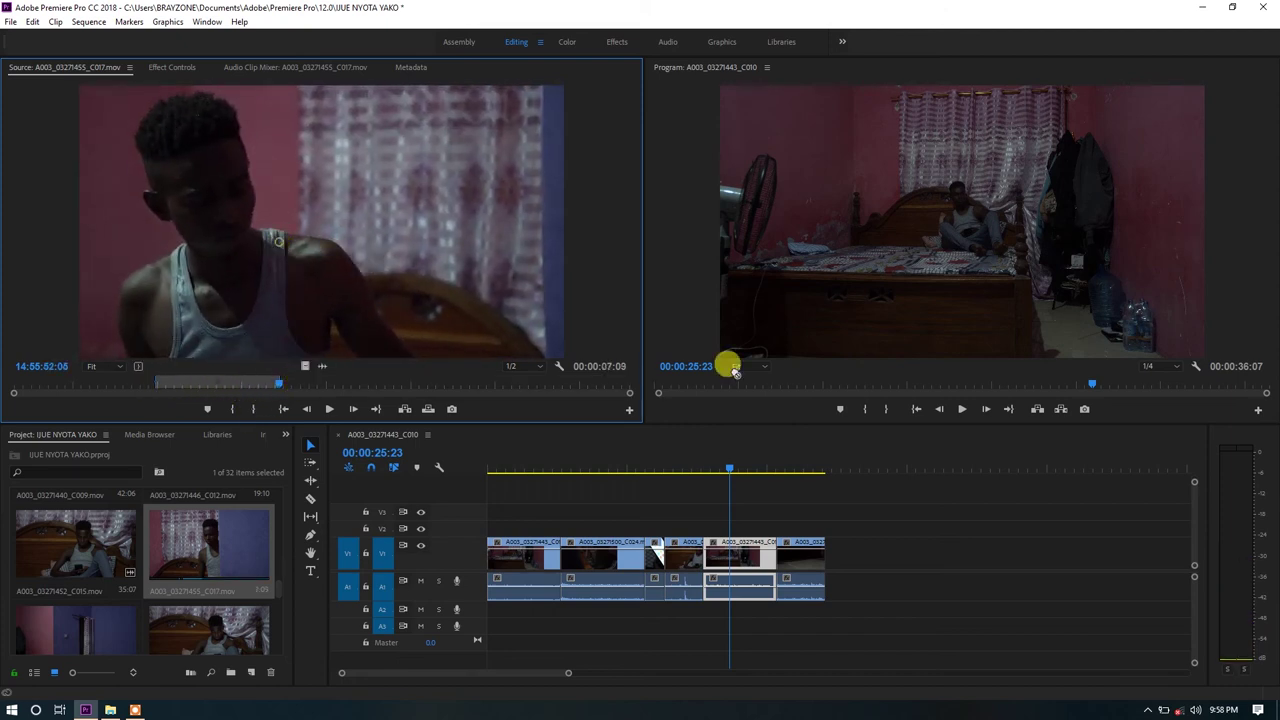
drag(733, 370, 828, 565)
- Play the sequence into the new C017 clip to review it
click(820, 467)
key(space)
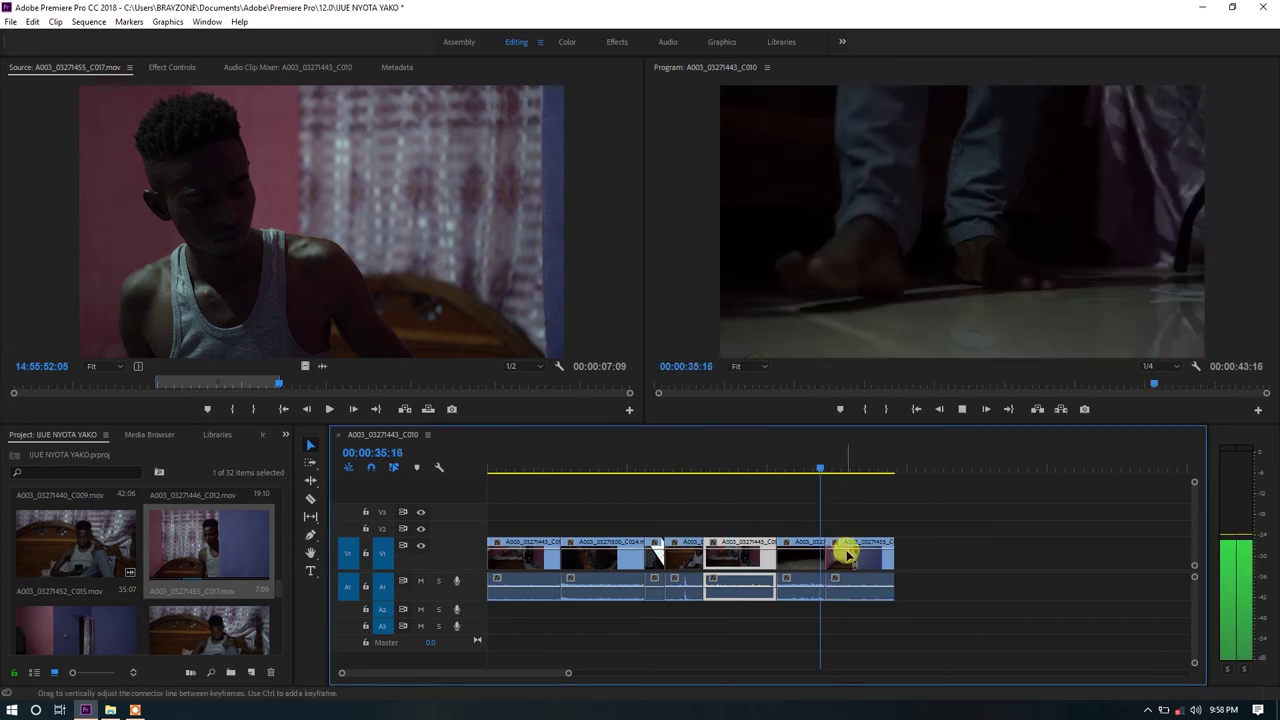
click(821, 465)
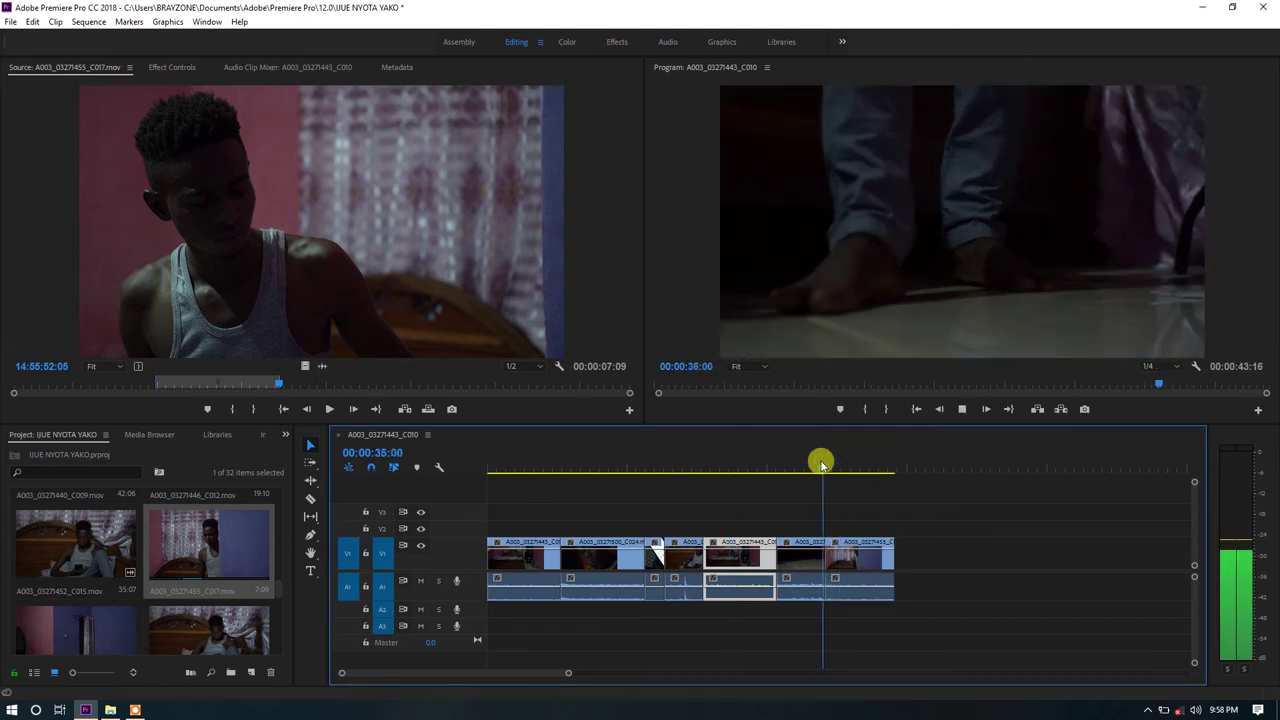
key(space)
click(823, 467)
key(space)
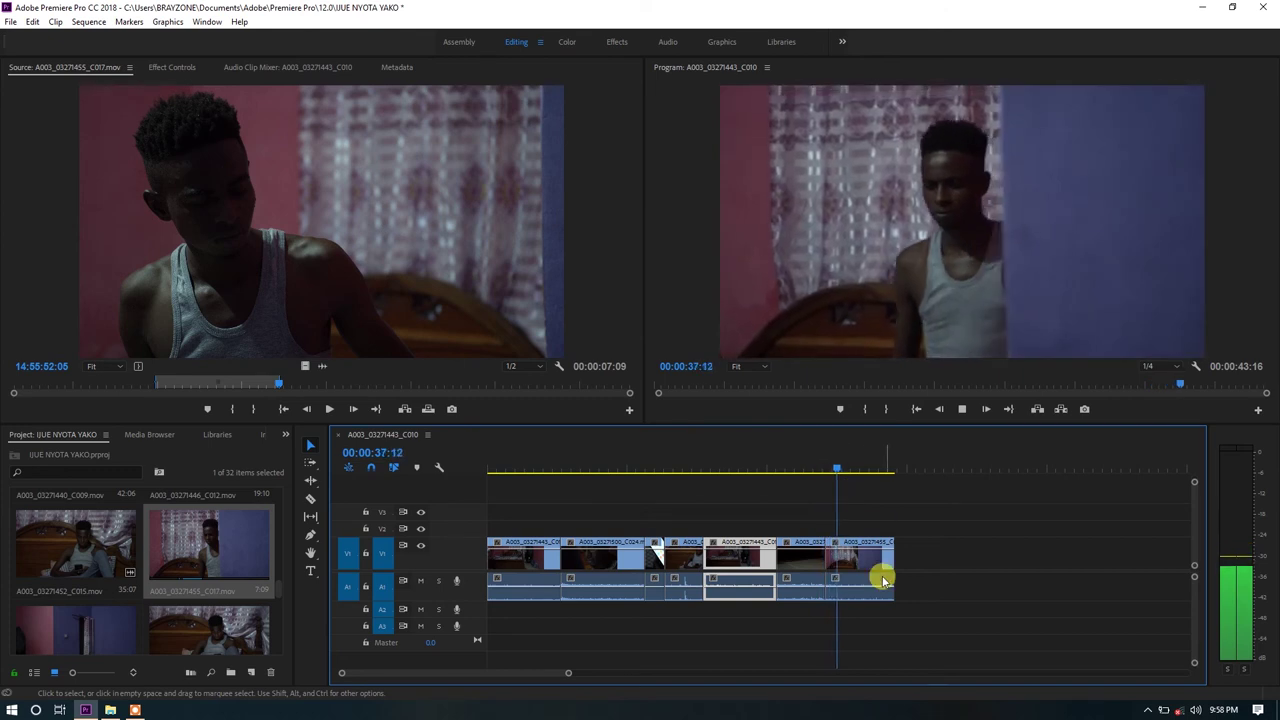
drag(571, 679, 583, 674)
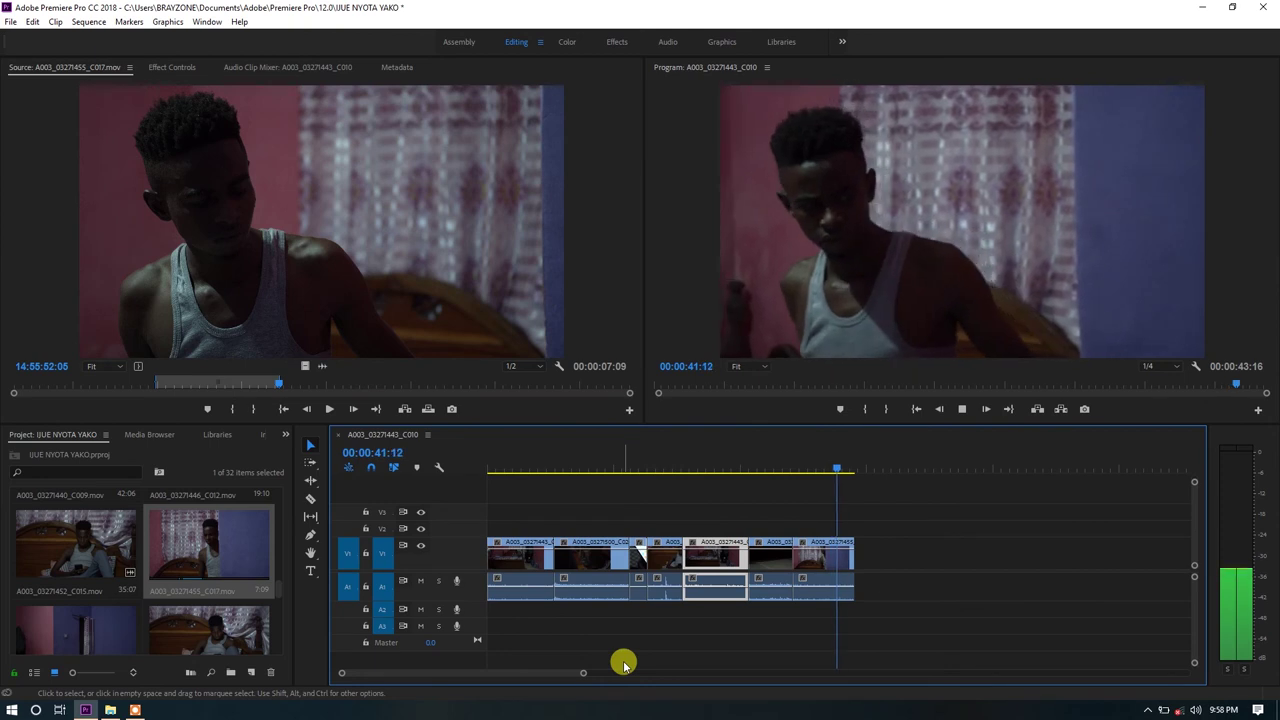
key(space)
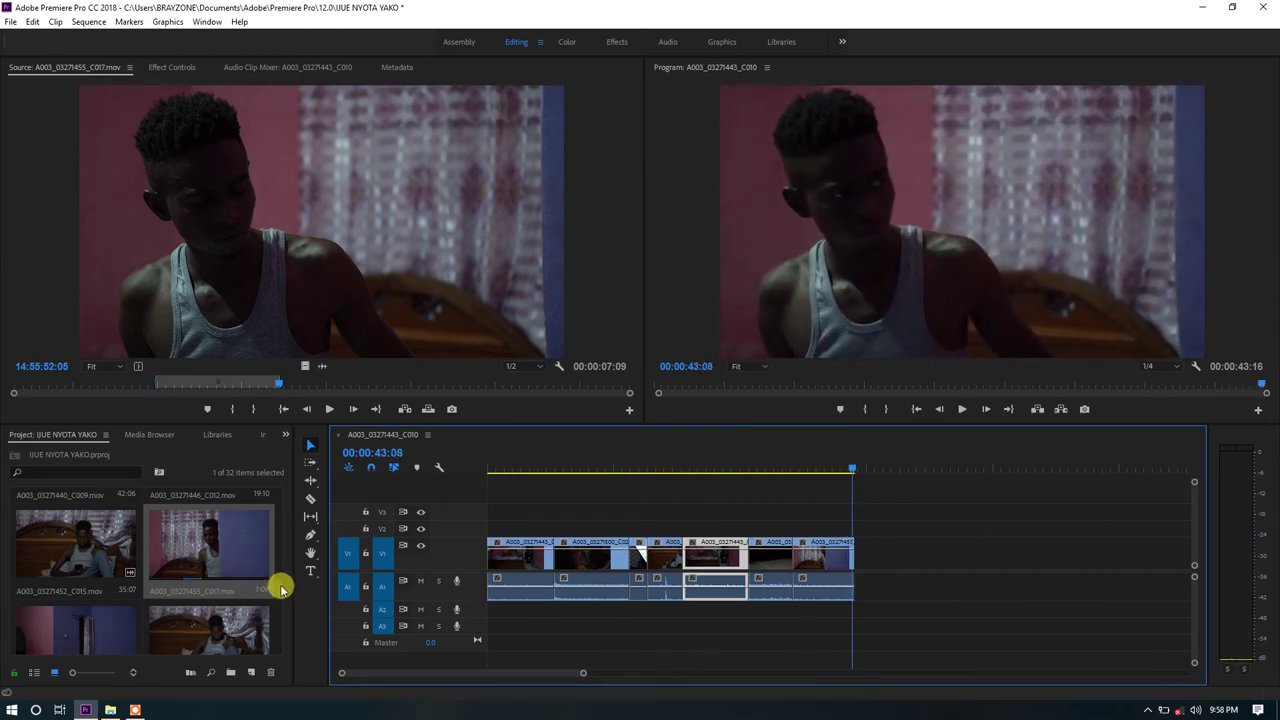
- Load C013, mark its In and Out points, and drag the section to the sequence end
scroll(281, 590, down, 2)
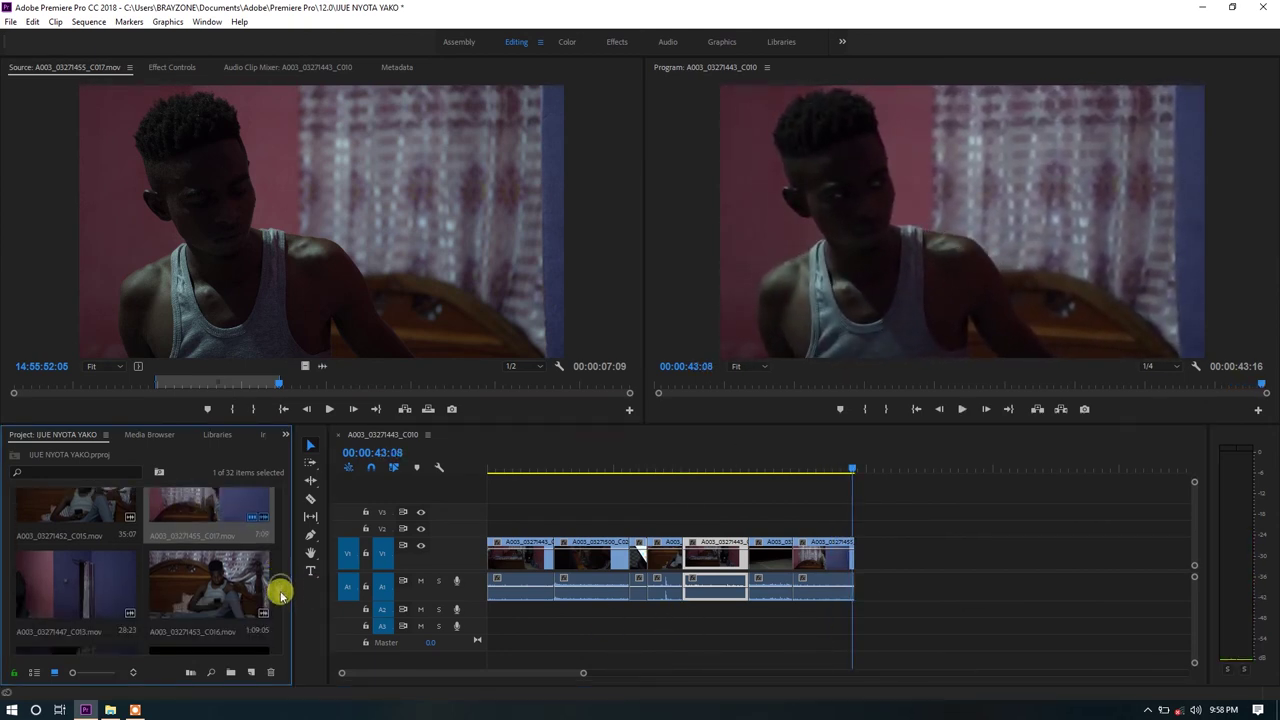
double_click(112, 567)
drag(229, 392, 467, 386)
key(i)
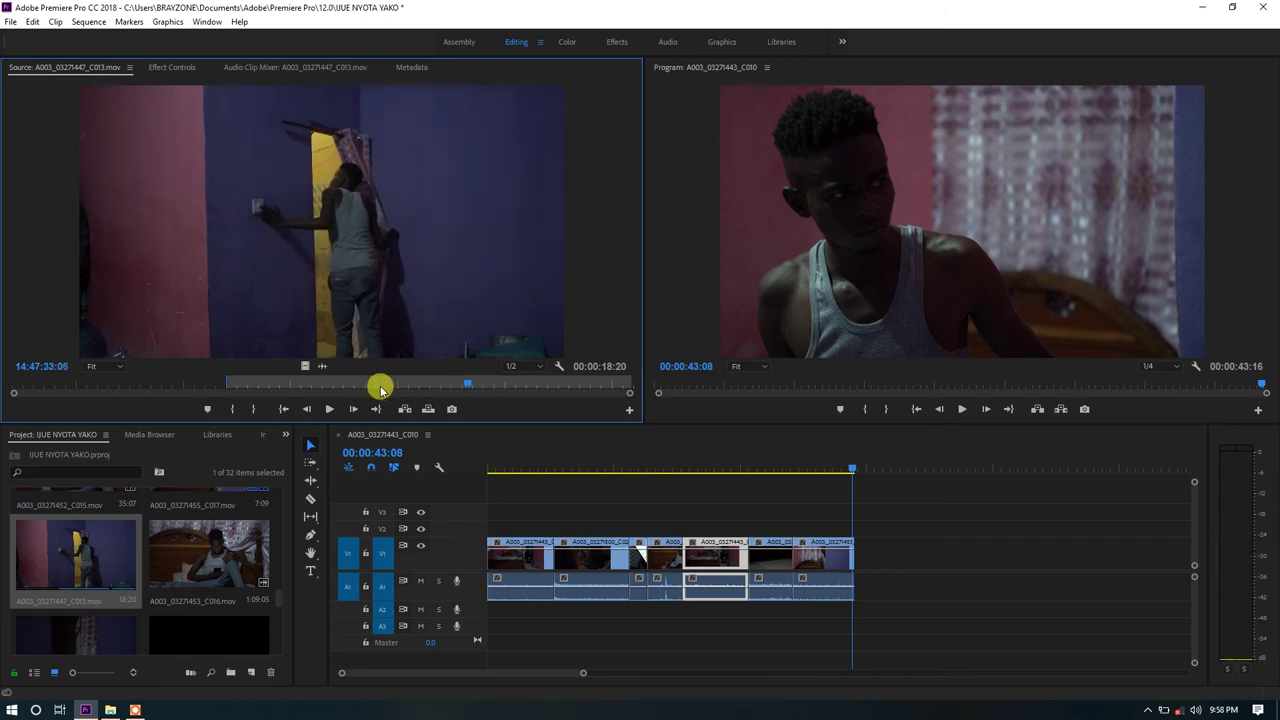
click(257, 409)
drag(270, 225, 857, 555)
- Trim the C013 clip's end to 00:00:52:21, save the project, then extend it again
click(846, 463)
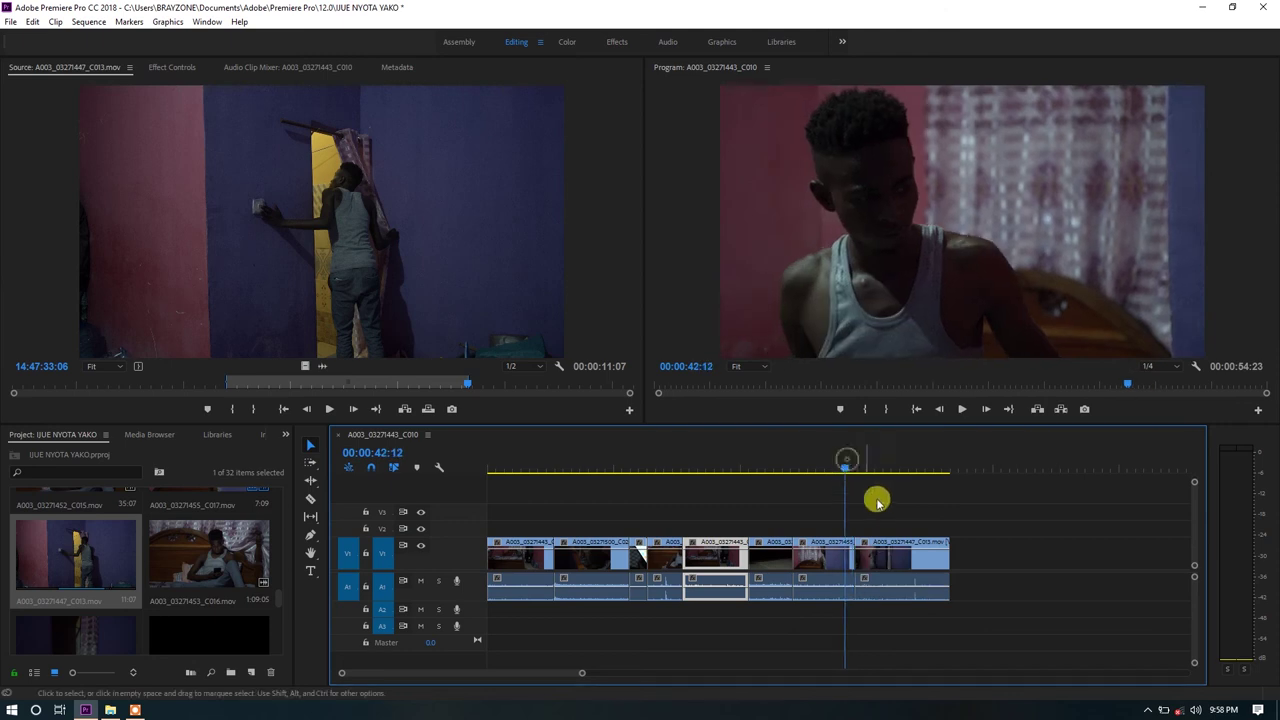
key(space)
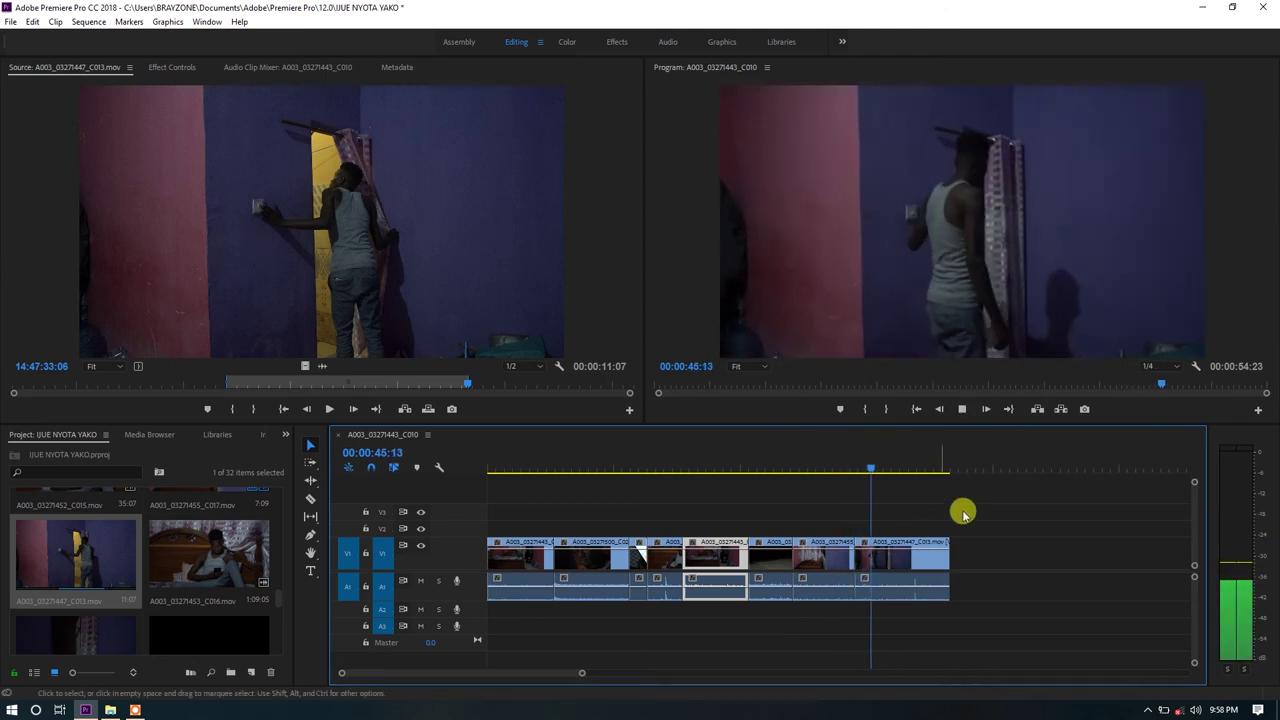
drag(877, 466, 936, 476)
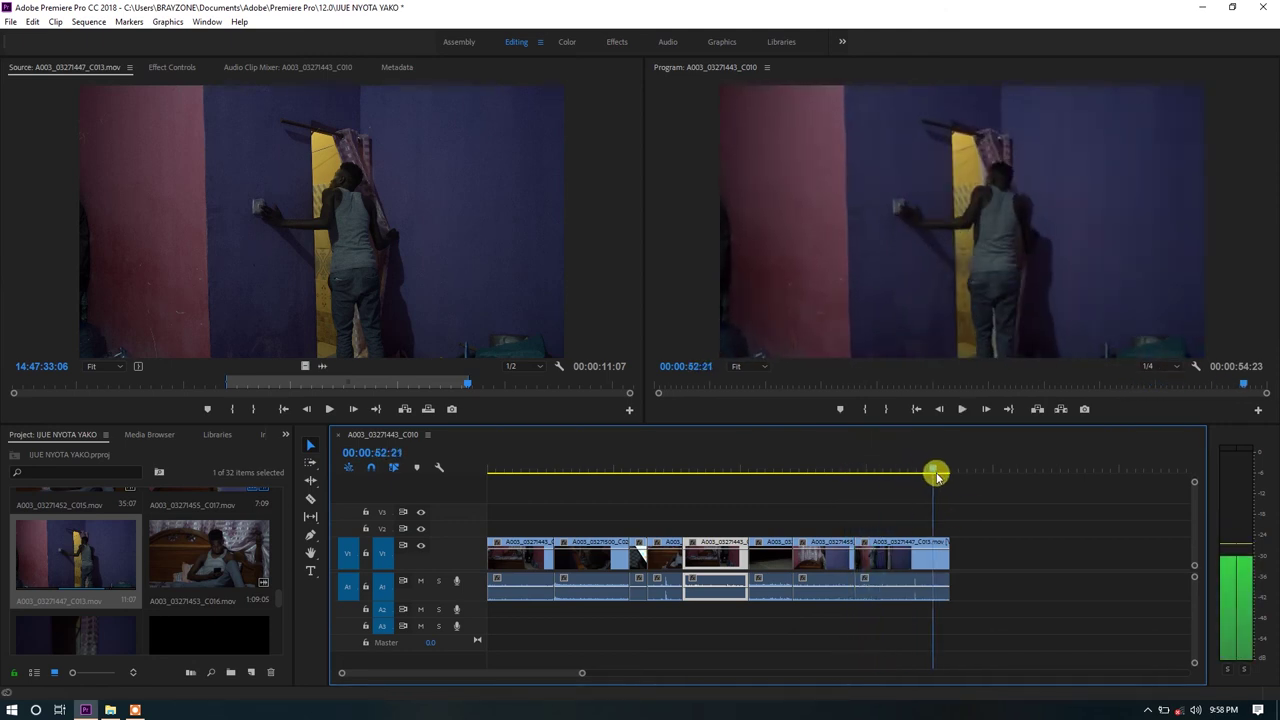
click(945, 556)
drag(951, 563, 932, 557)
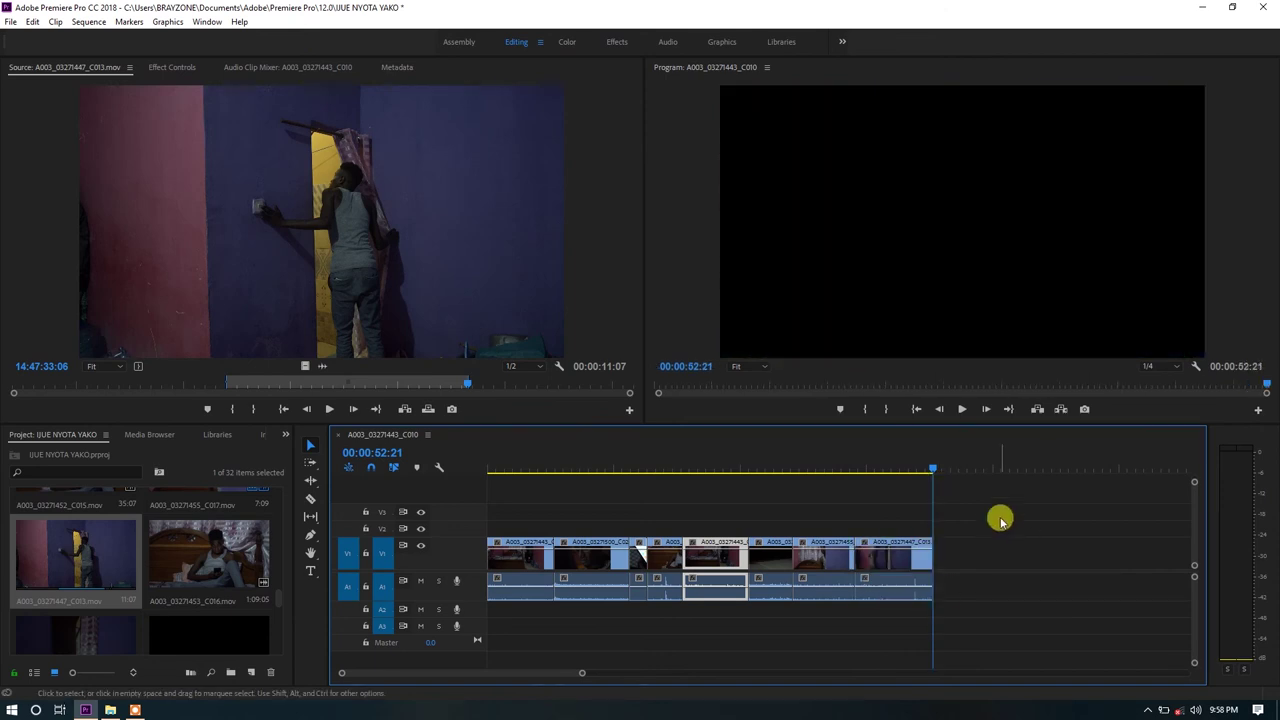
key(ctrl+s)
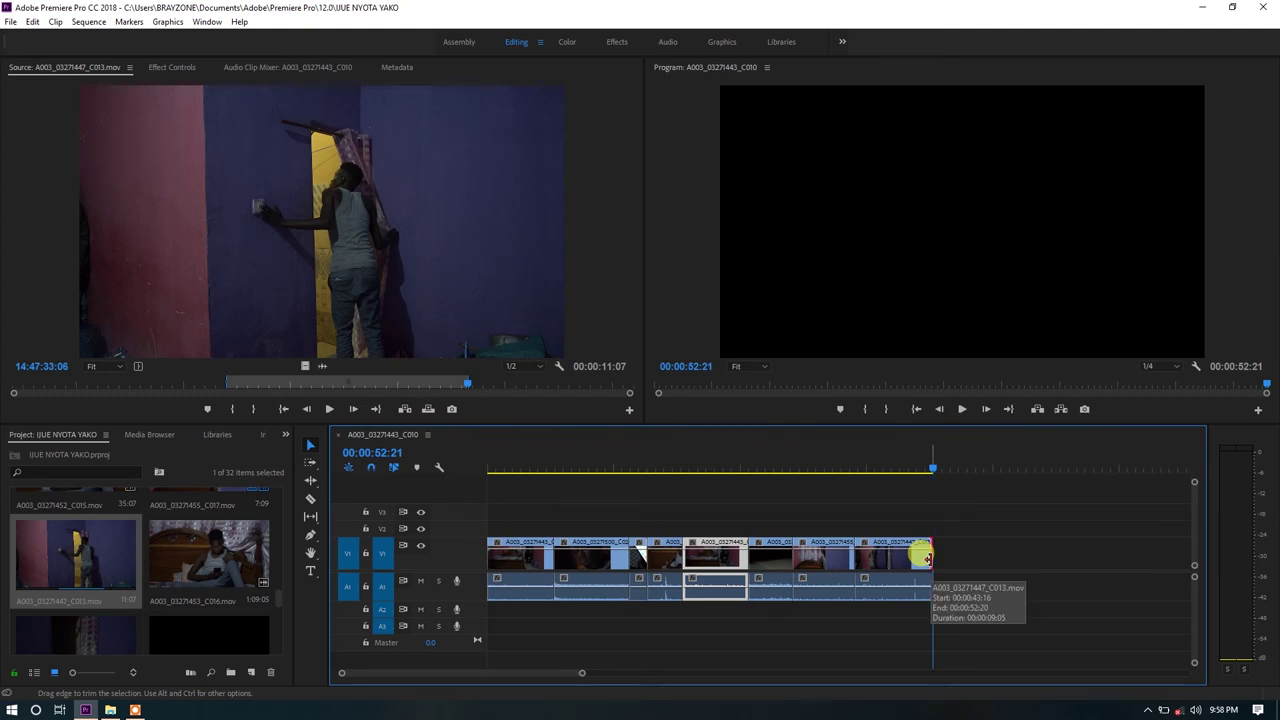
drag(928, 557, 1000, 556)
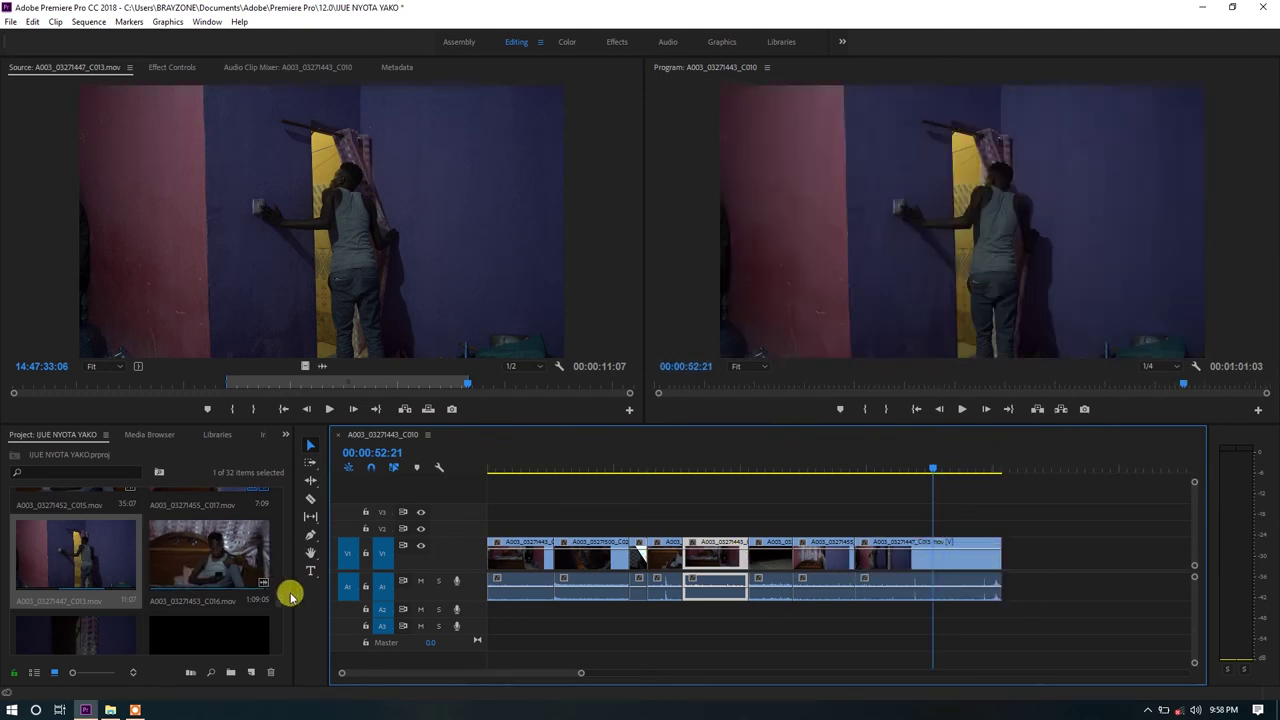
- Load A003_03271456_C019 in the Source Monitor and mark its Out point for a 00:00:04:11 range
scroll(285, 590, up, 3)
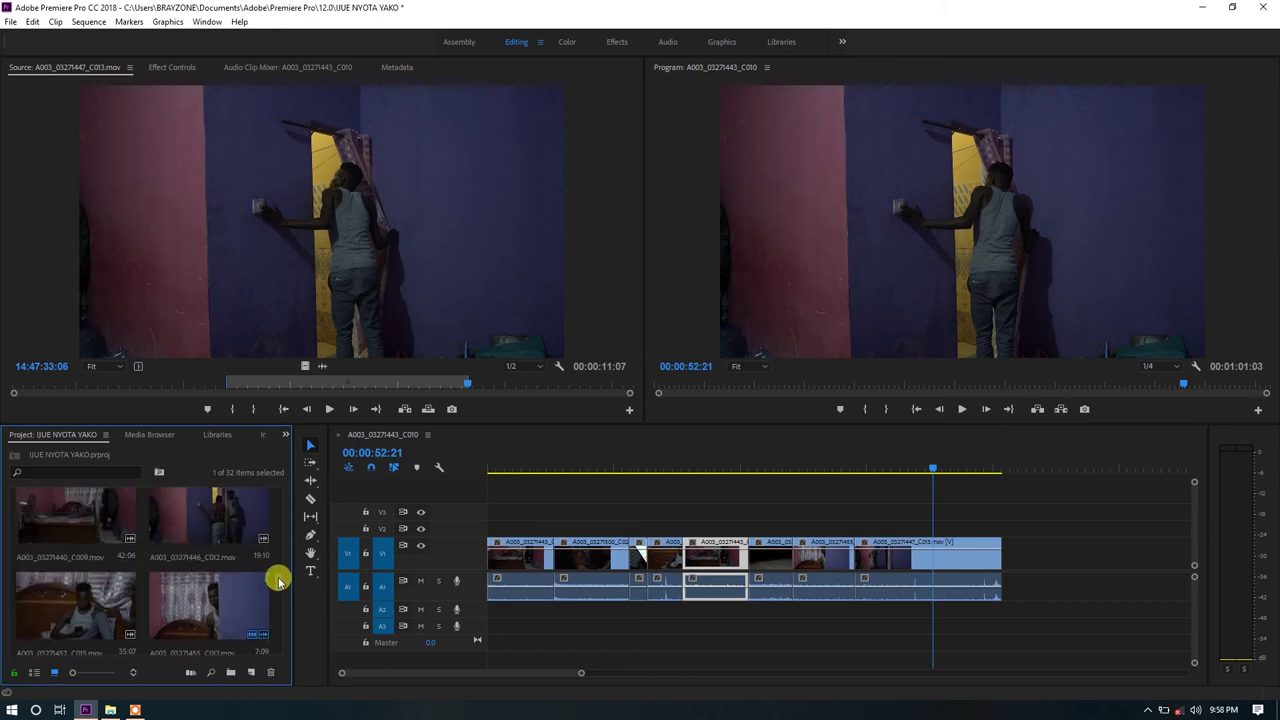
scroll(278, 570, up, 5)
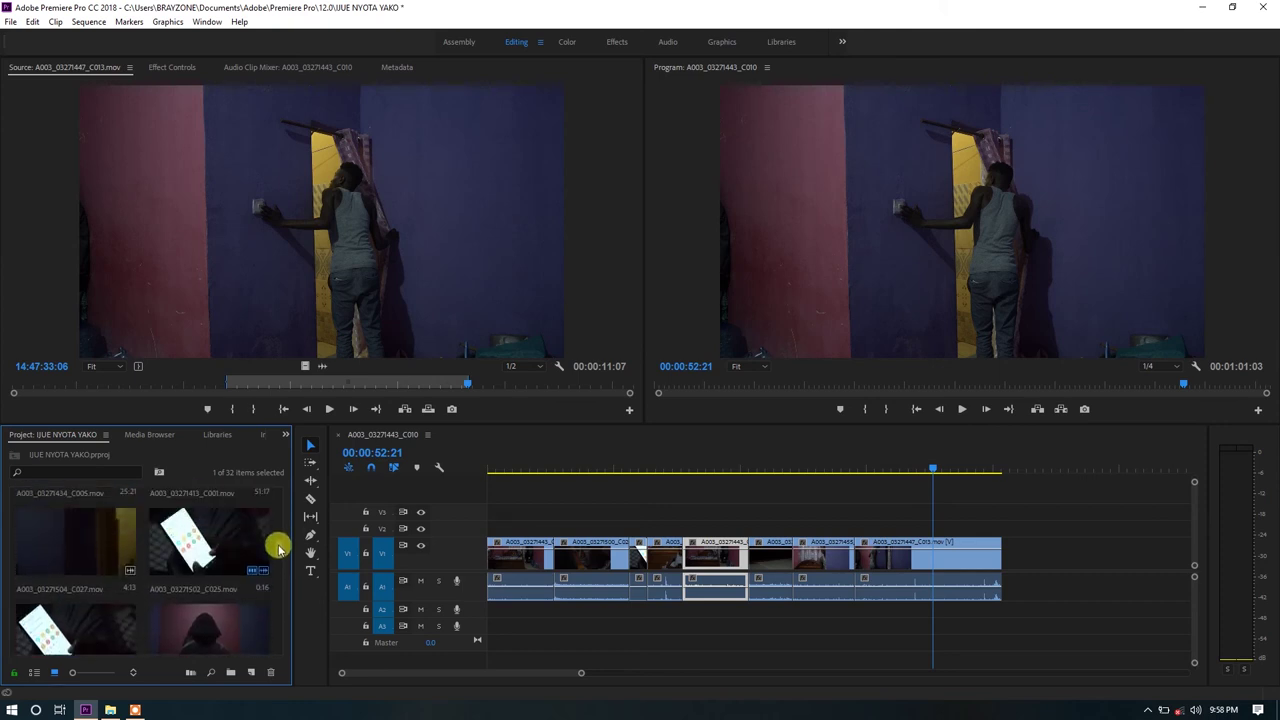
scroll(278, 548, up, 4)
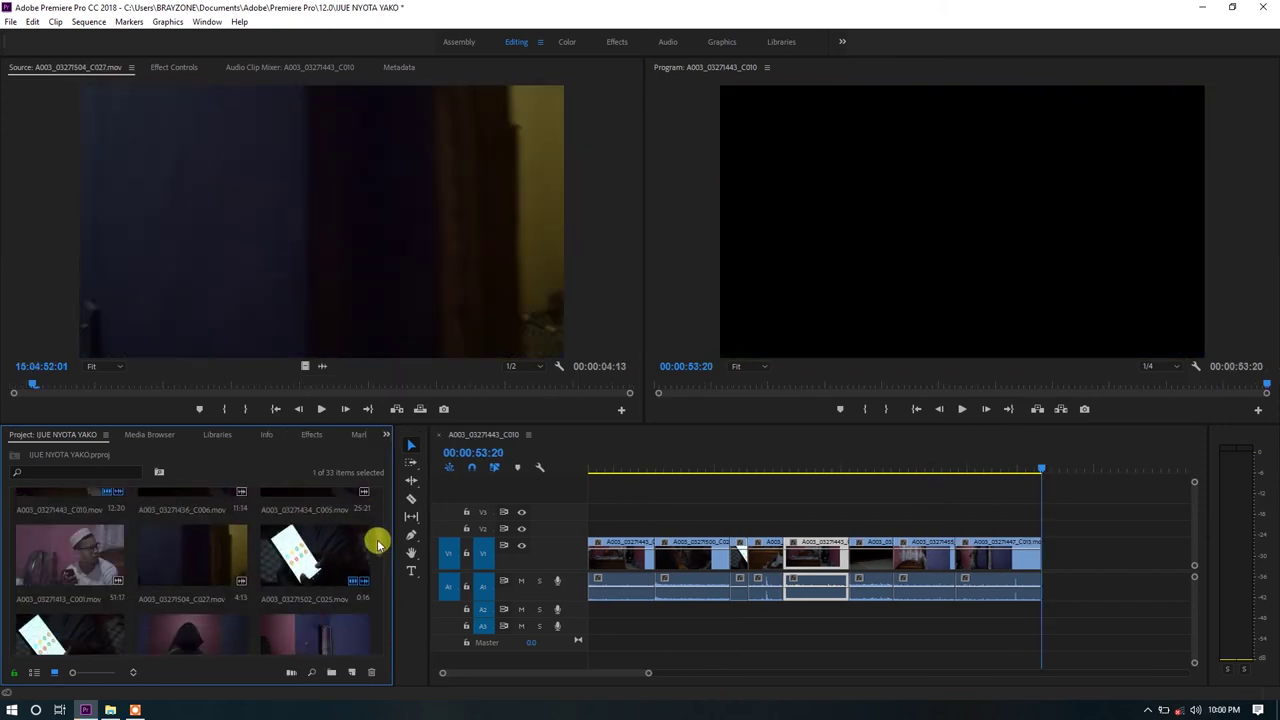
scroll(378, 543, up, 5)
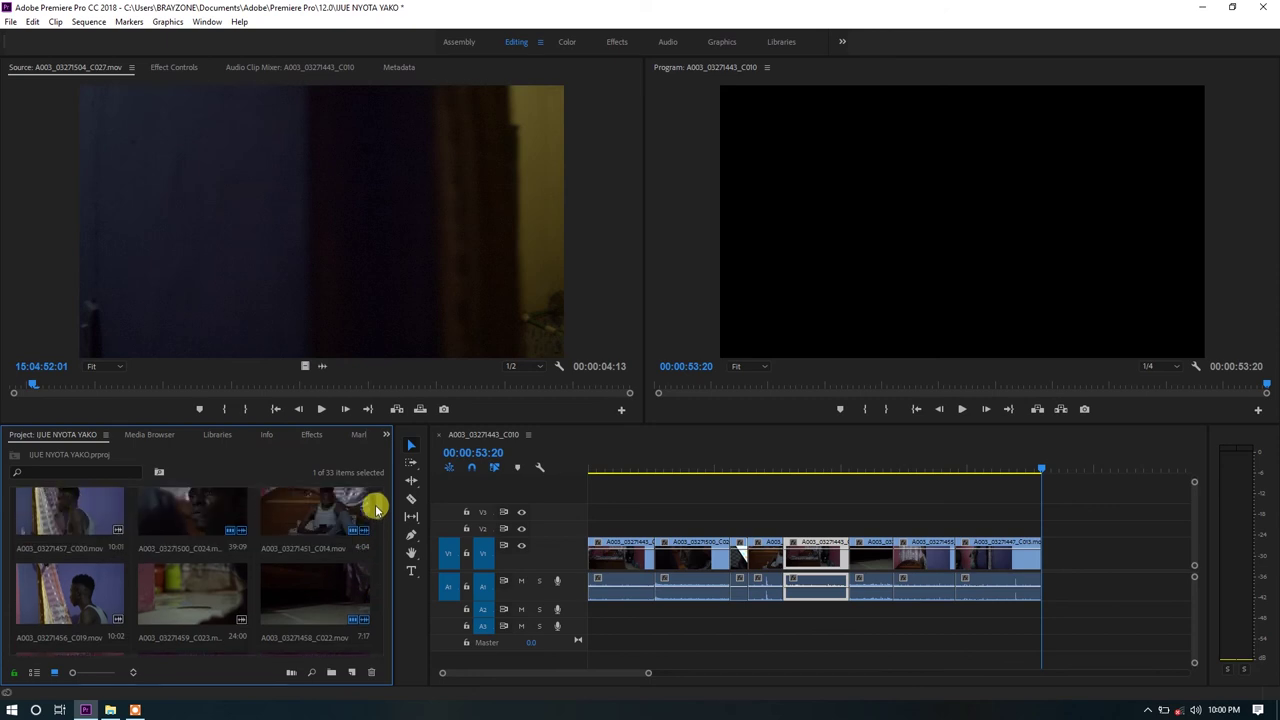
scroll(330, 549, up, 1)
double_click(80, 607)
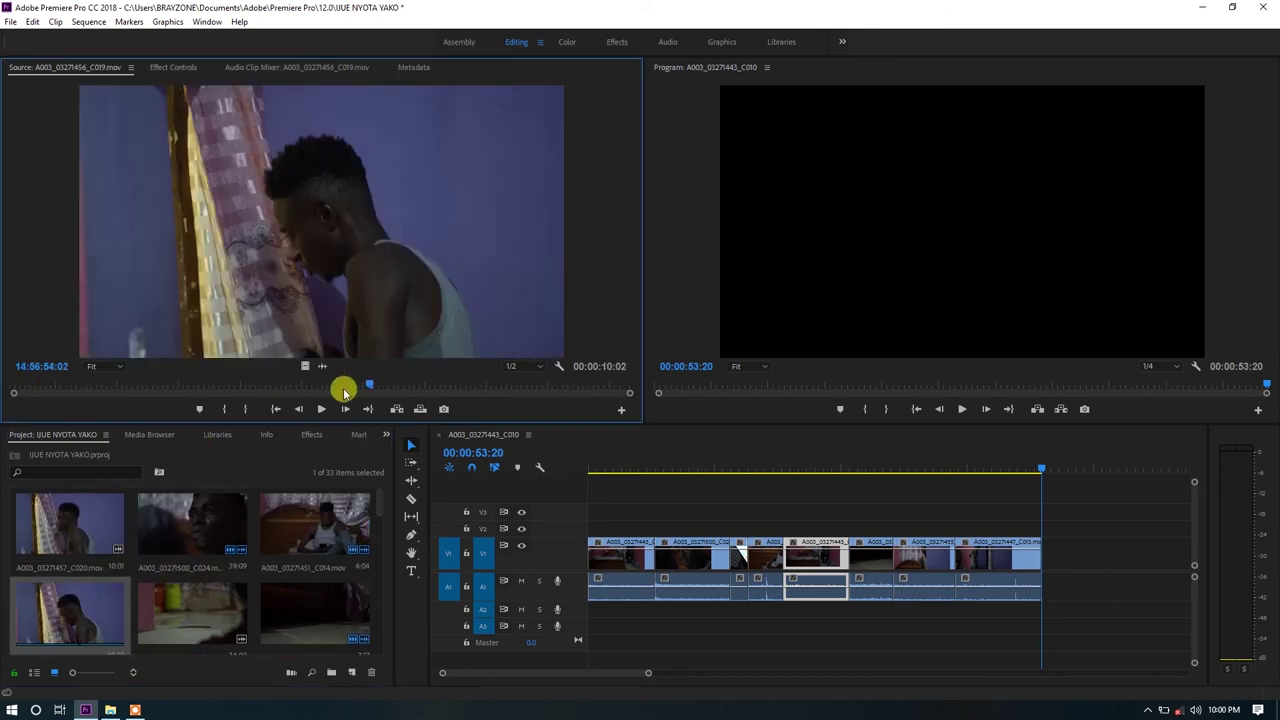
drag(367, 387, 514, 381)
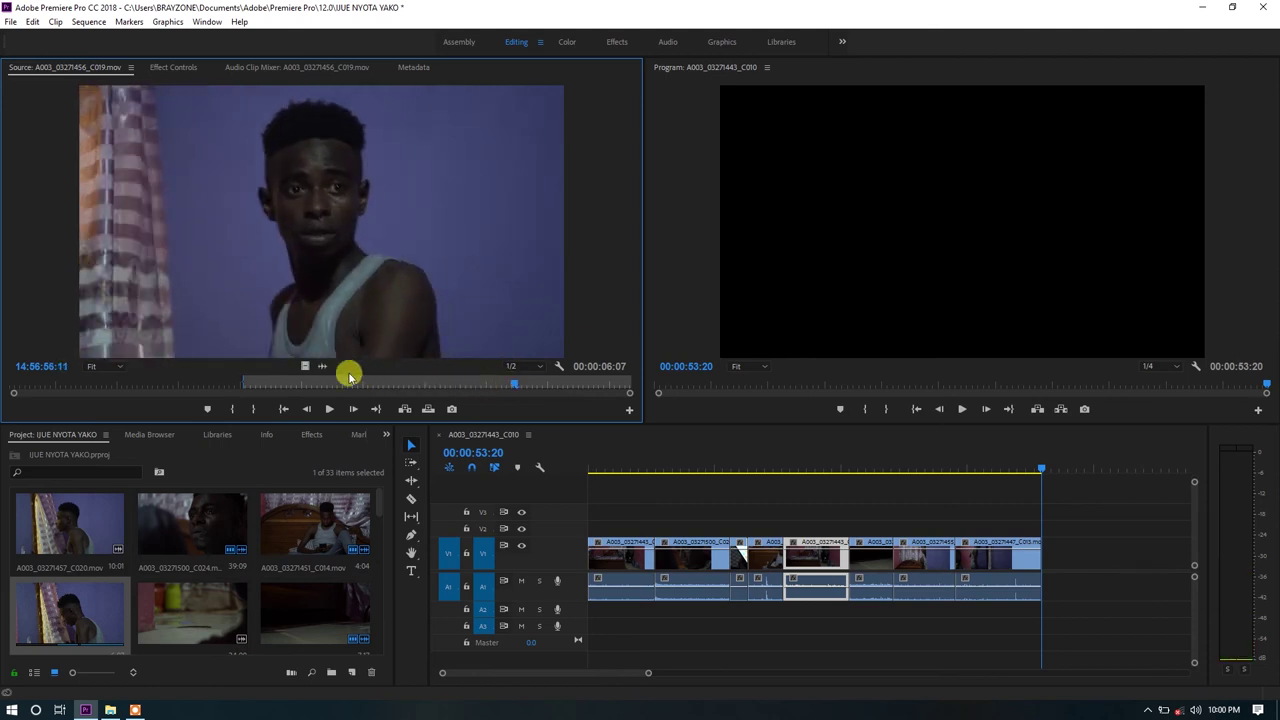
click(256, 409)
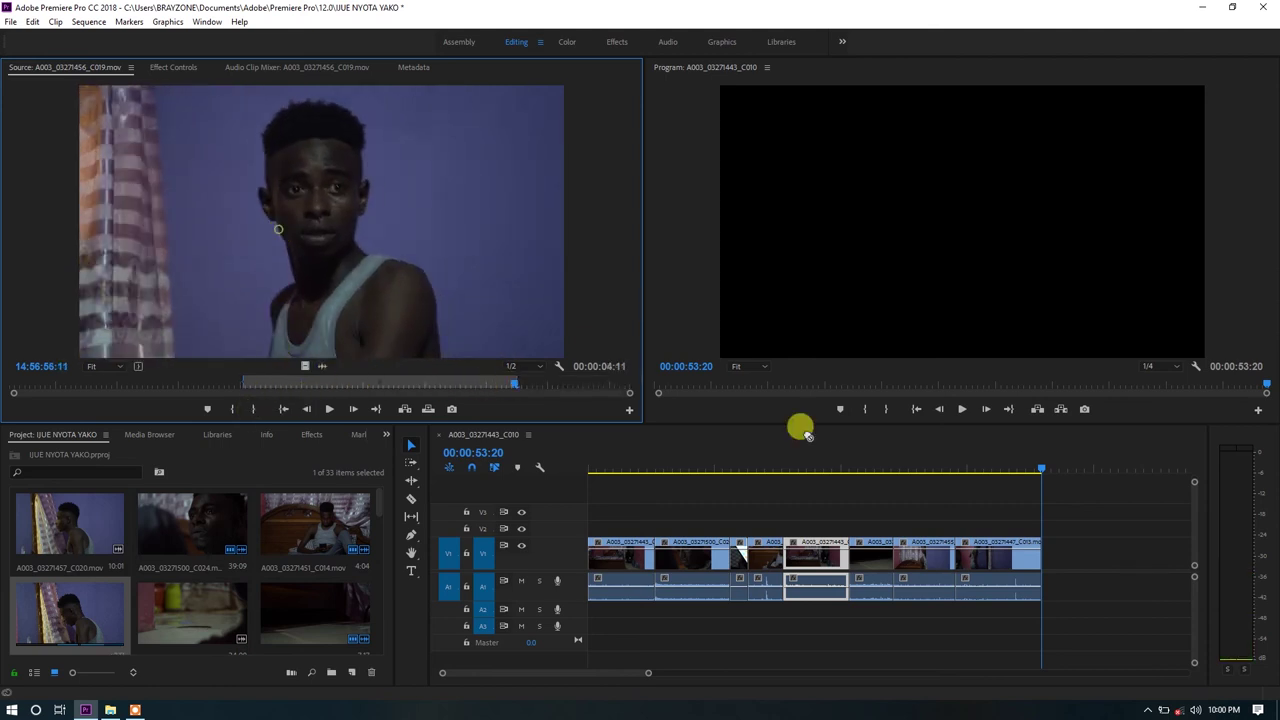
- Drag the marked C019 shot onto the end of V1 and play the new cut
drag(806, 432, 1043, 551)
click(1029, 460)
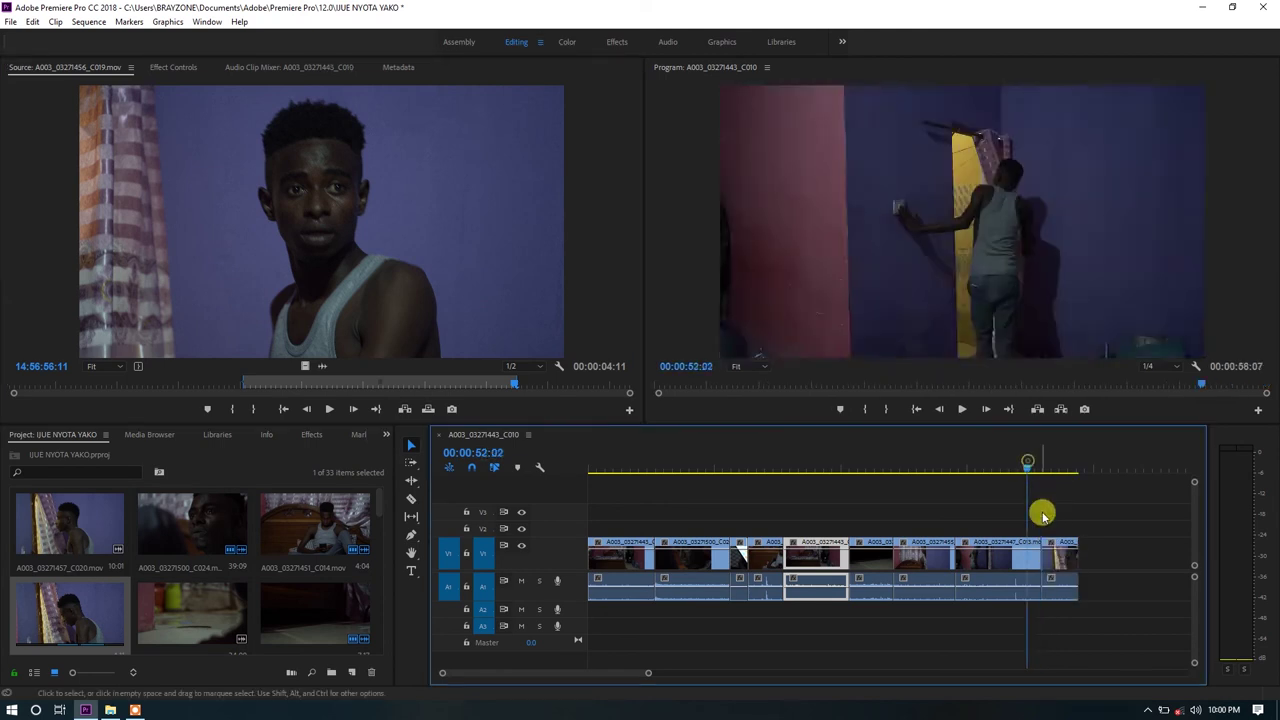
key(space)
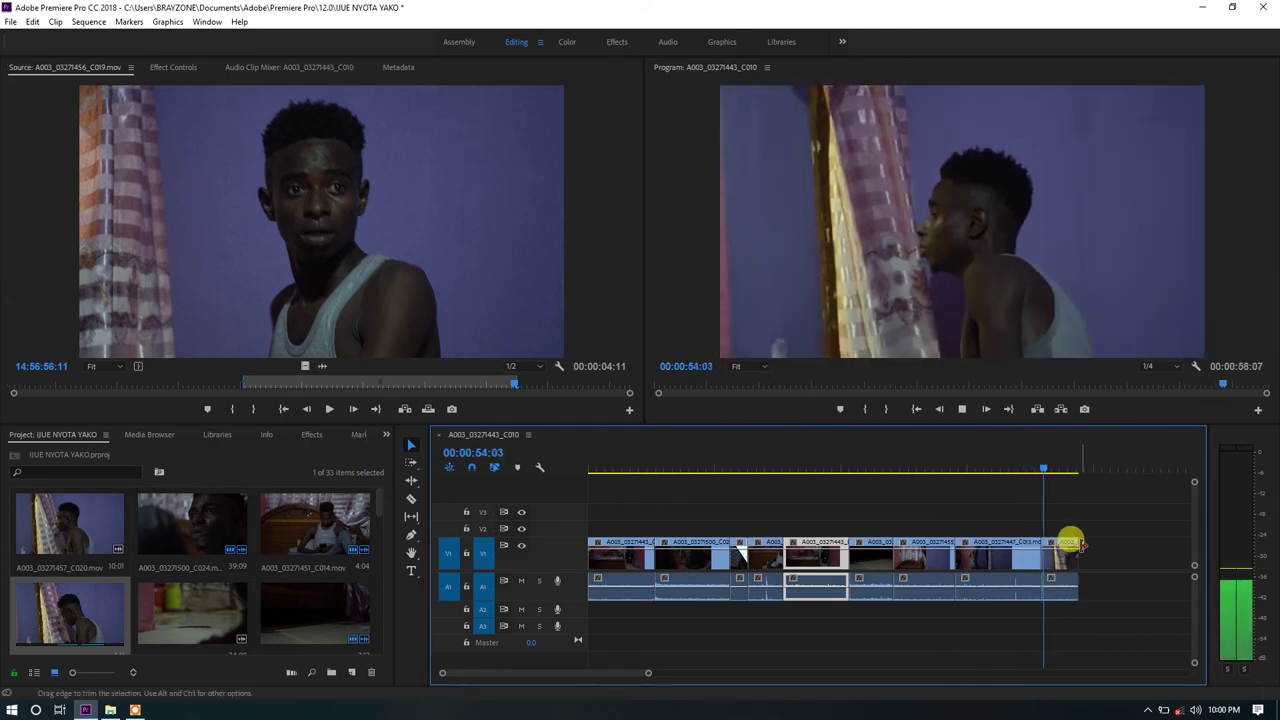
click(1040, 468)
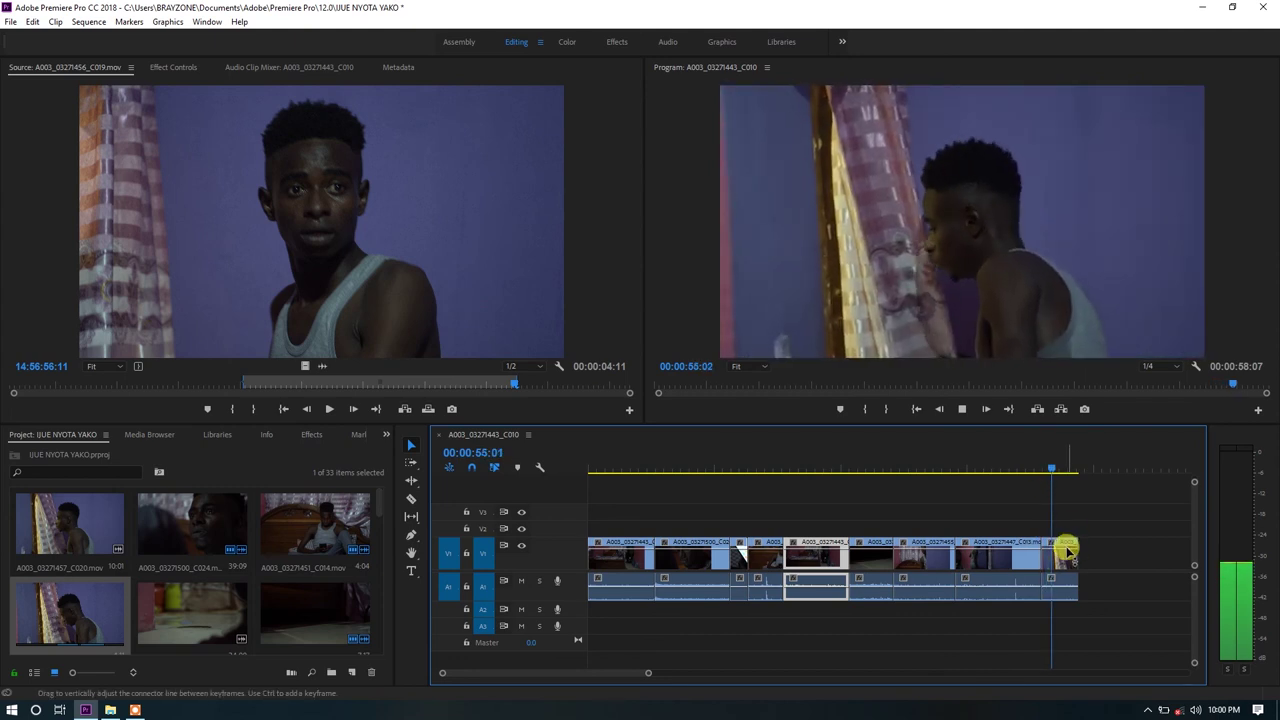
- Move C019 flush against the previous clip, then undo an accidental lengthening of its end
mouse_move(1068, 549)
mouse_down()
mouse_move(1051, 563)
mouse_move(1034, 551)
mouse_move(1063, 560)
mouse_move(1045, 558)
mouse_up()
click(1032, 467)
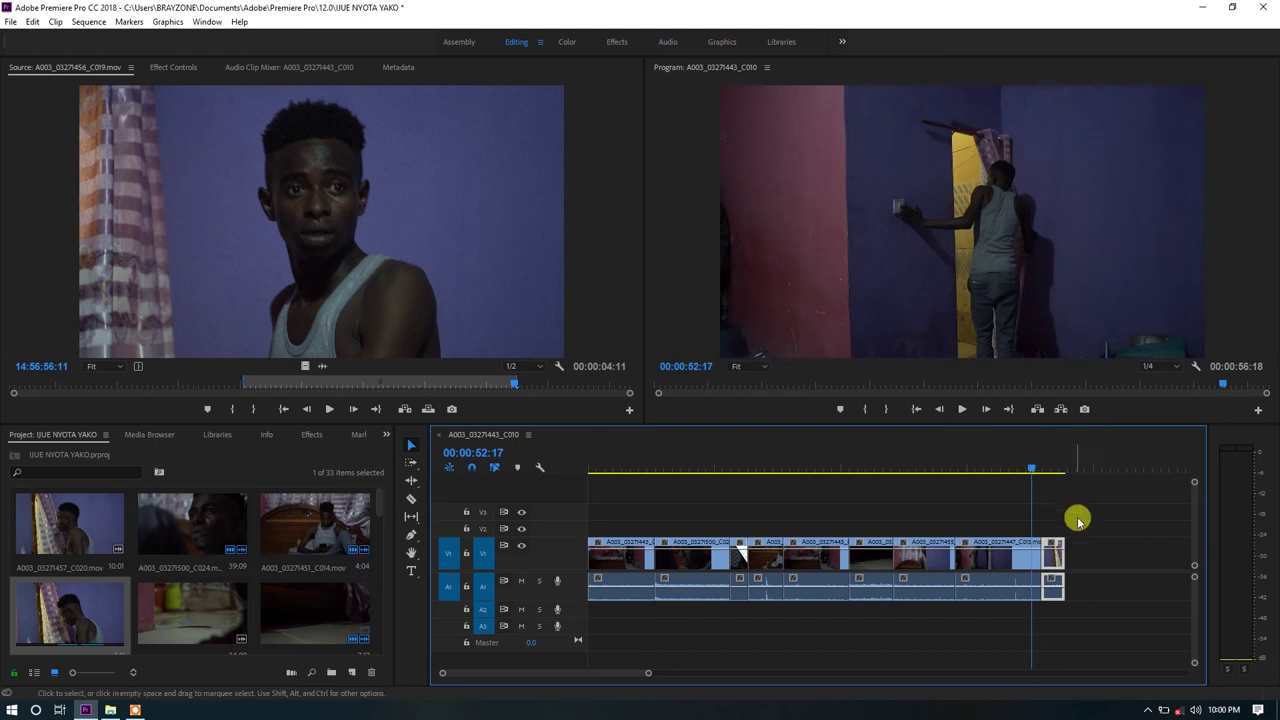
key(space)
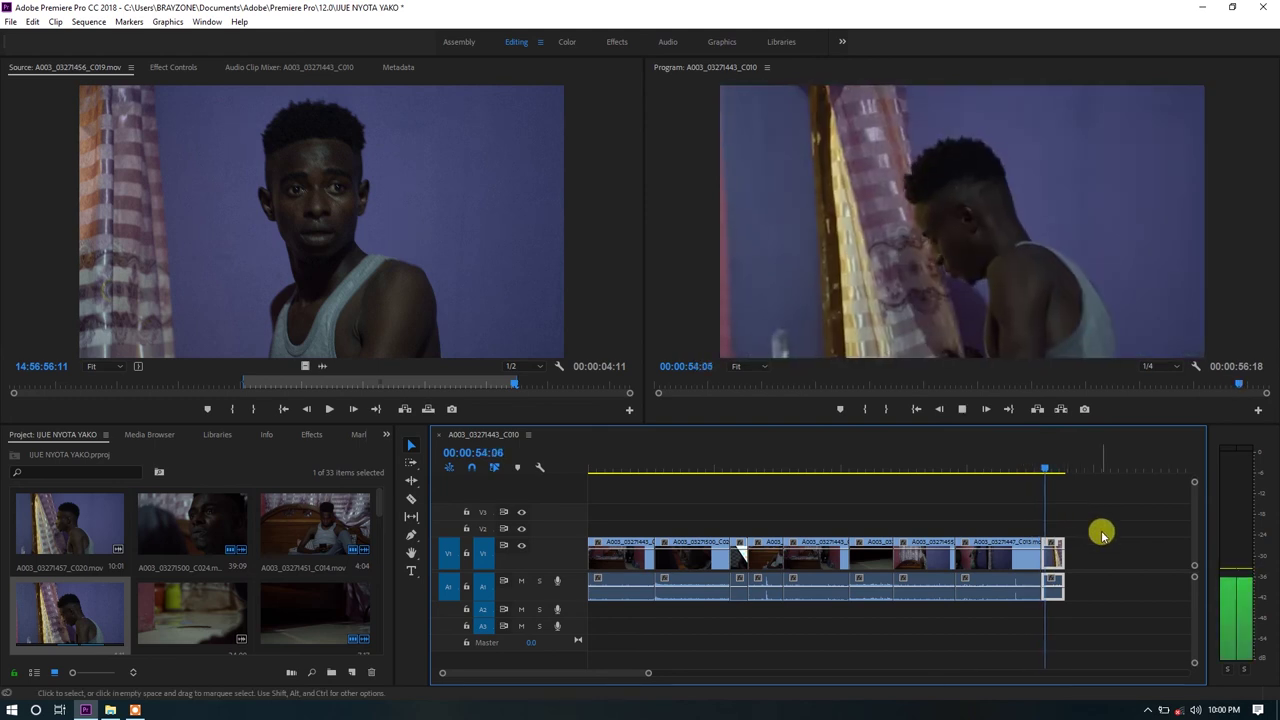
drag(1062, 551, 1080, 551)
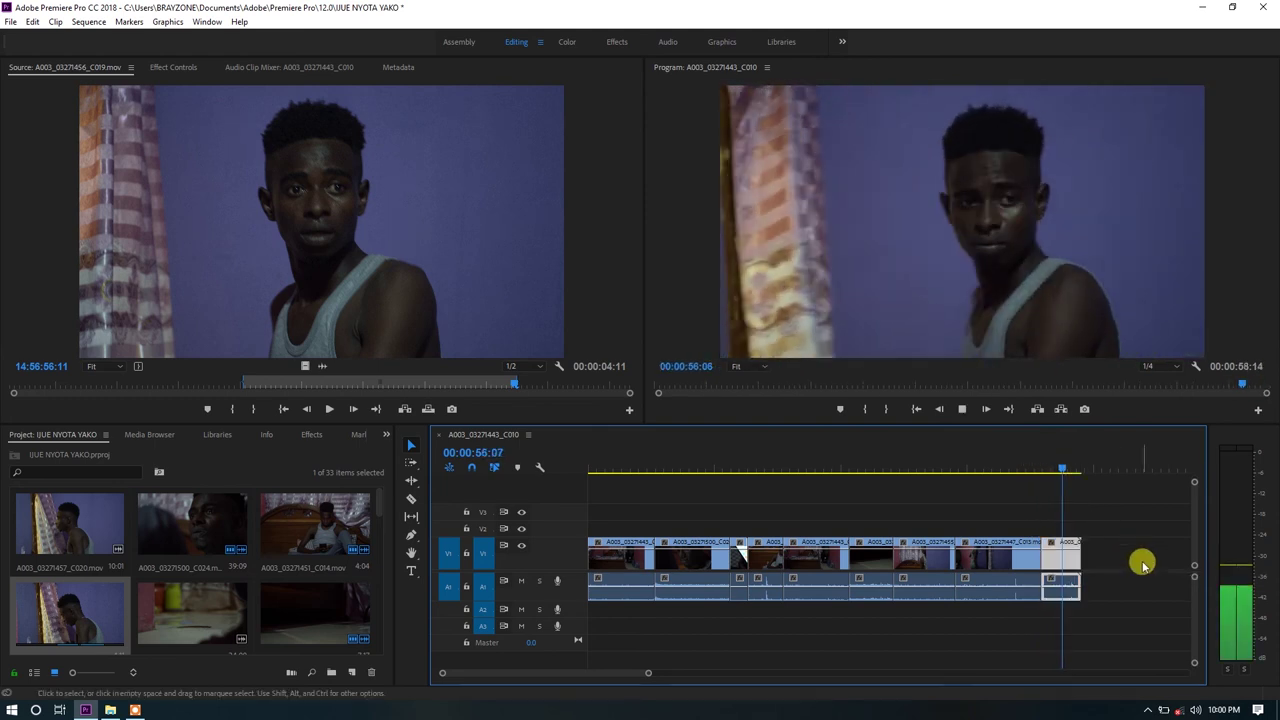
click(1068, 552)
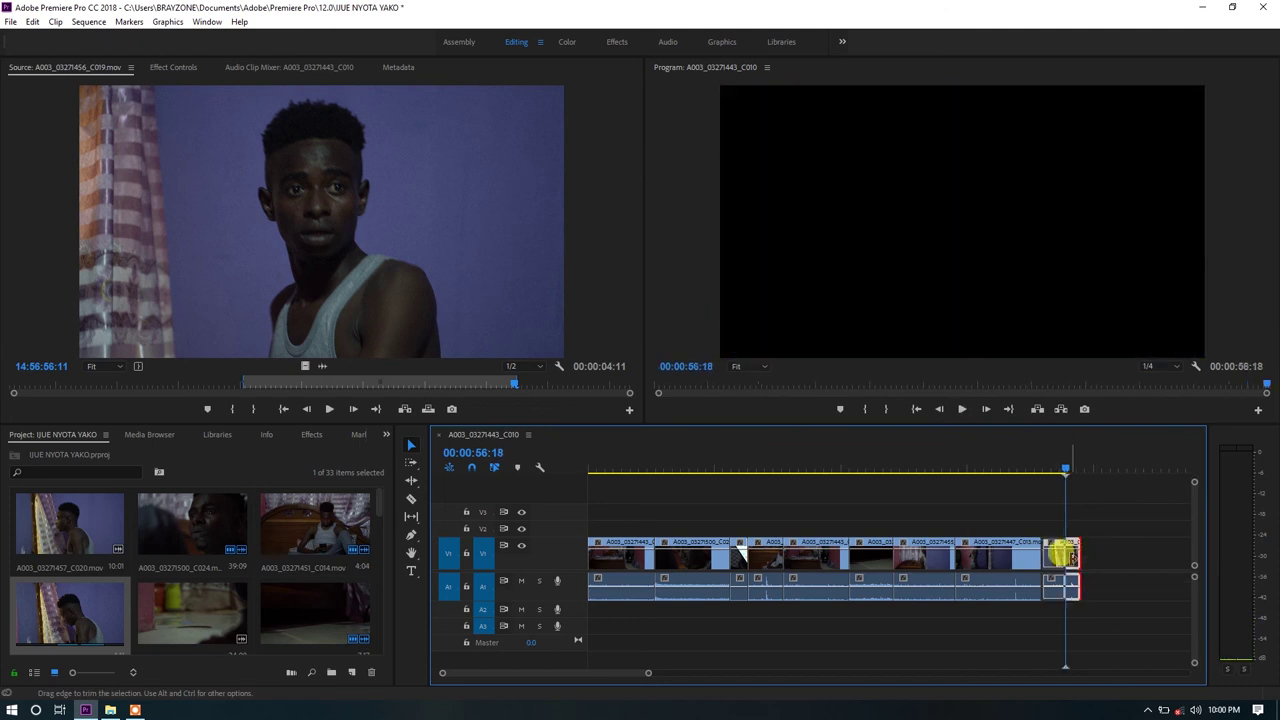
key(ctrl+z)
- Load C028, mark a 20-frame In-Out slice, and drag it to the sequence end
scroll(286, 600, down, 3)
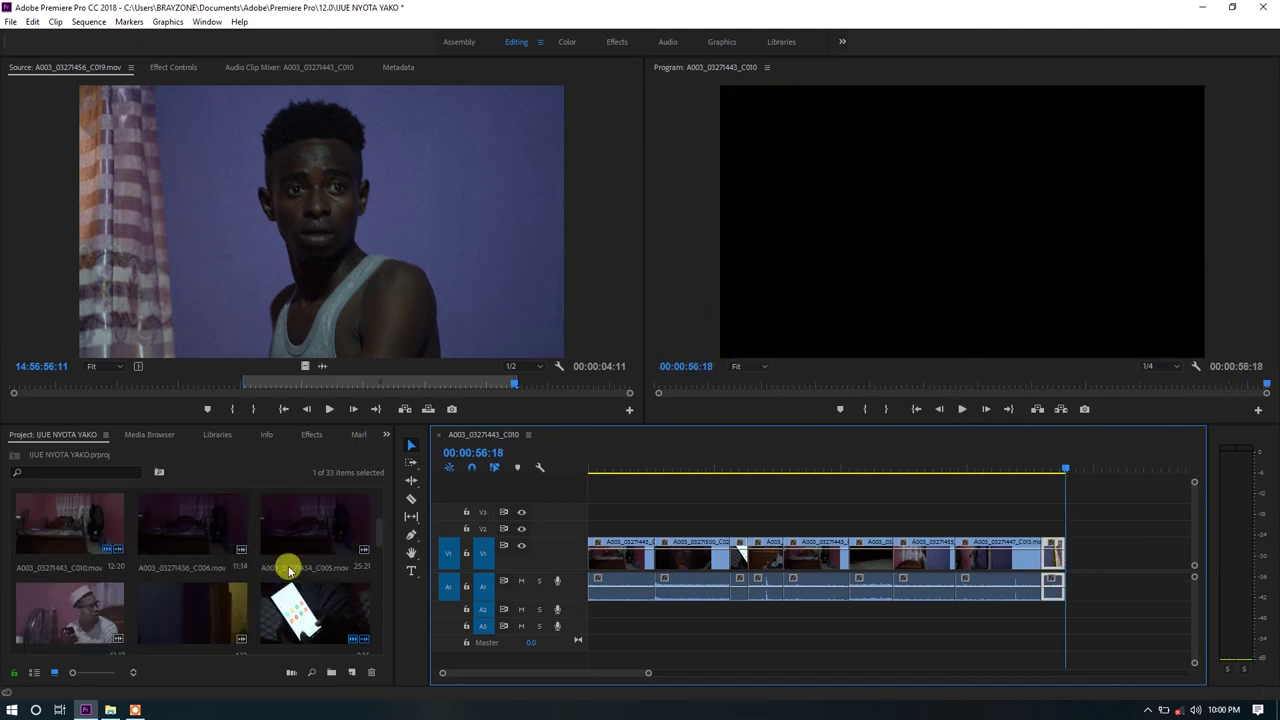
double_click(209, 608)
click(266, 384)
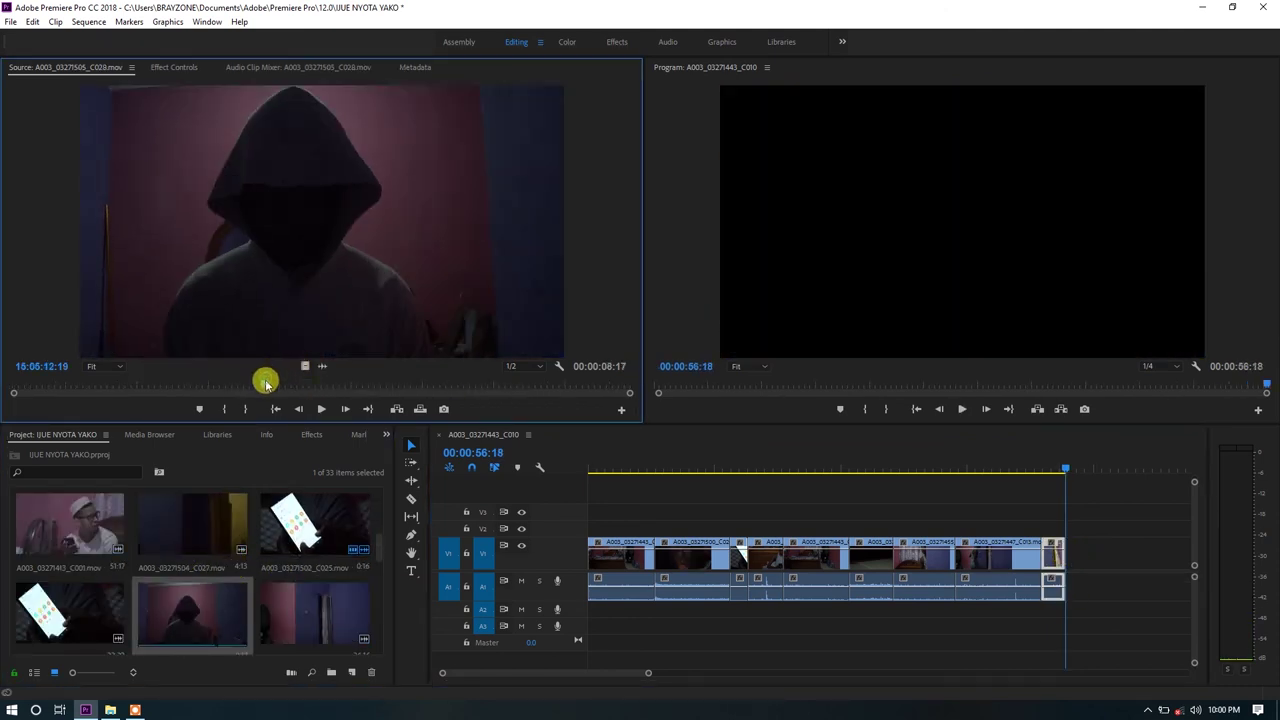
drag(258, 384, 156, 393)
click(217, 408)
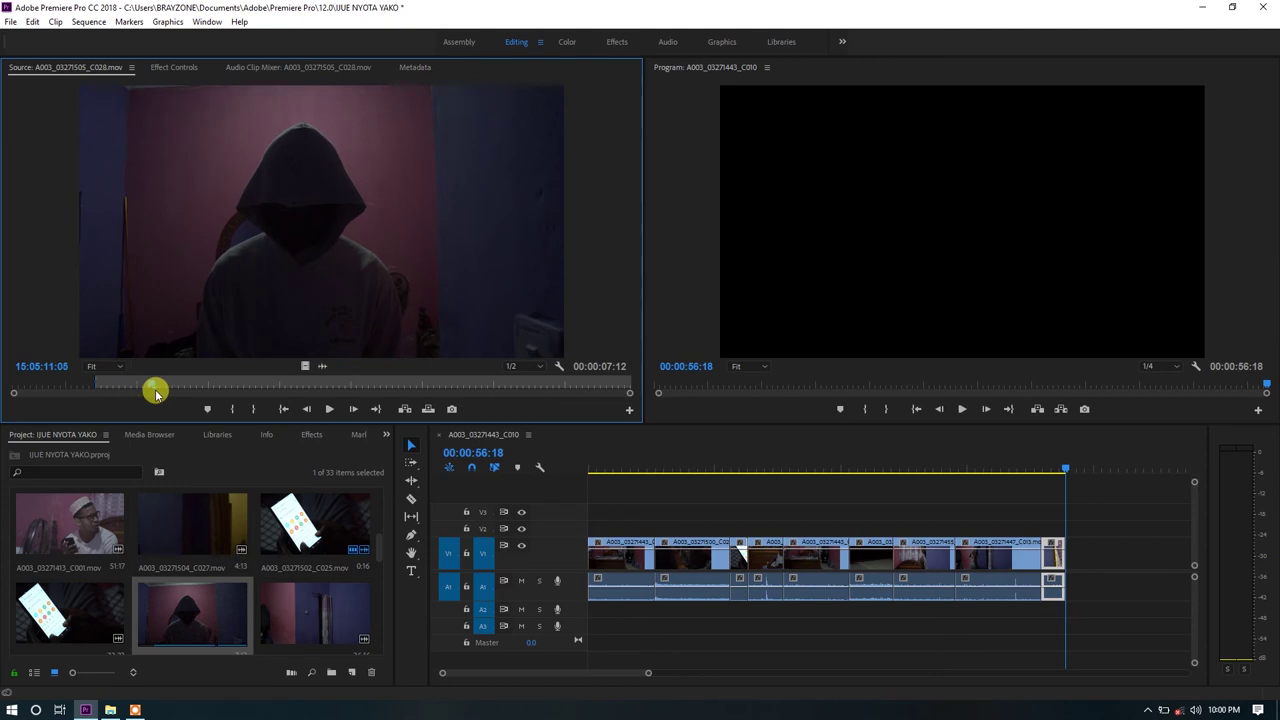
click(254, 410)
drag(234, 269, 1093, 482)
- Play and scrub the sequence end to review the final C028 cut
click(1093, 482)
key(space)
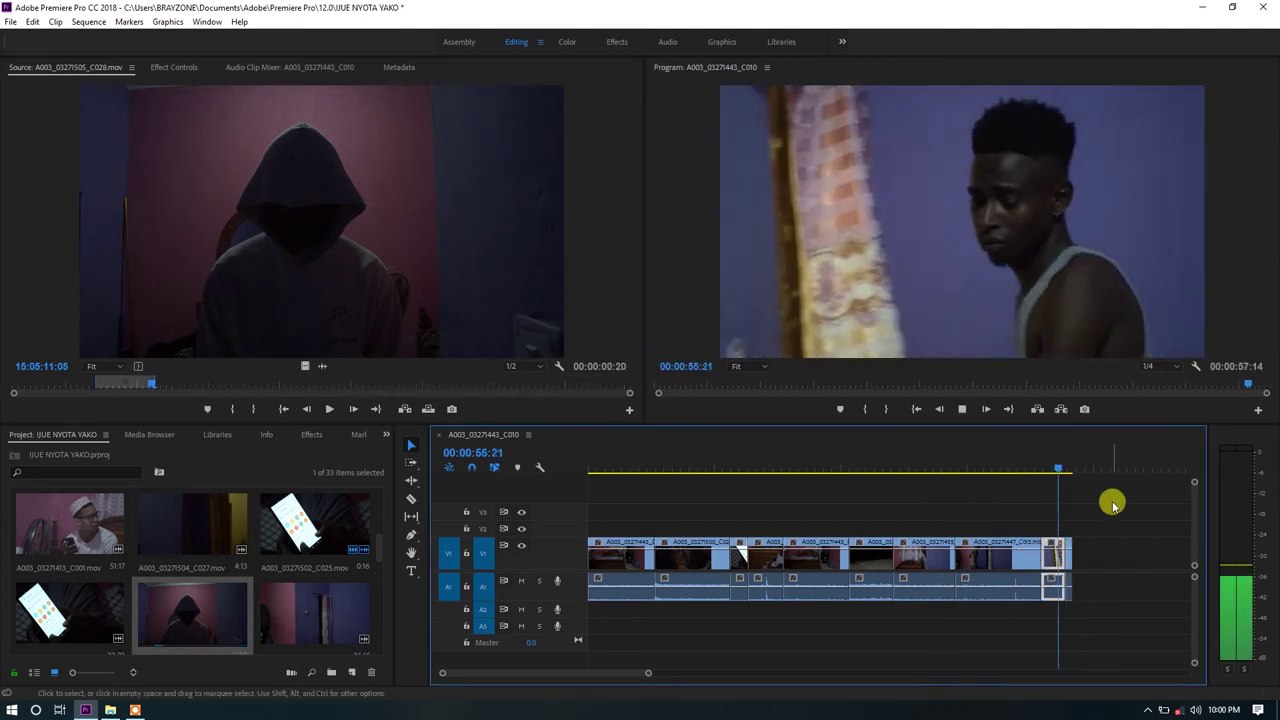
drag(1066, 463, 1062, 460)
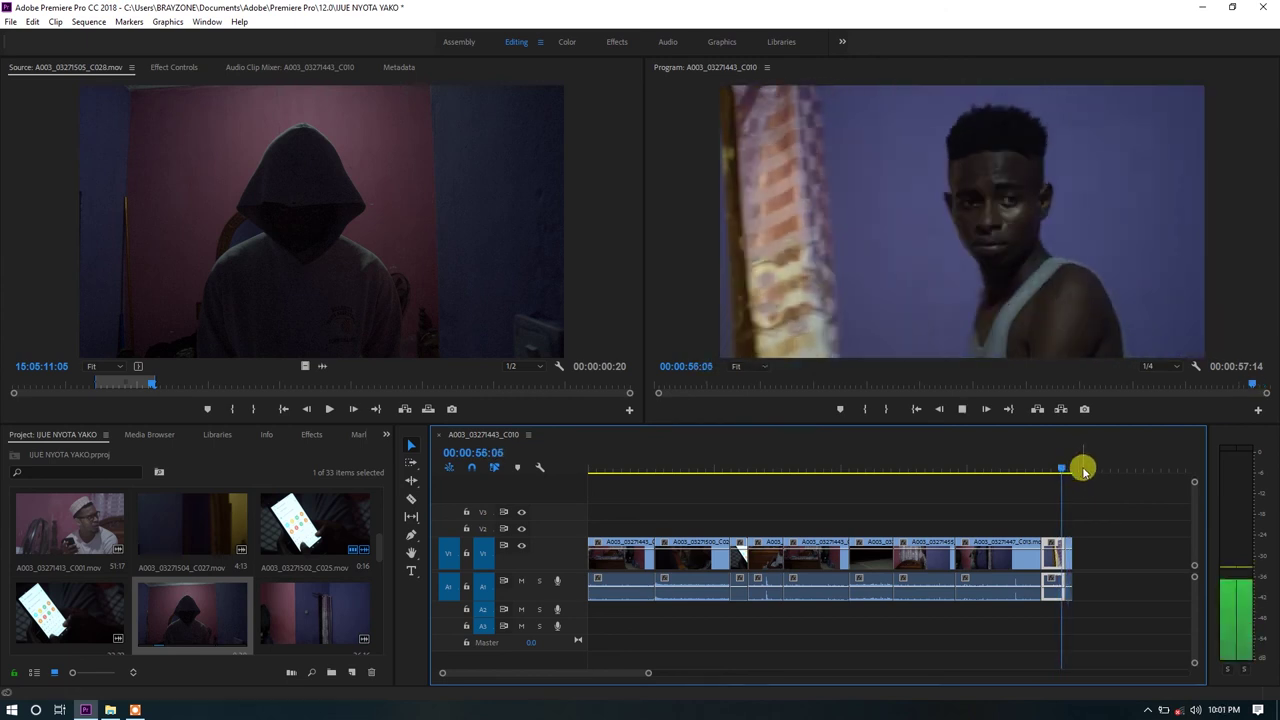
click(1065, 466)
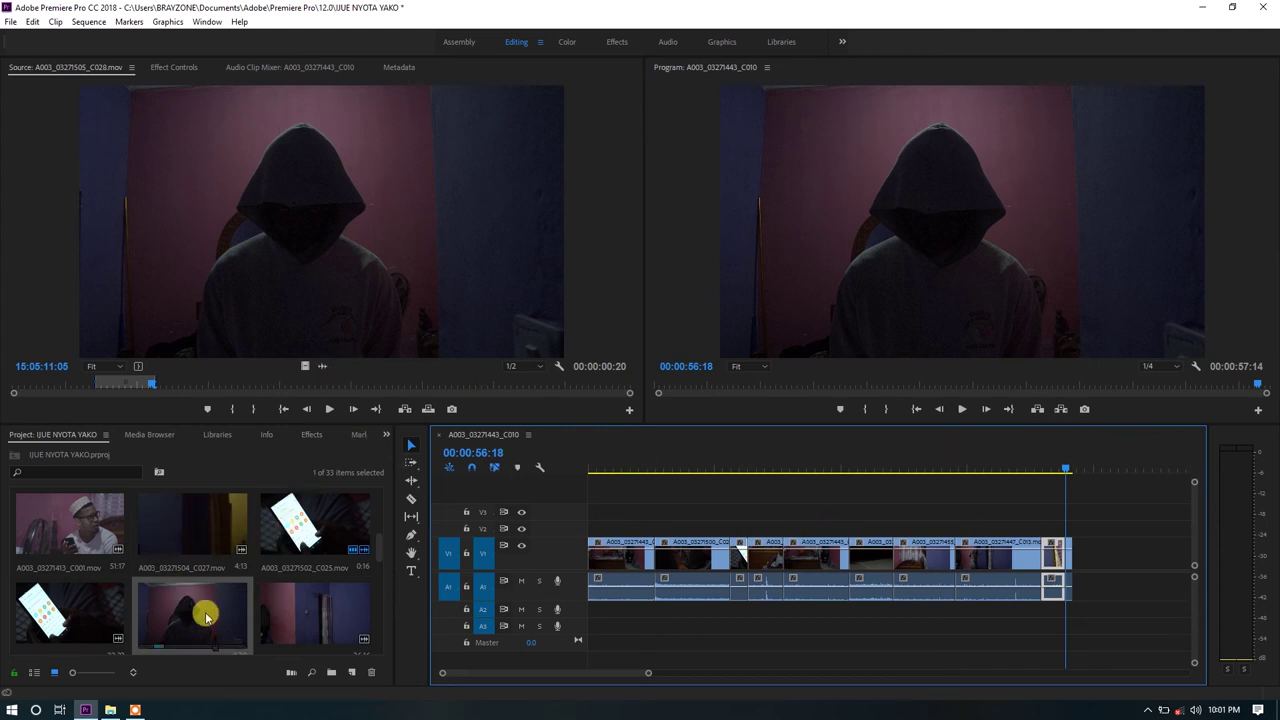
- Load C020, mark a 16-frame In-Out range, and insert it at the sequence end with the comma key
scroll(286, 598, down, 3)
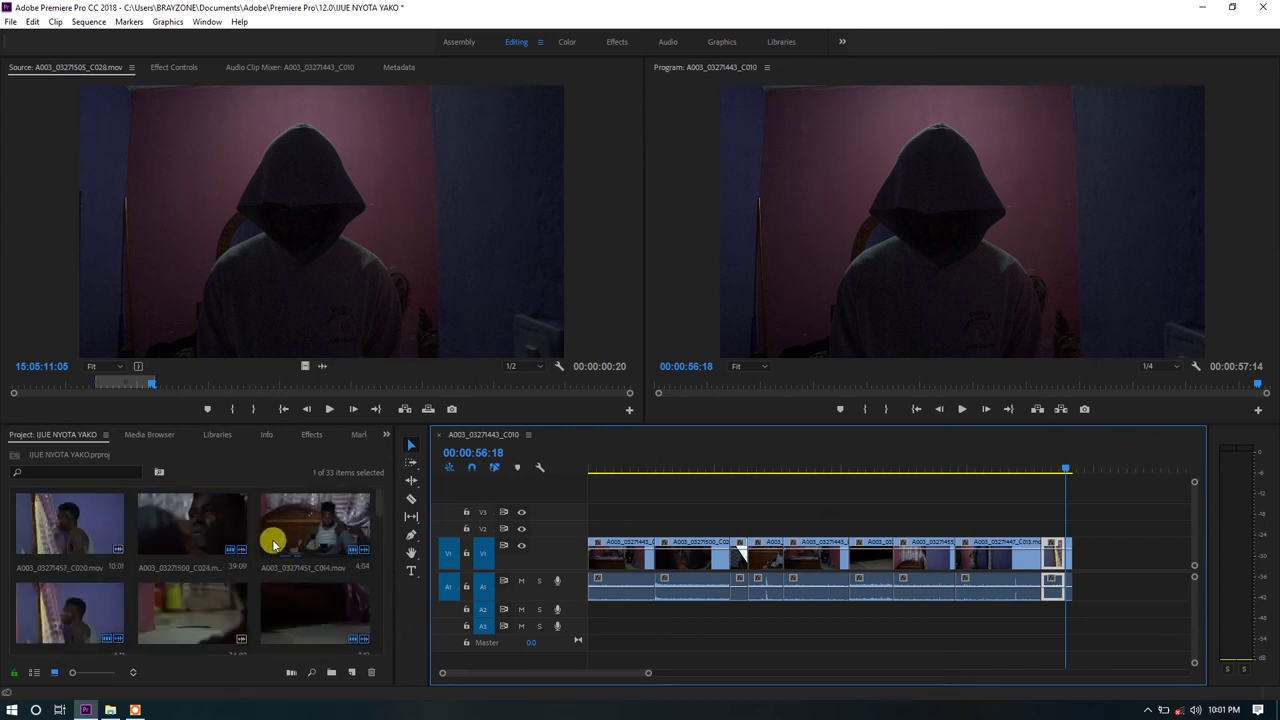
click(381, 506)
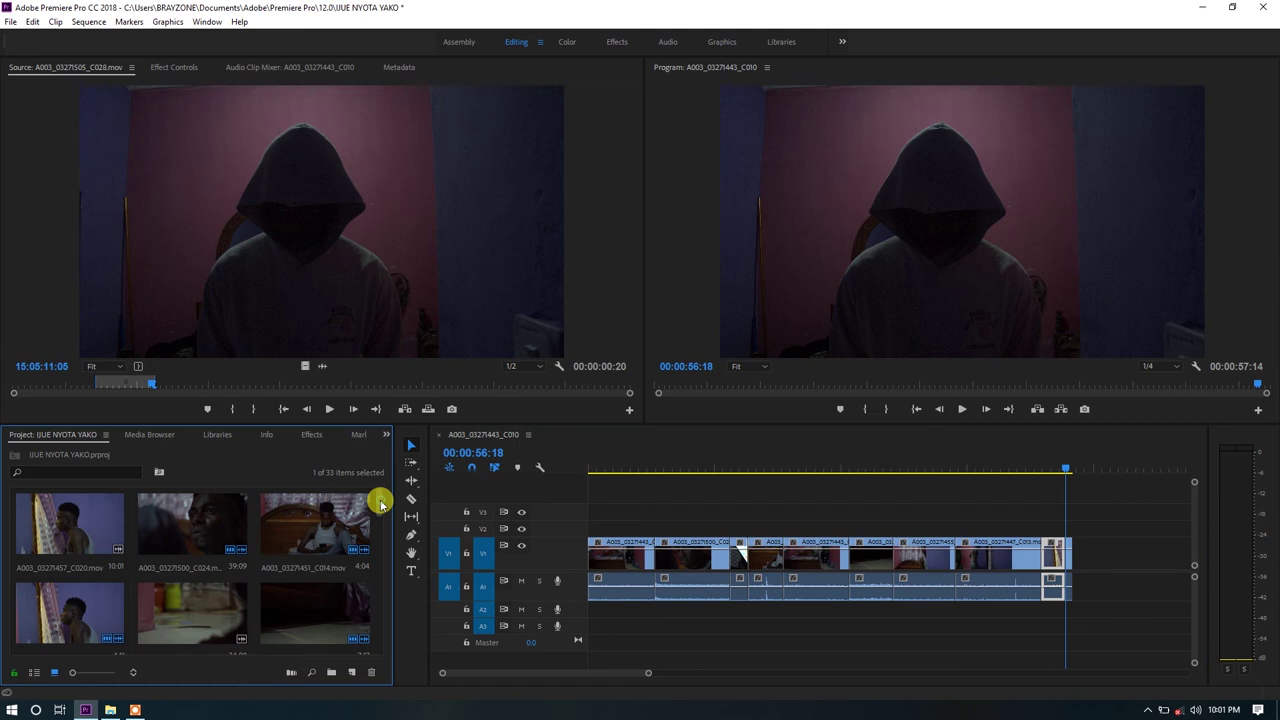
double_click(78, 521)
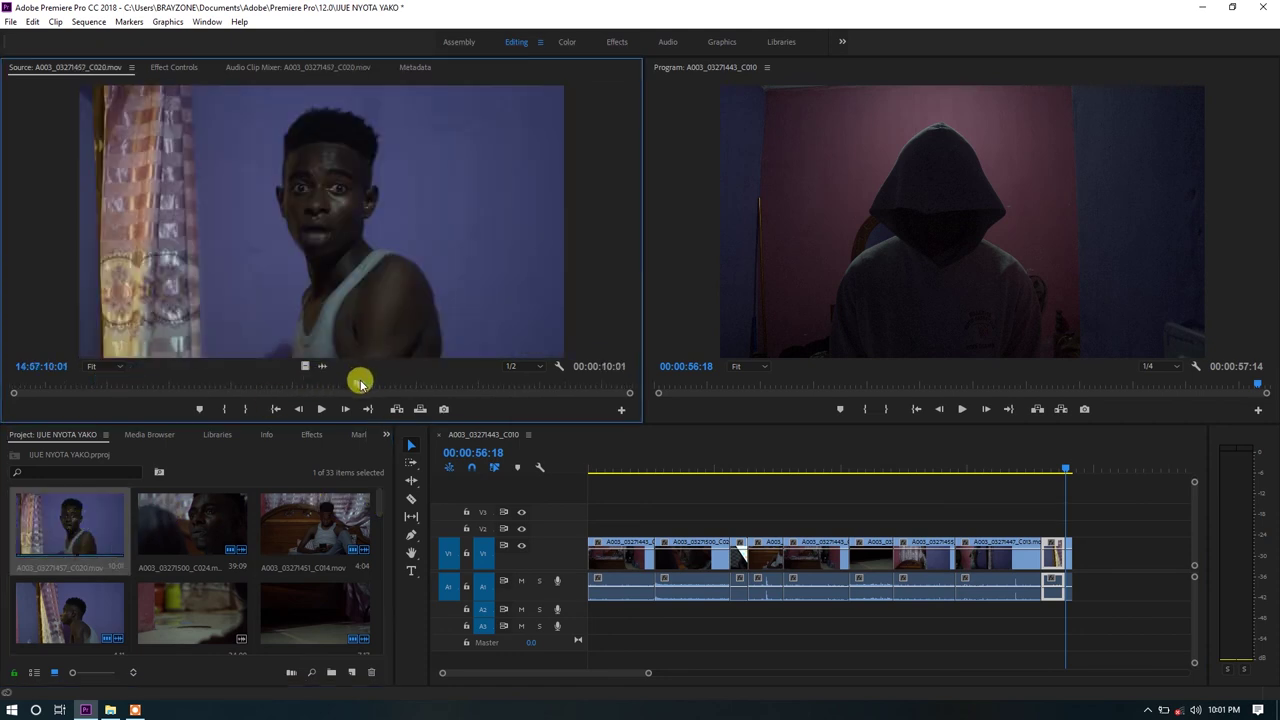
mouse_move(363, 384)
mouse_down()
mouse_move(306, 384)
mouse_move(380, 388)
mouse_up()
click(236, 412)
click(255, 409)
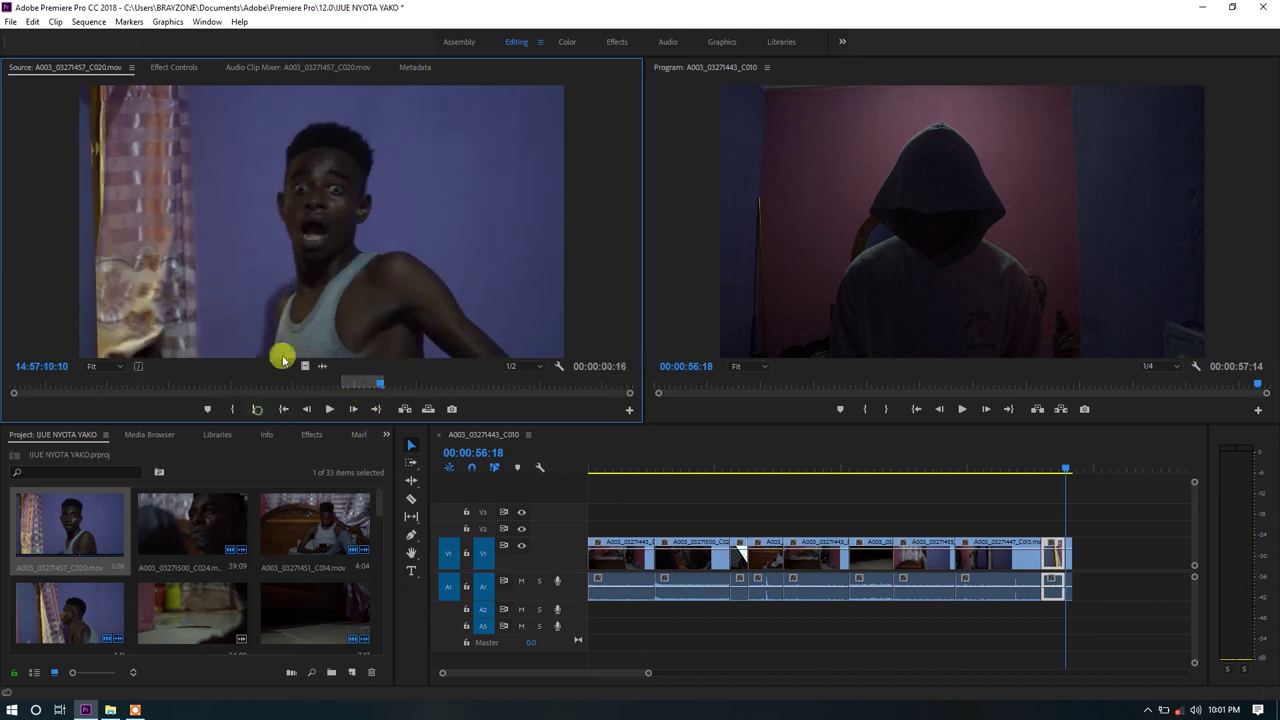
key(comma)
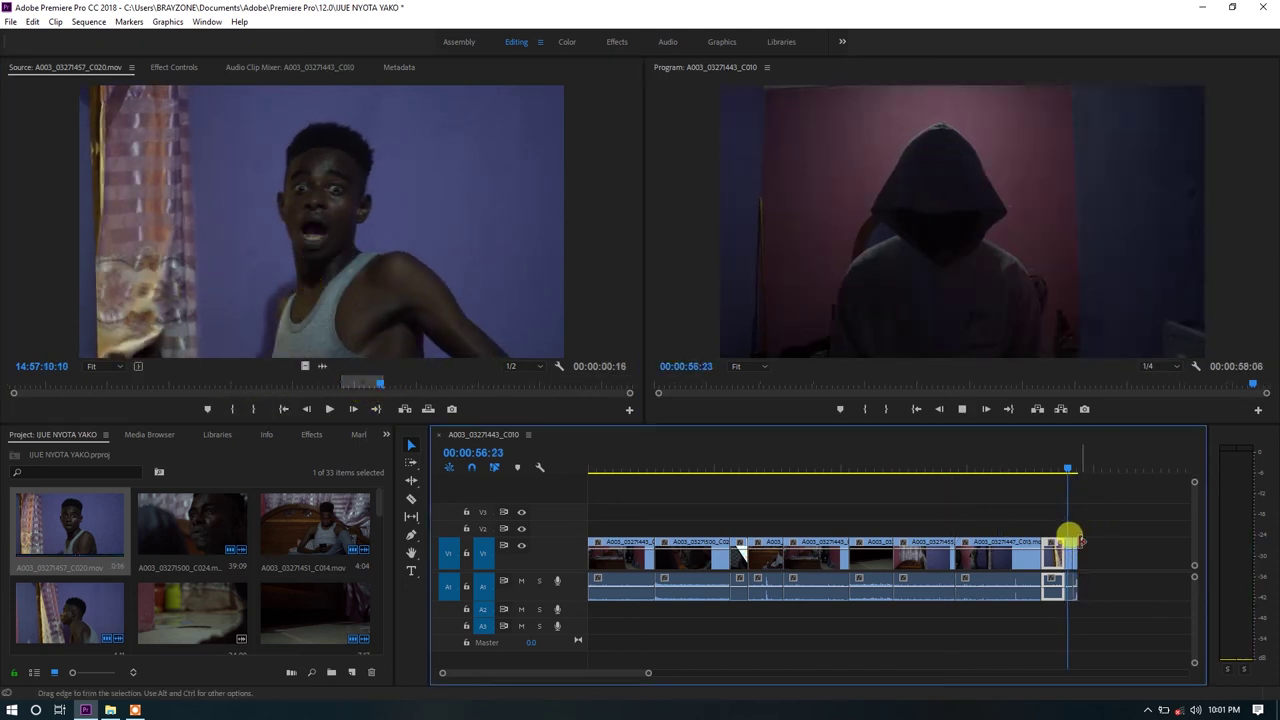
key(space)
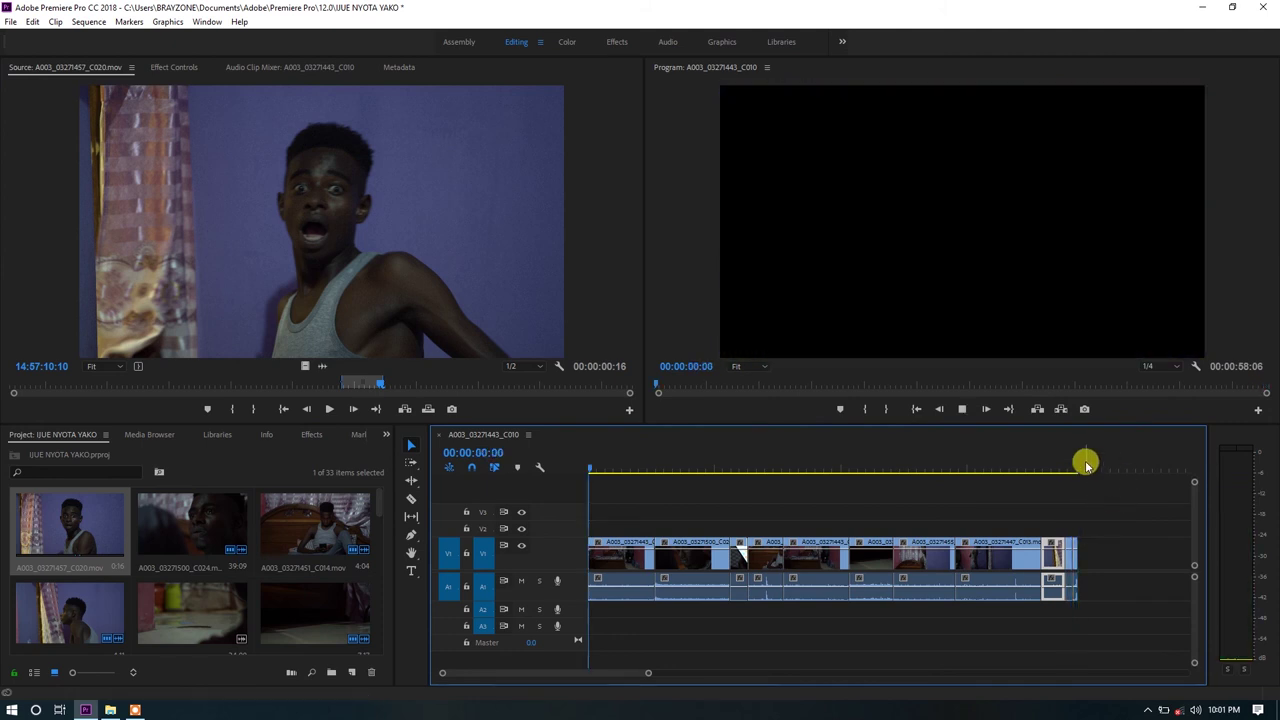
- Mark the sequence Out point at 00:00:58:04, then bring the playhead back toward the start
click(1084, 472)
click(1080, 472)
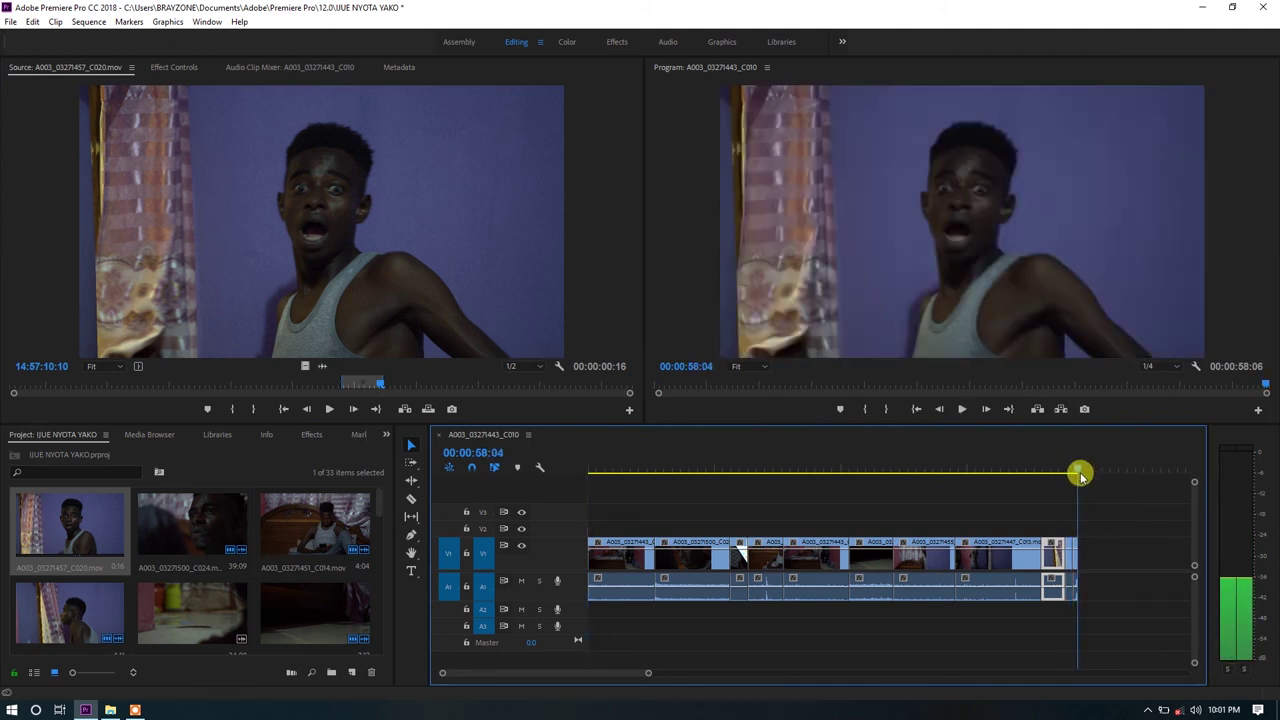
click(888, 410)
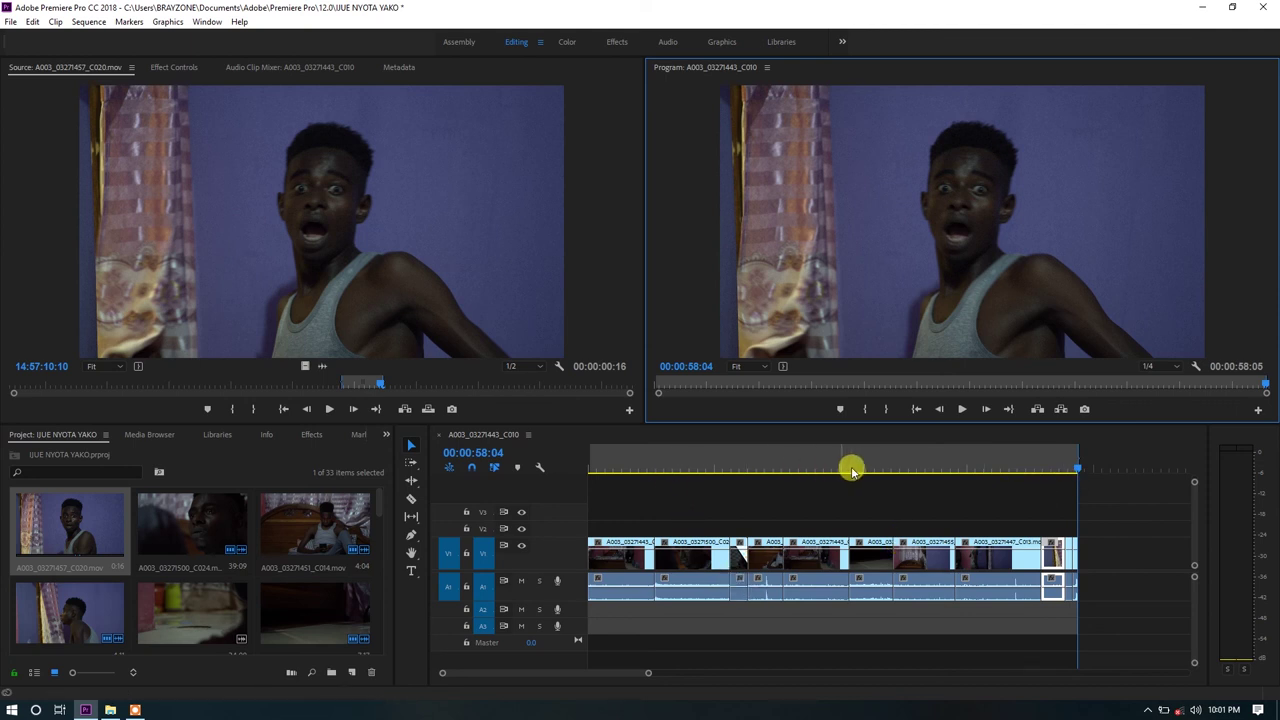
drag(851, 471, 957, 473)
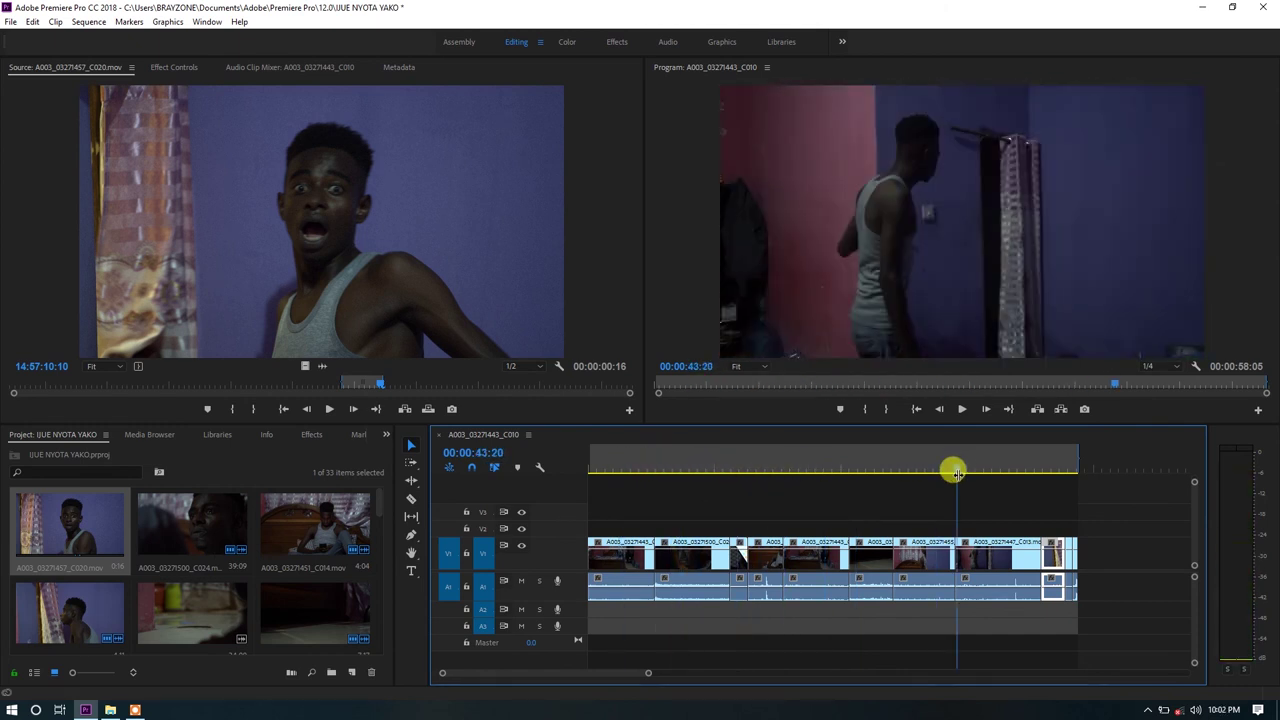
drag(1128, 594, 686, 523)
click(616, 462)
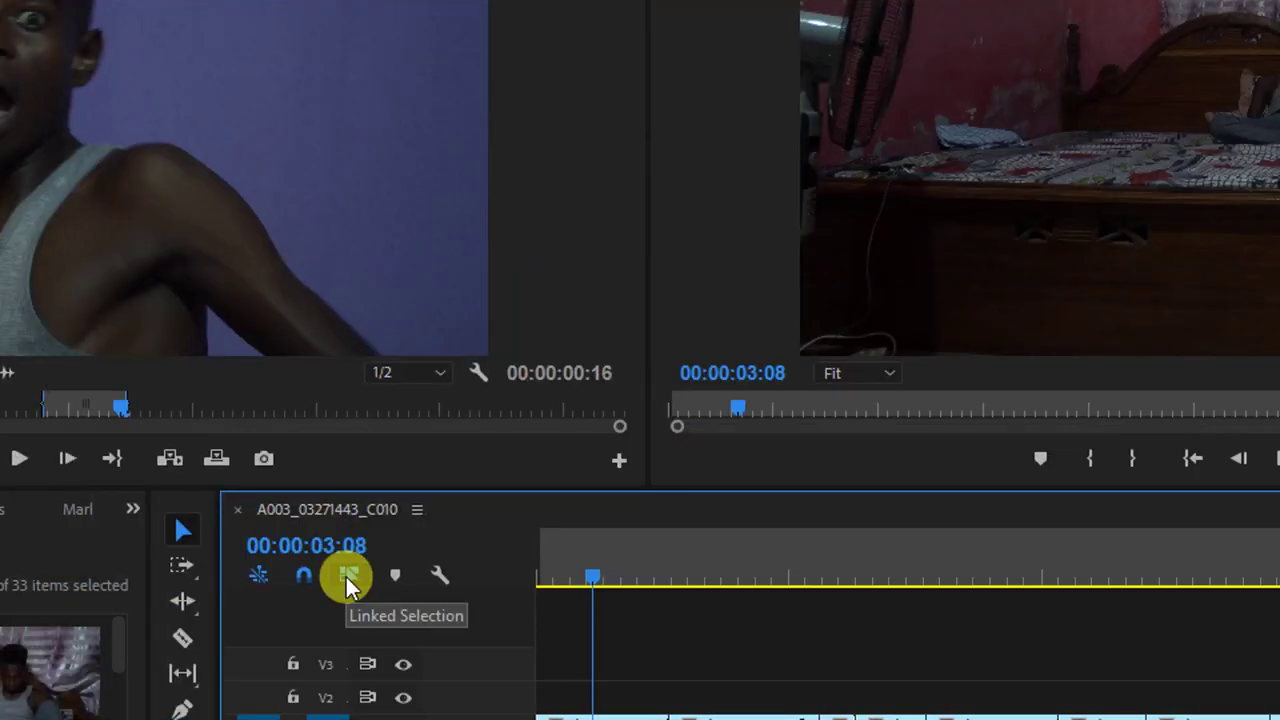
click(494, 470)
click(349, 578)
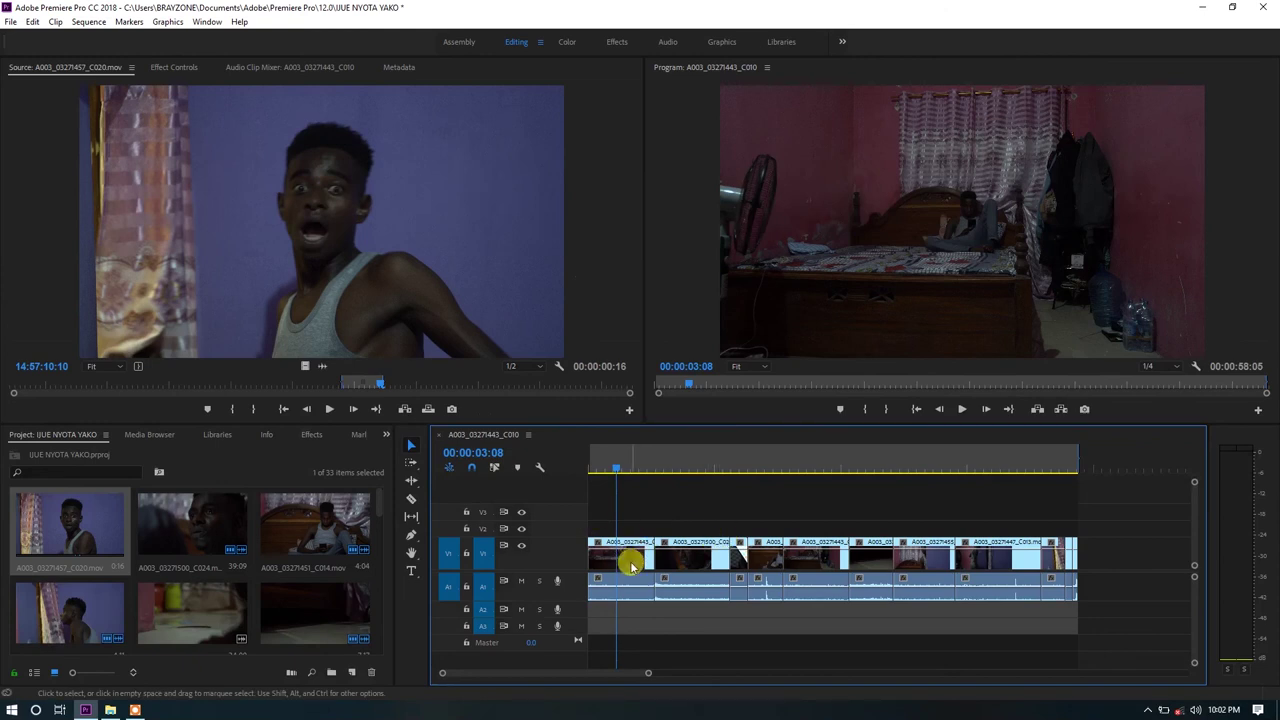
drag(645, 672, 609, 672)
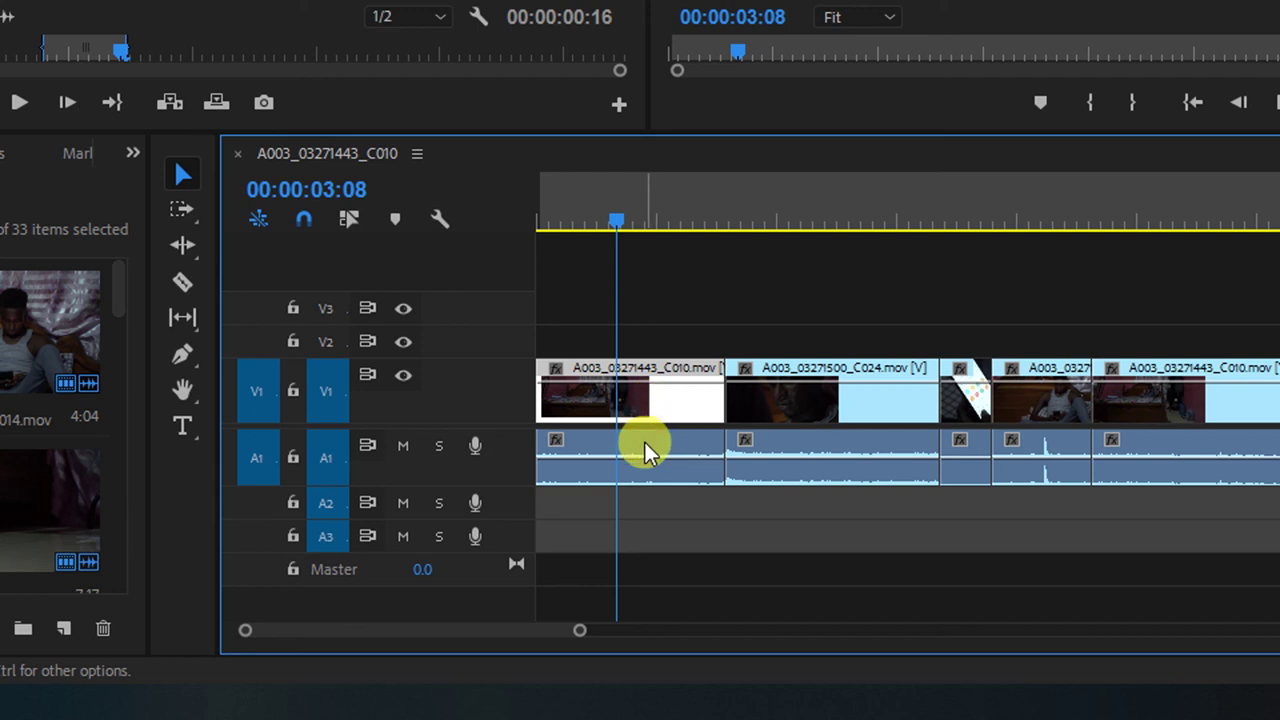
click(645, 452)
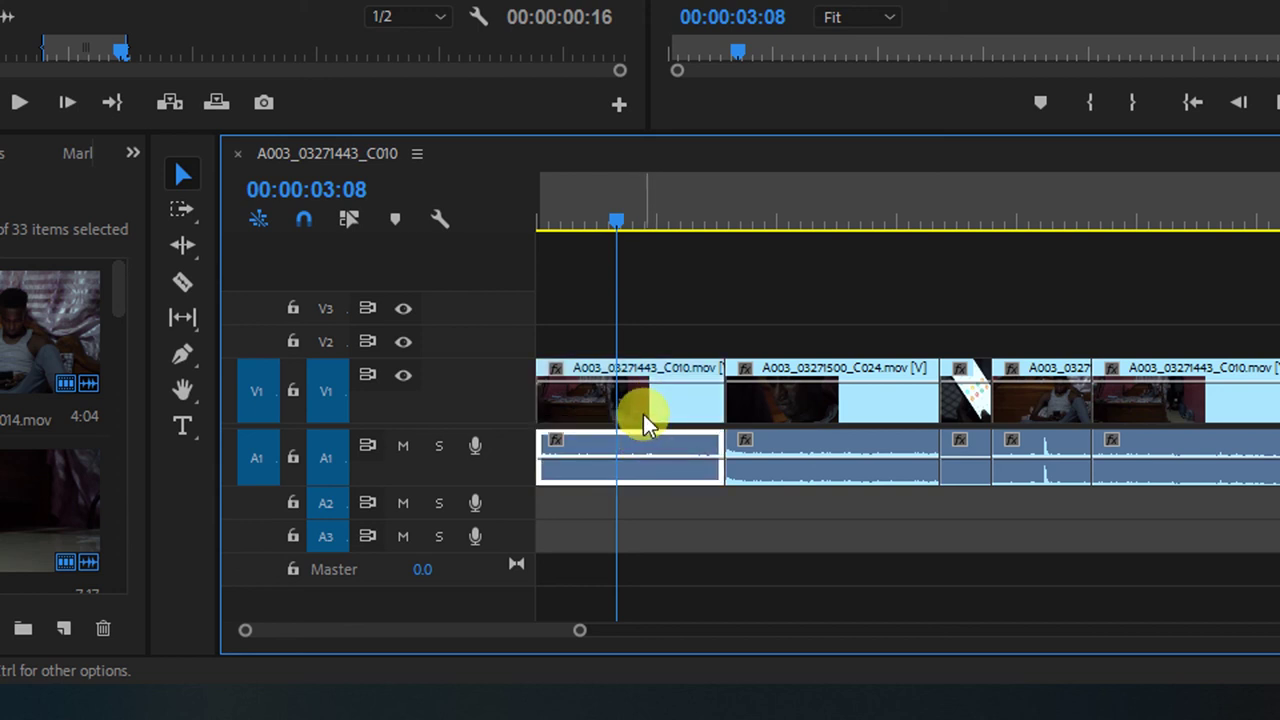
key(Delete)
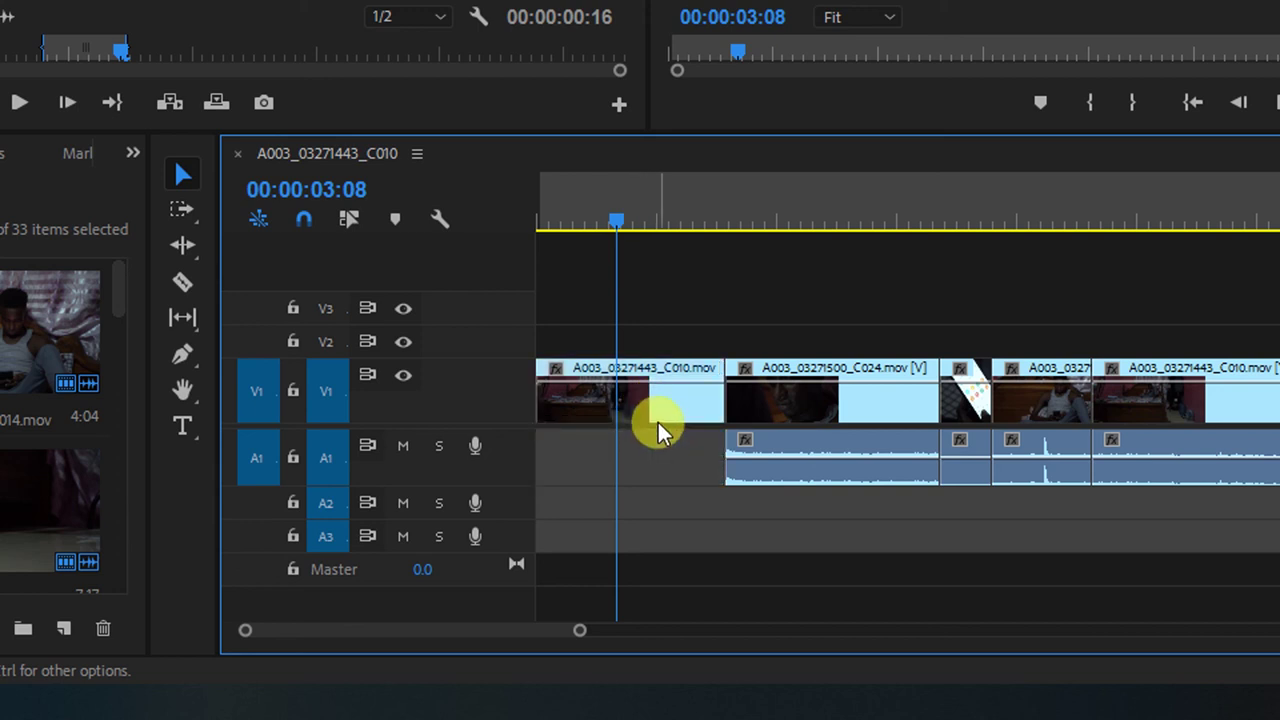
key(ctrl+z)
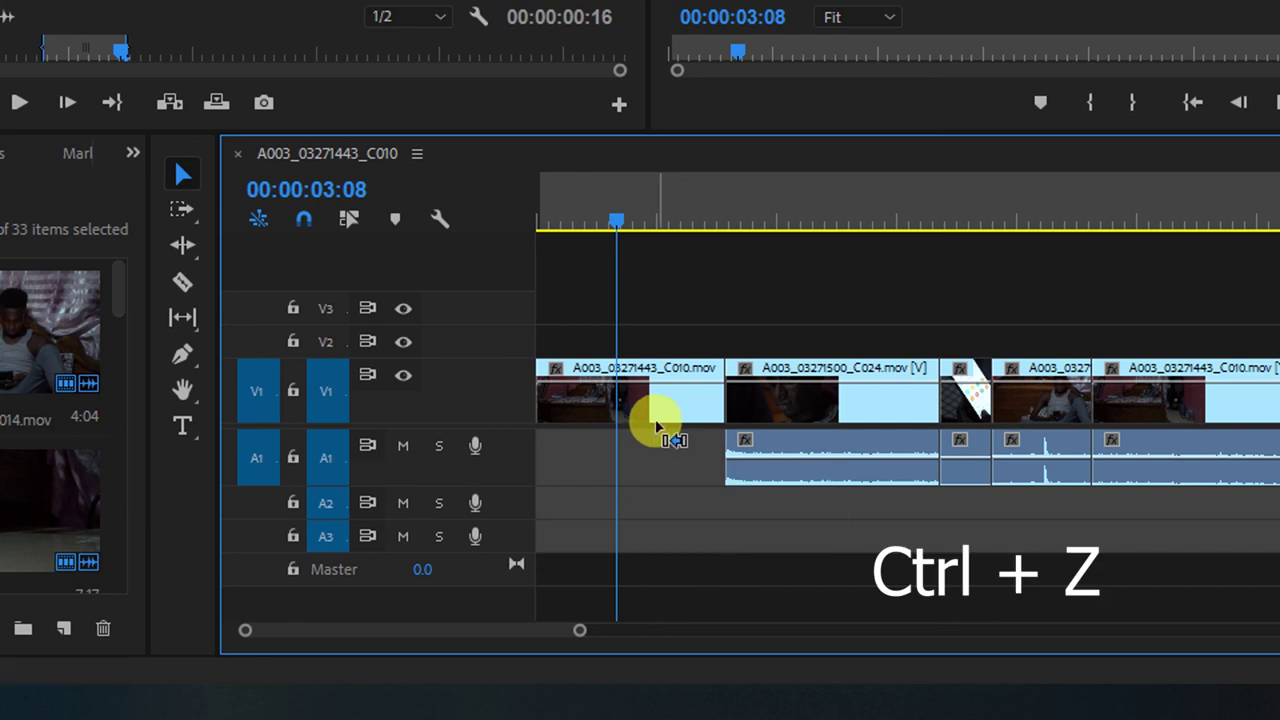
key(ctrl+z)
alt+click(652, 420)
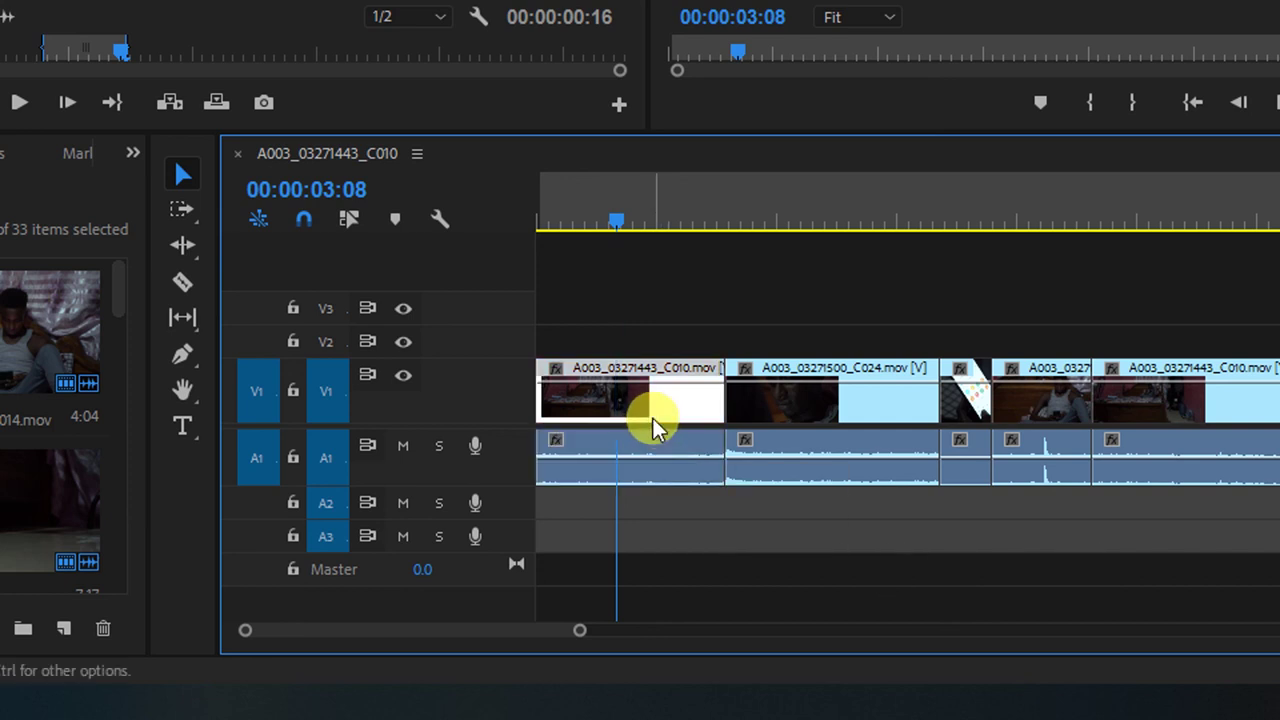
key(Delete)
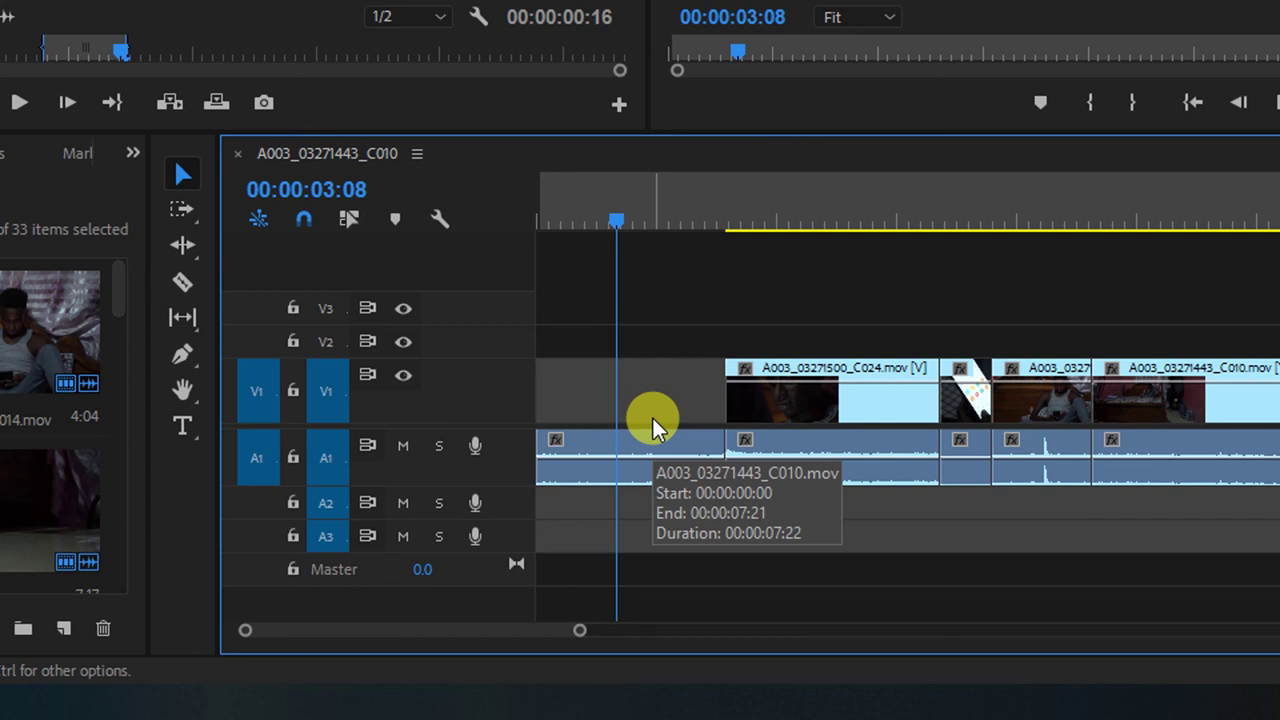
key(ctrl+z)
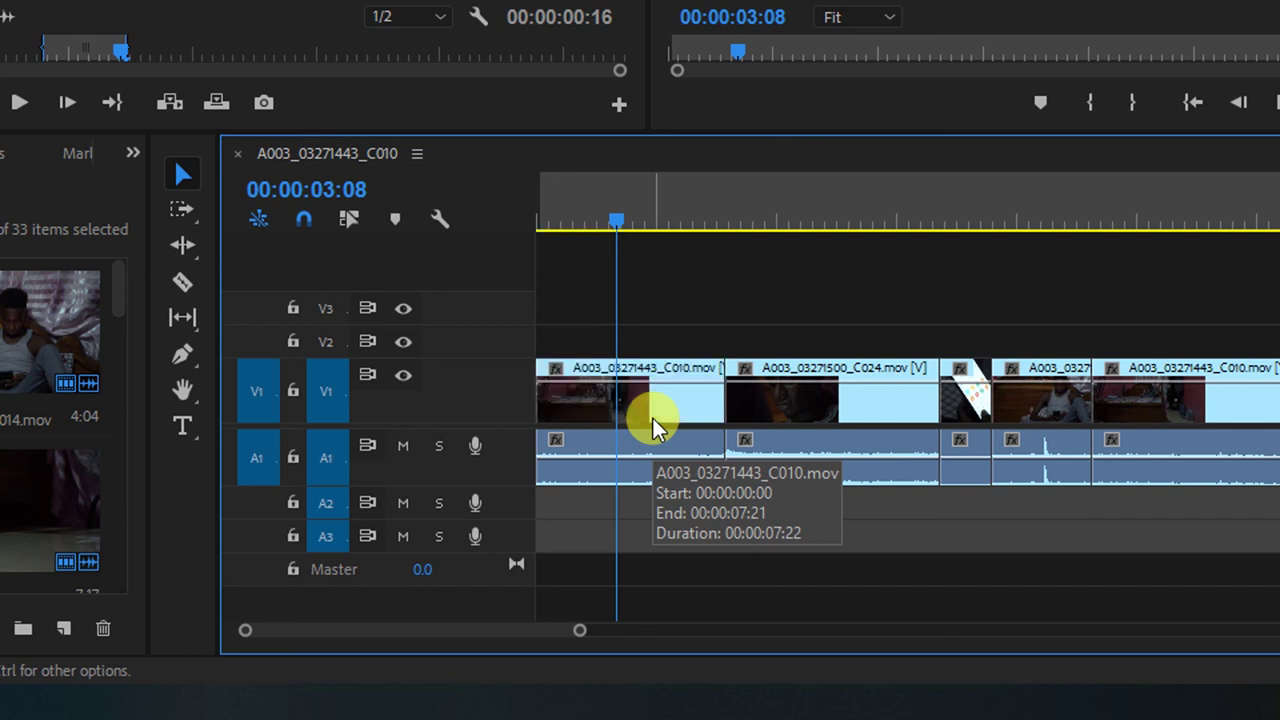
click(350, 220)
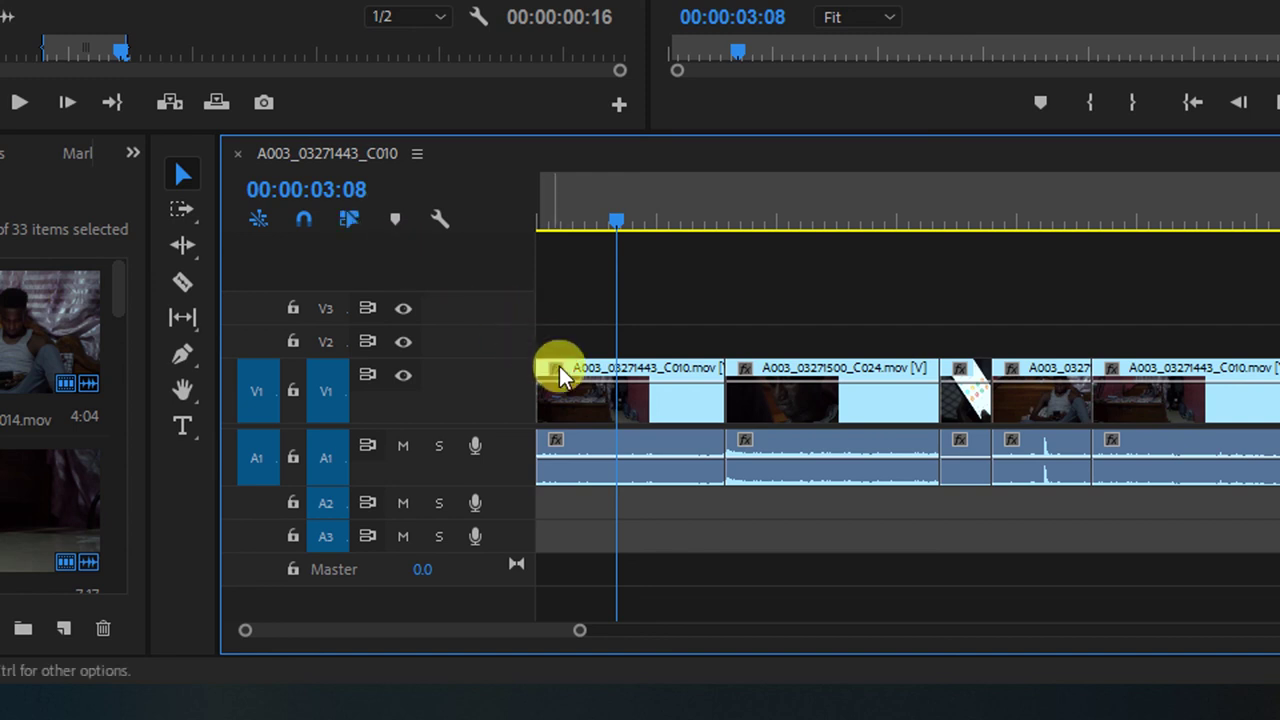
click(590, 400)
key(Delete)
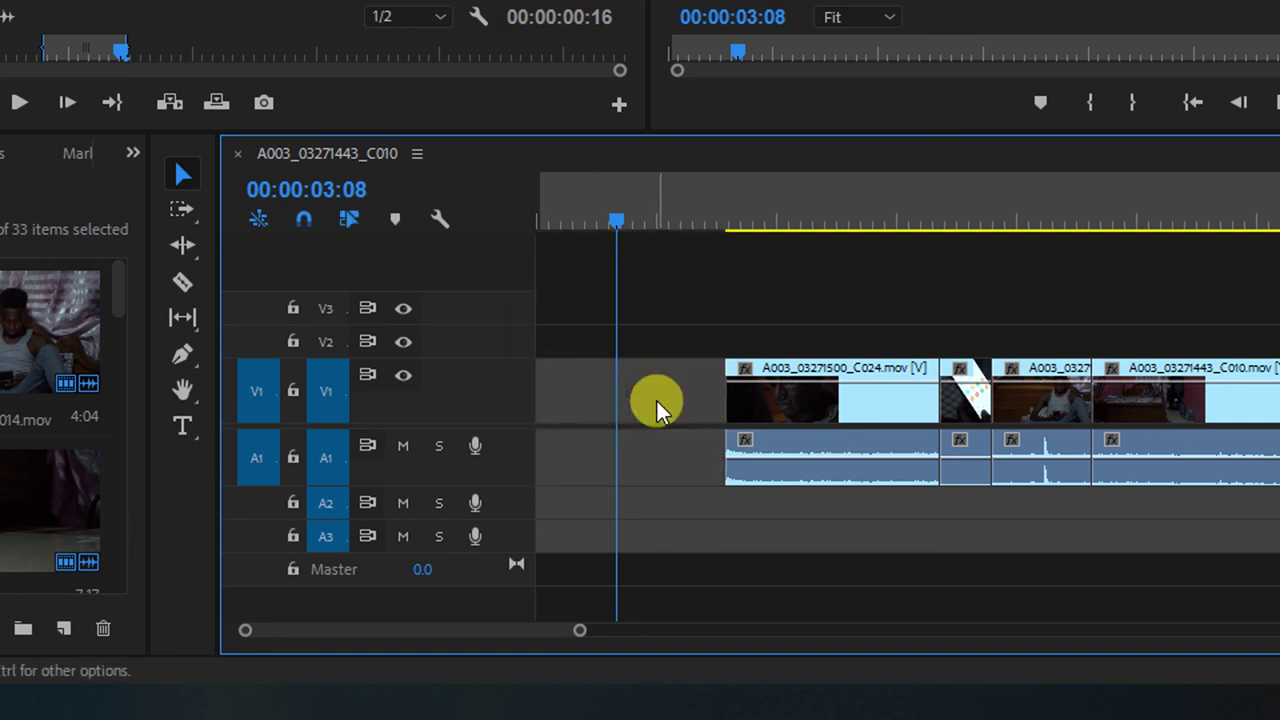
key(ctrl+z)
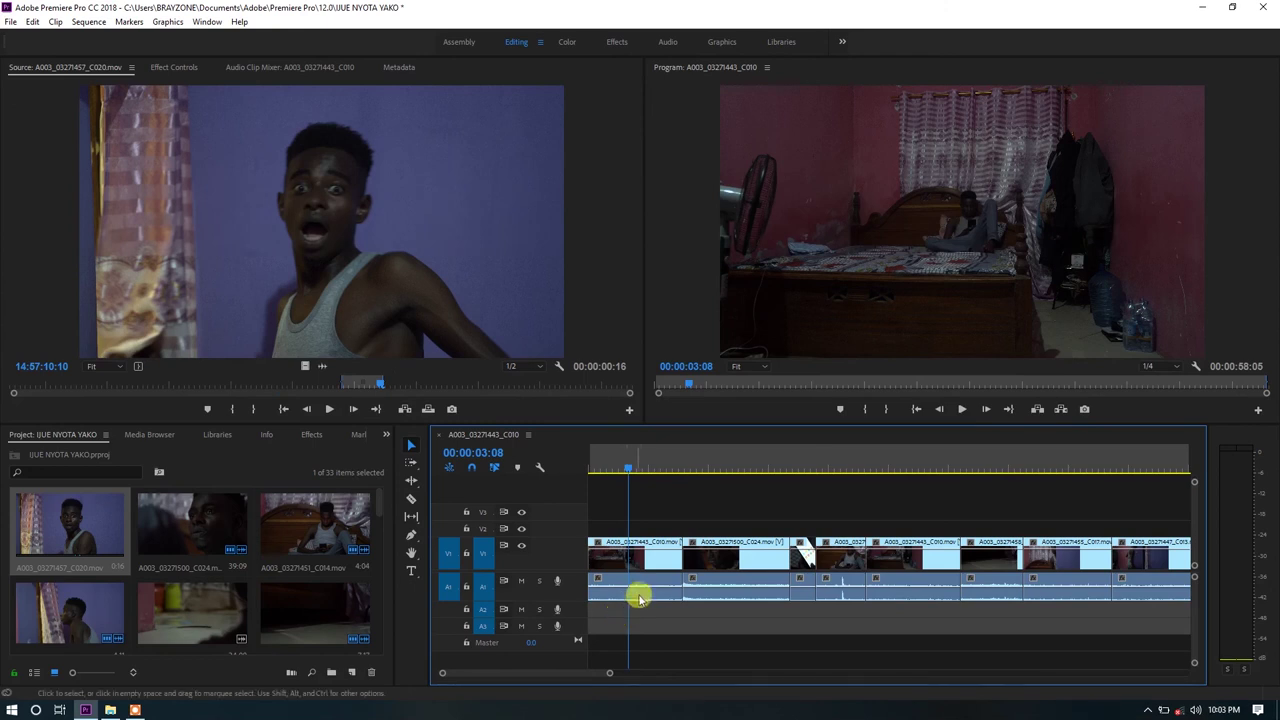
- Marquee-select and delete every audio clip on A1, make V1 taller, and return to the start
drag(604, 671, 722, 665)
drag(615, 471, 678, 472)
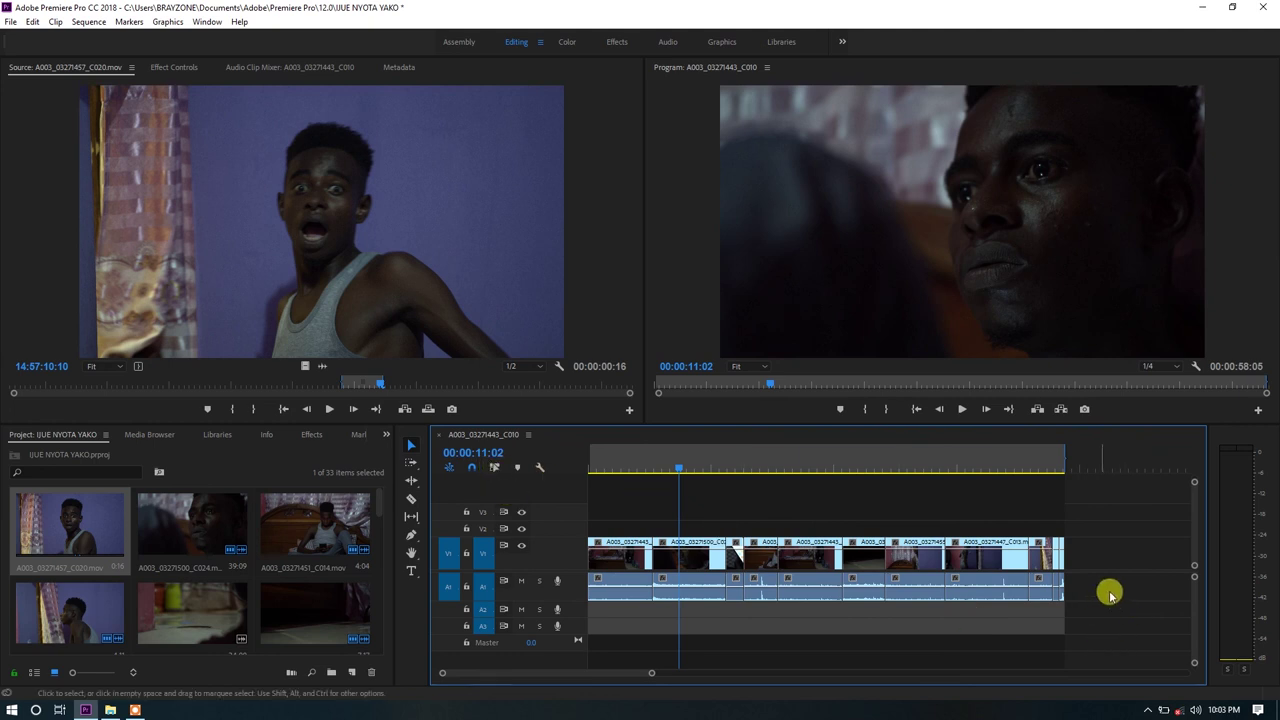
drag(1106, 591, 620, 595)
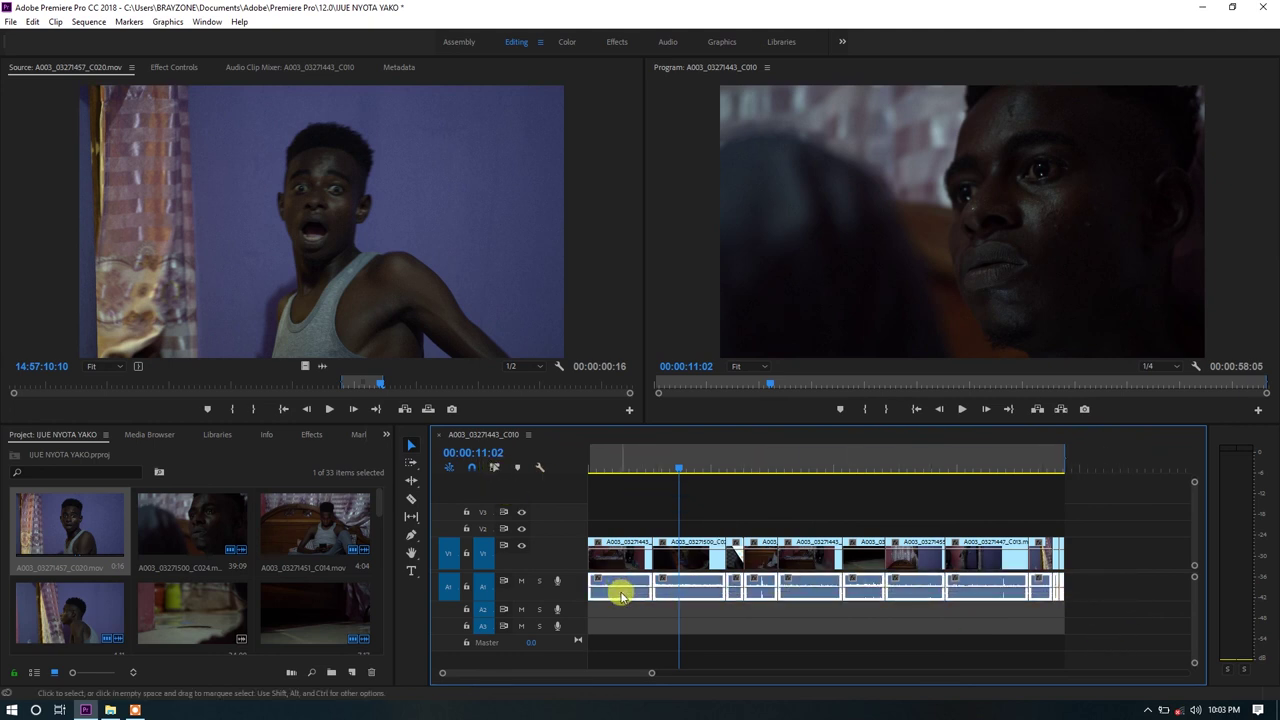
key(Delete)
drag(651, 672, 674, 672)
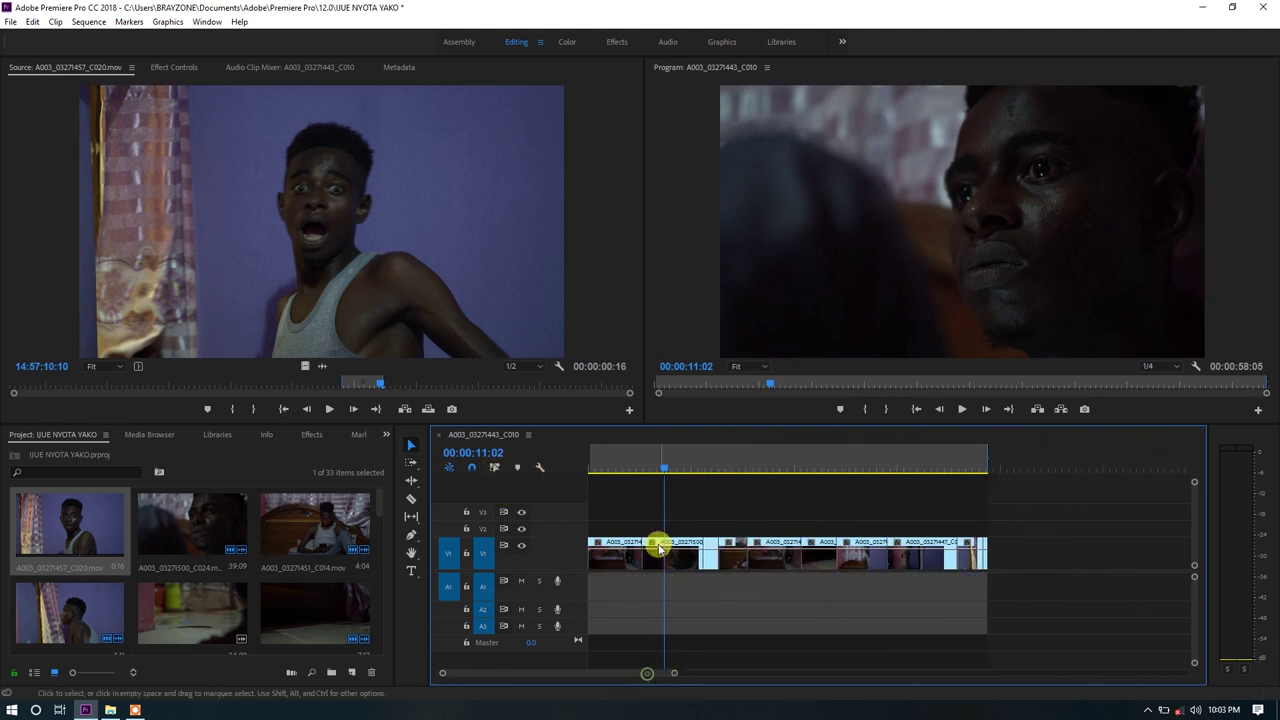
drag(557, 534, 557, 530)
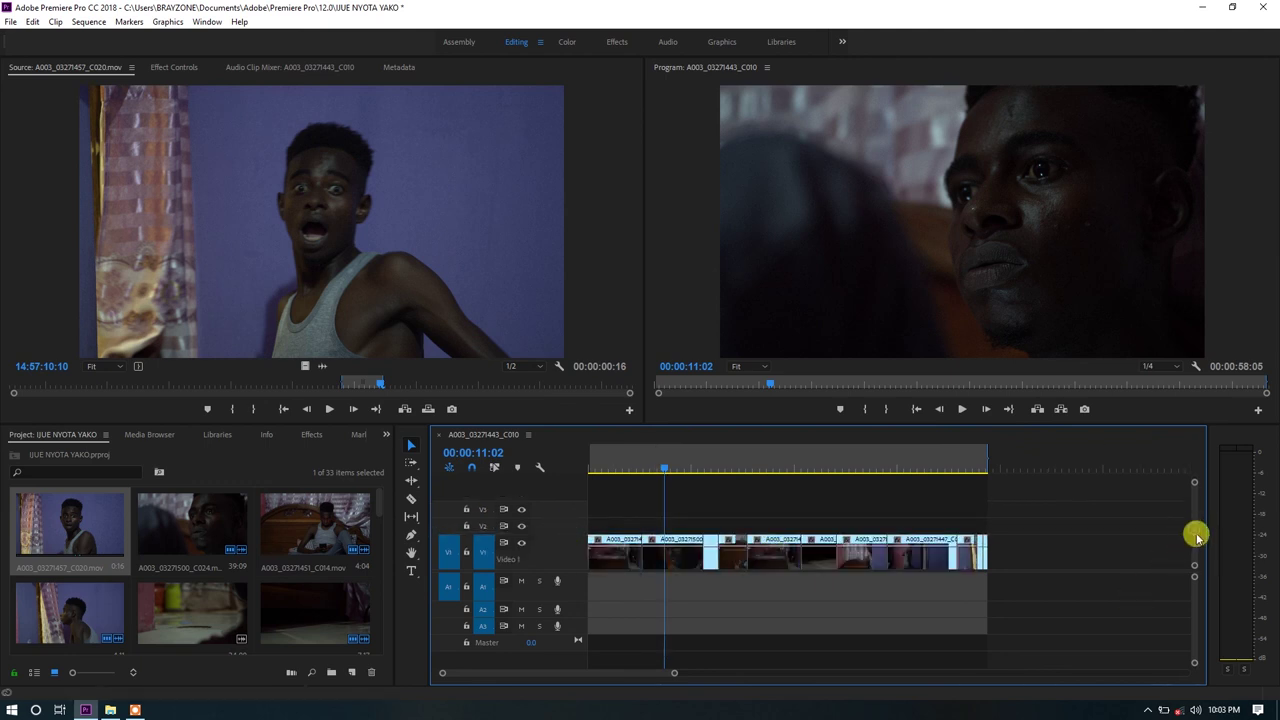
key(Home)
- Save the video-only project with Ctrl+S
key(ctrl+s)
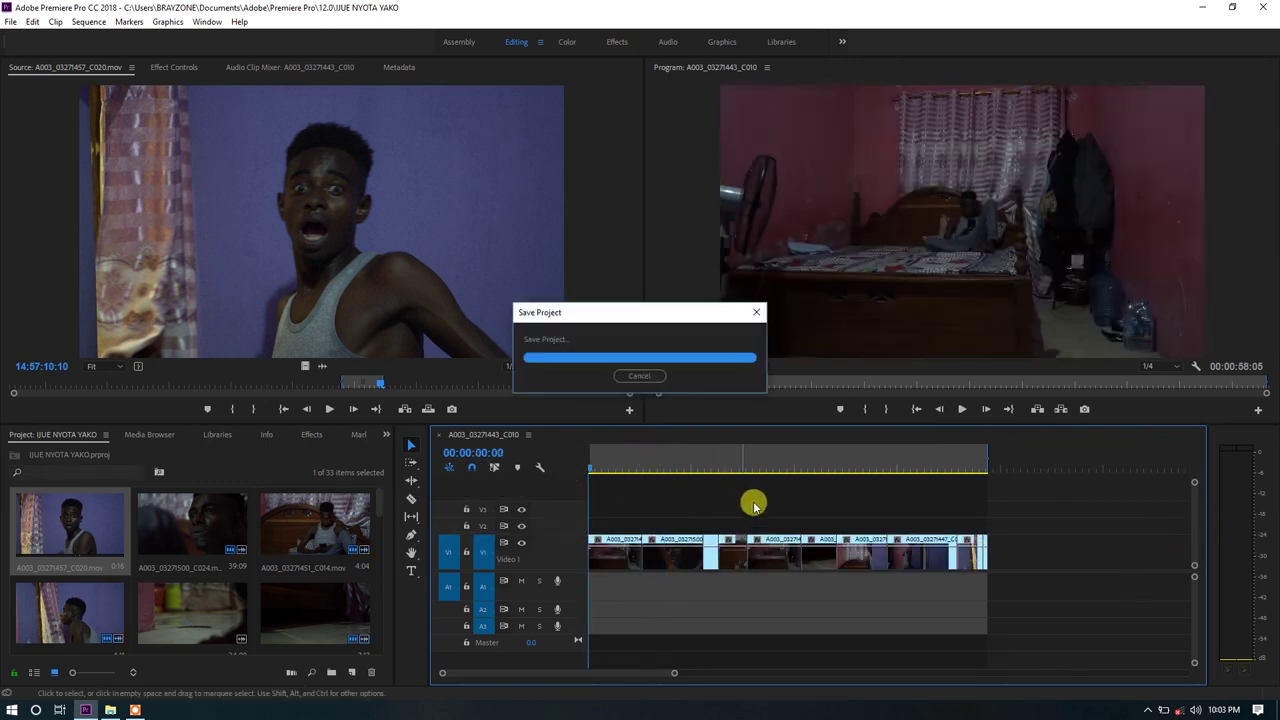